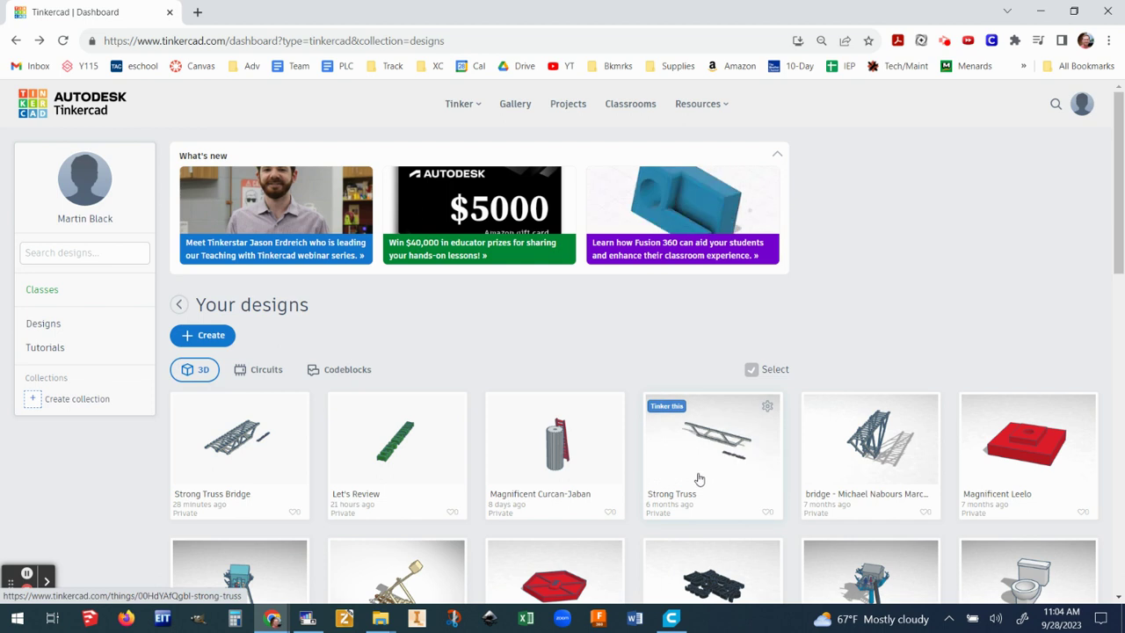
Step: Look over the saved designs on the dashboard, then bring up the new-design options
{"action": "scroll", "coordinate": [818, 495], "scroll_direction": "down", "scroll_amount": 4}
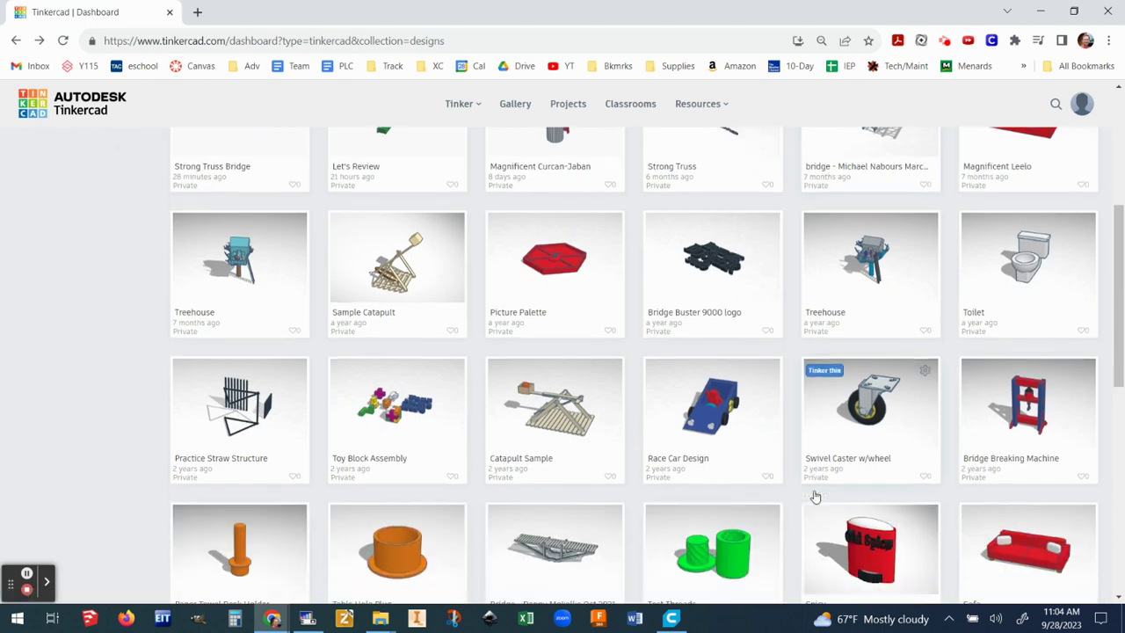
{"action": "scroll", "coordinate": [816, 497], "scroll_direction": "down", "scroll_amount": 1}
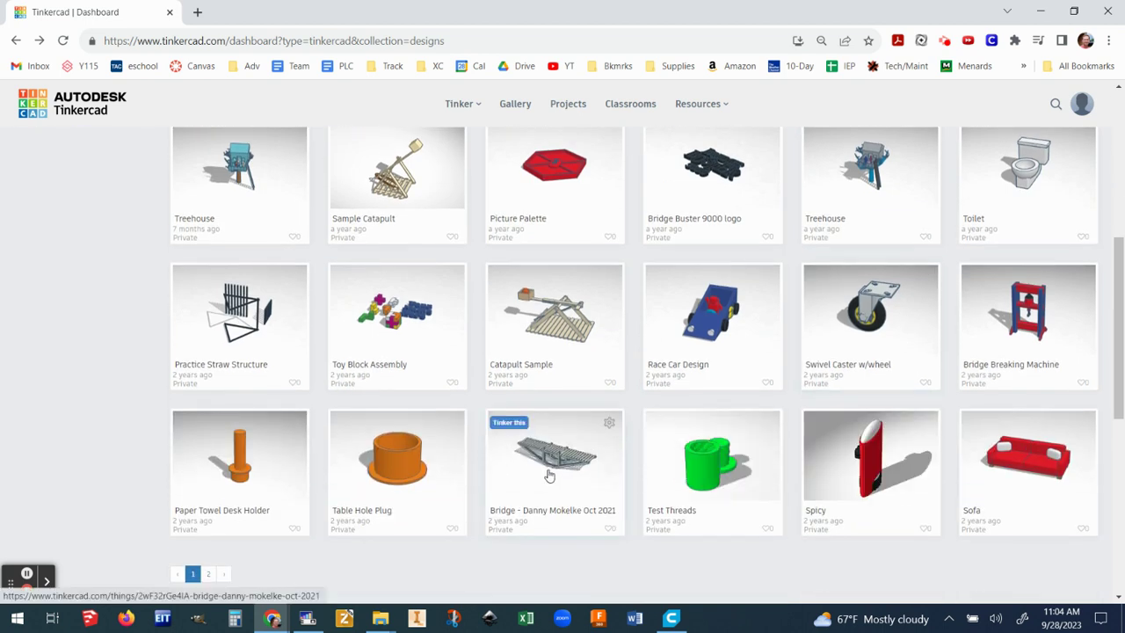
{"action": "scroll", "coordinate": [603, 467], "scroll_direction": "up", "scroll_amount": 5}
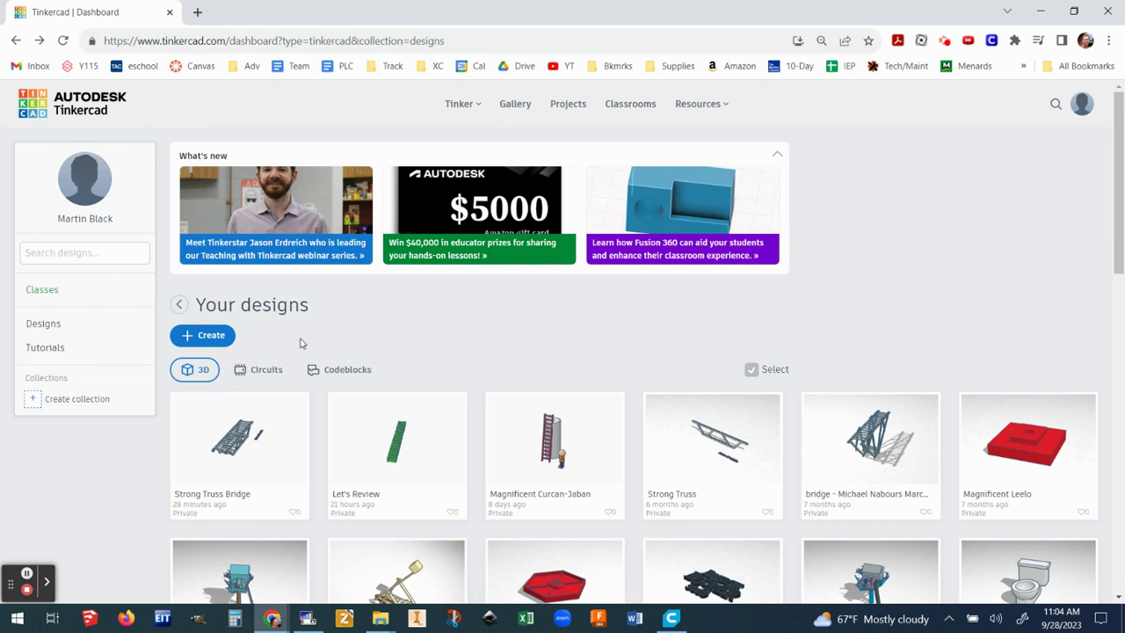
{"action": "left_click", "coordinate": [214, 336]}
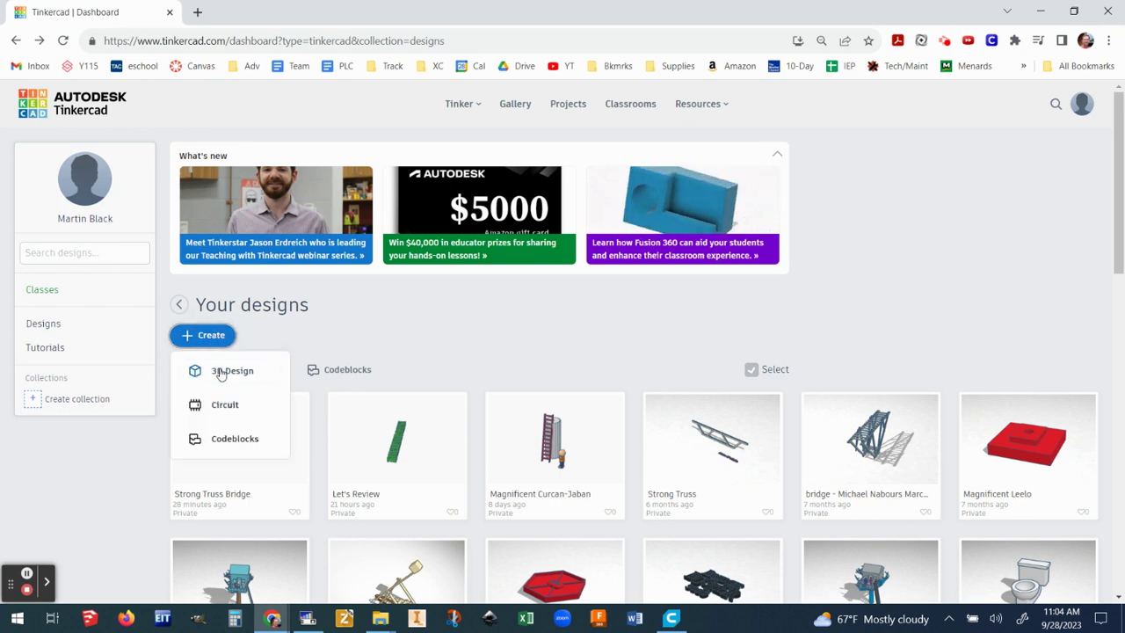
Step: Start a new blank 3D design and open its Workspace settings
{"action": "left_click", "coordinate": [222, 370]}
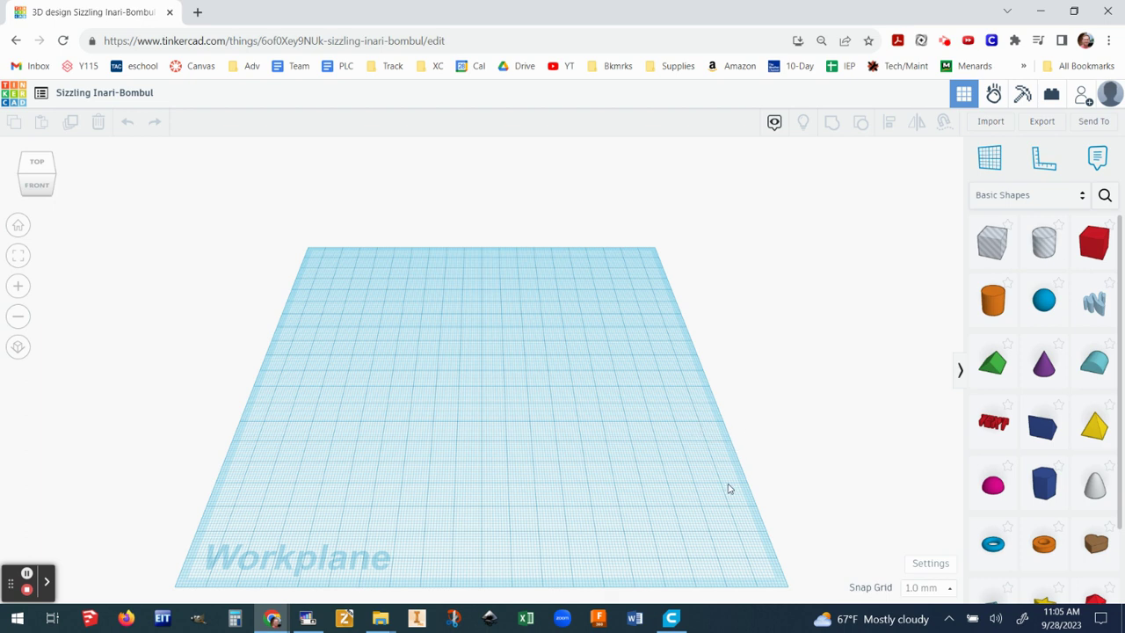
{"action": "left_click", "coordinate": [930, 565]}
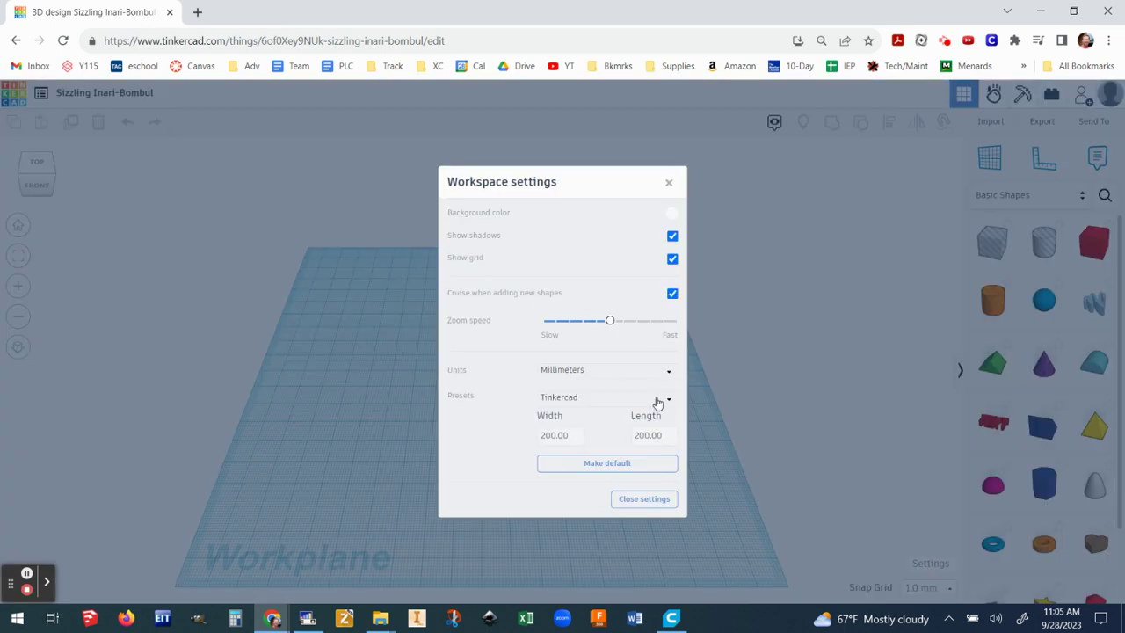
Step: Change the workplane units to inches for a 1/8 in snap grid, then zoom out and tilt the view
{"action": "left_click", "coordinate": [589, 374]}
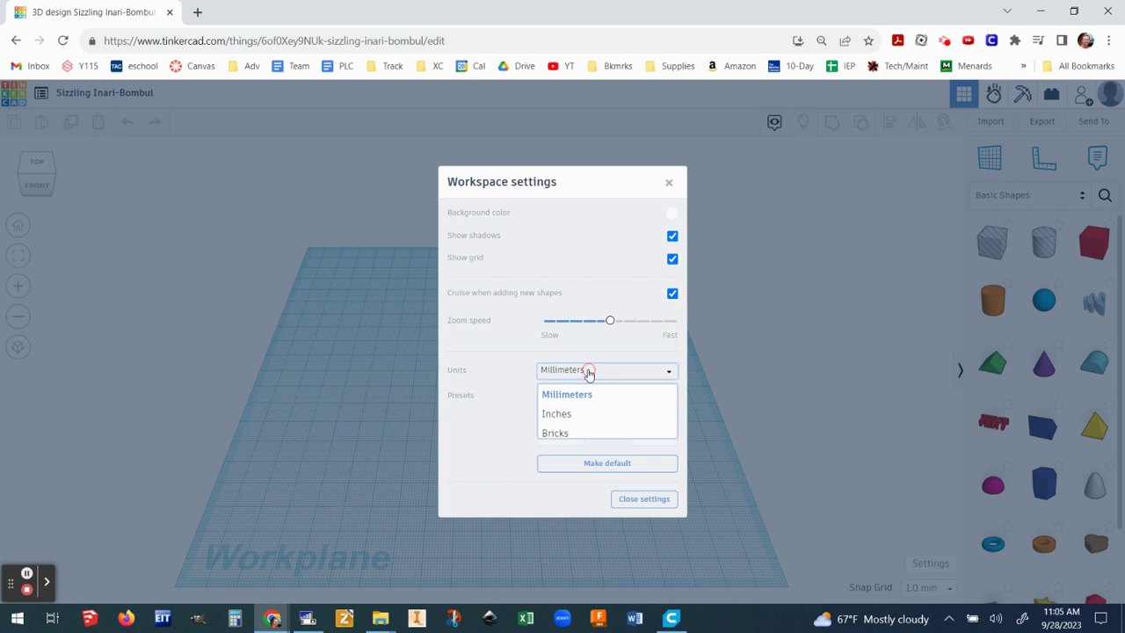
{"action": "left_click", "coordinate": [568, 419]}
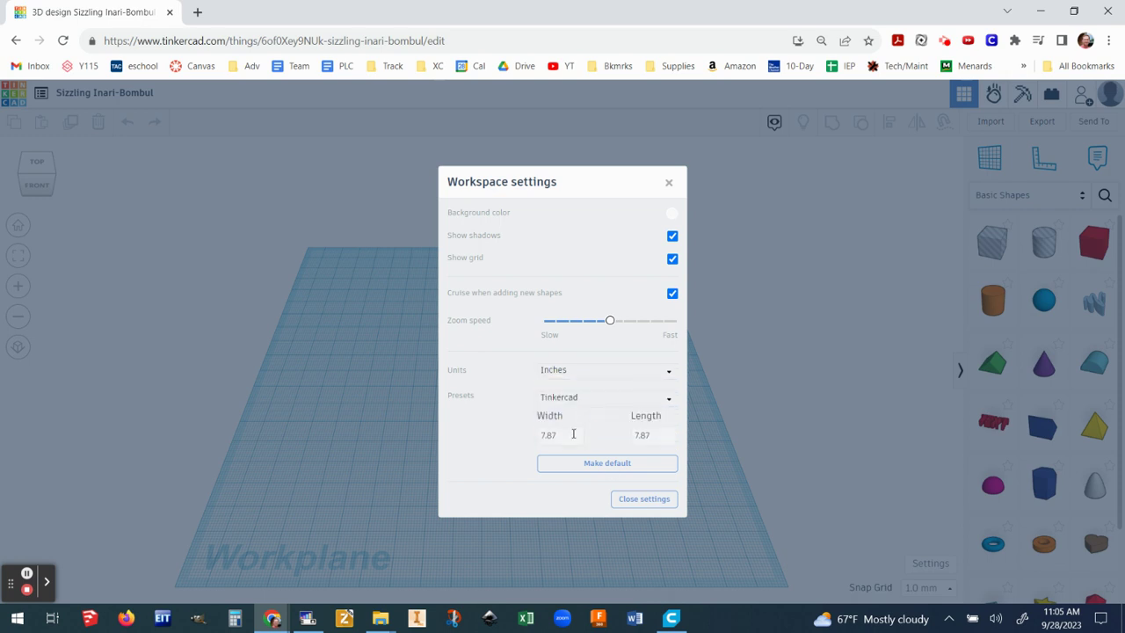
{"action": "left_click", "coordinate": [575, 433]}
{"action": "left_click", "coordinate": [637, 500]}
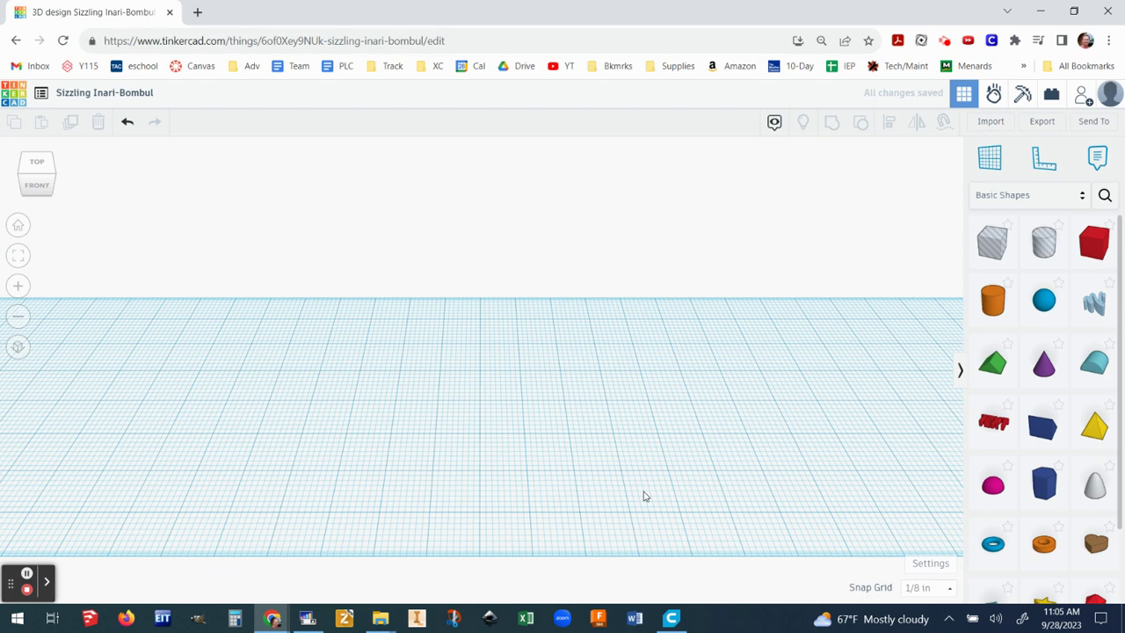
{"action": "left_click", "coordinate": [567, 452]}
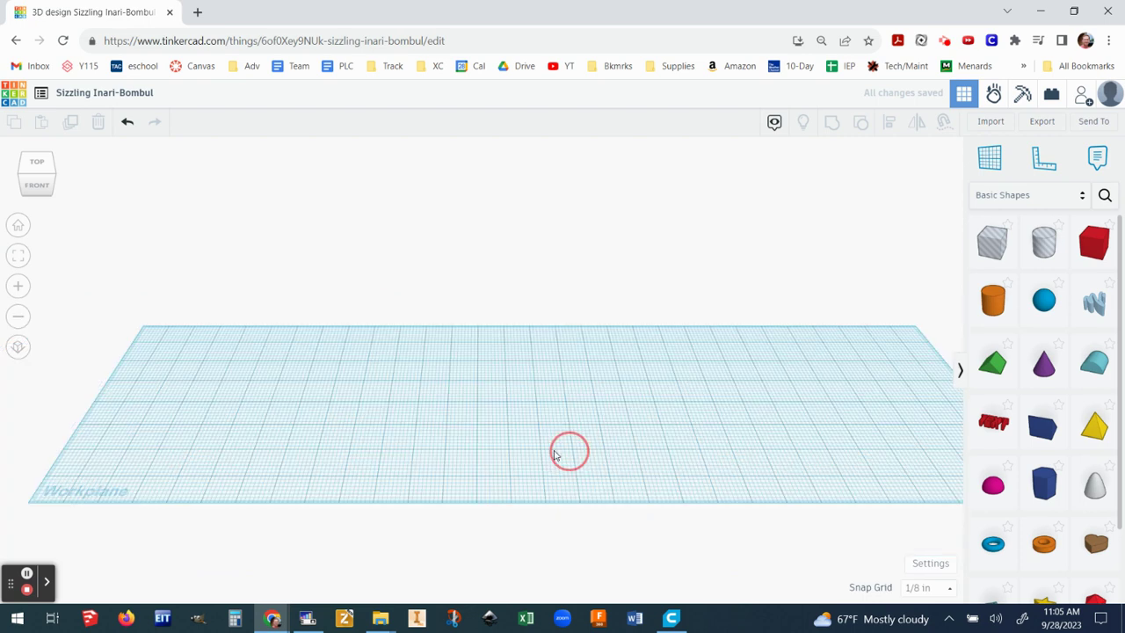
{"action": "mouse_move", "coordinate": [555, 455]}
{"action": "right_mouse_down"}
{"action": "mouse_move", "coordinate": [585, 455]}
{"action": "mouse_move", "coordinate": [548, 468]}
{"action": "mouse_move", "coordinate": [570, 467]}
{"action": "right_mouse_up"}
Step: Rename the design to 'Sample Bridge' and show the shape category list
{"action": "left_click", "coordinate": [97, 94]}
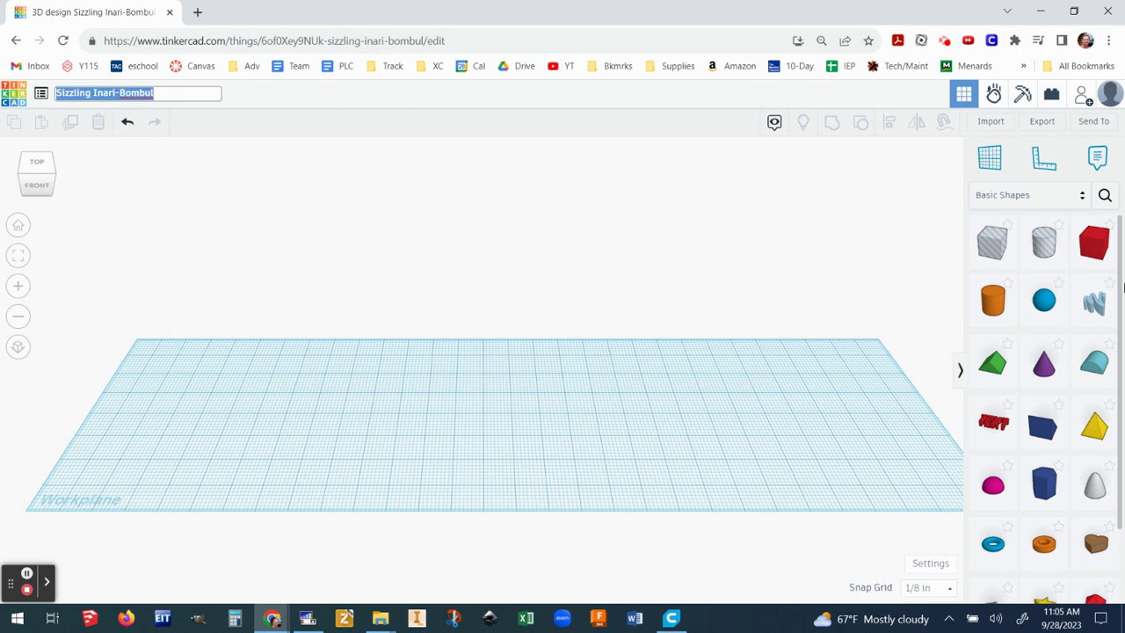
{"action": "type", "text": "Sampl"}
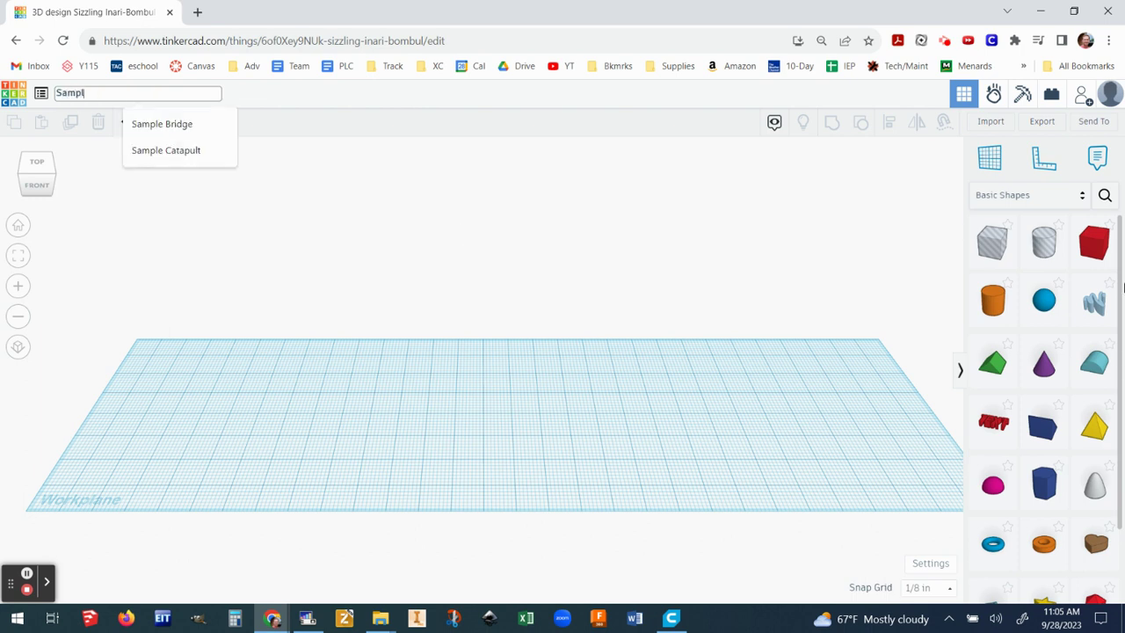
{"action": "type", "text": "e B"}
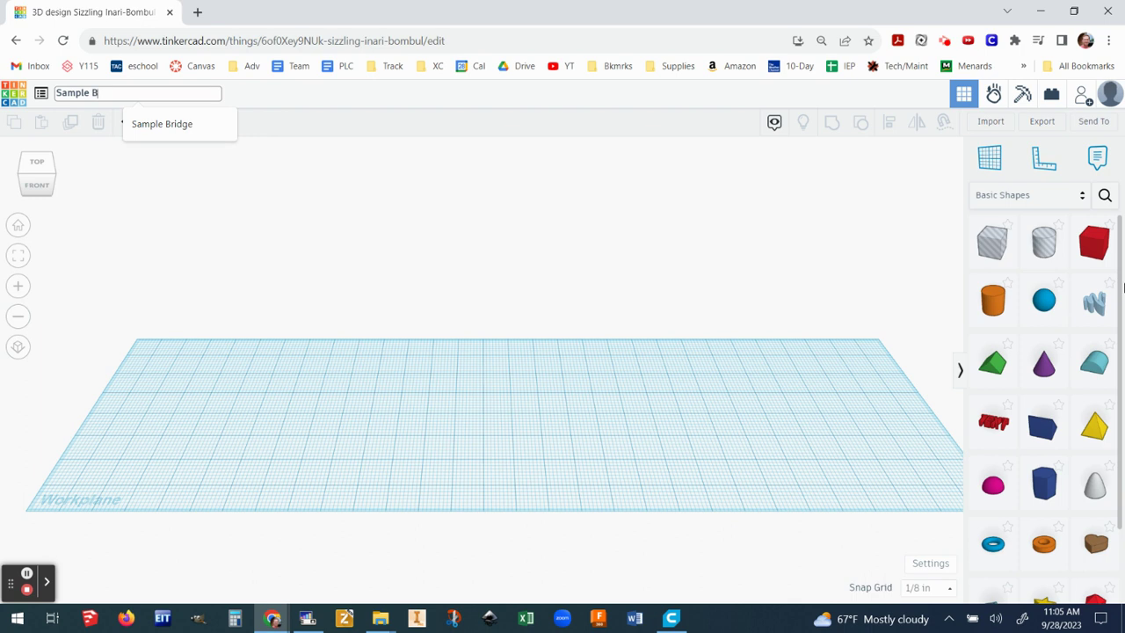
{"action": "type", "text": "ridge"}
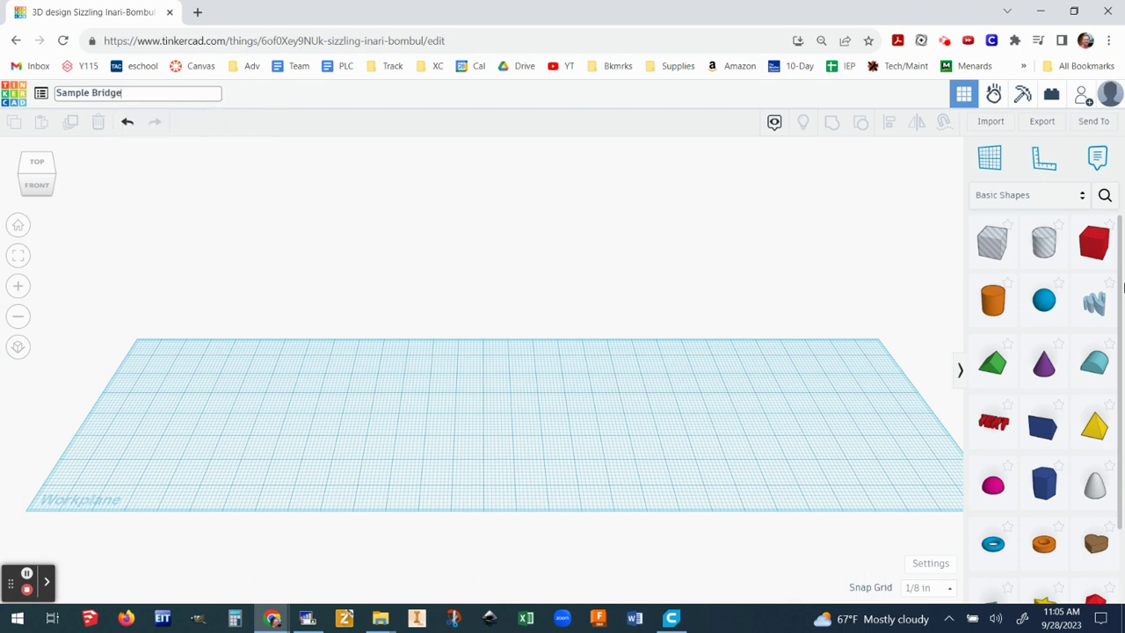
{"action": "key", "text": "Return"}
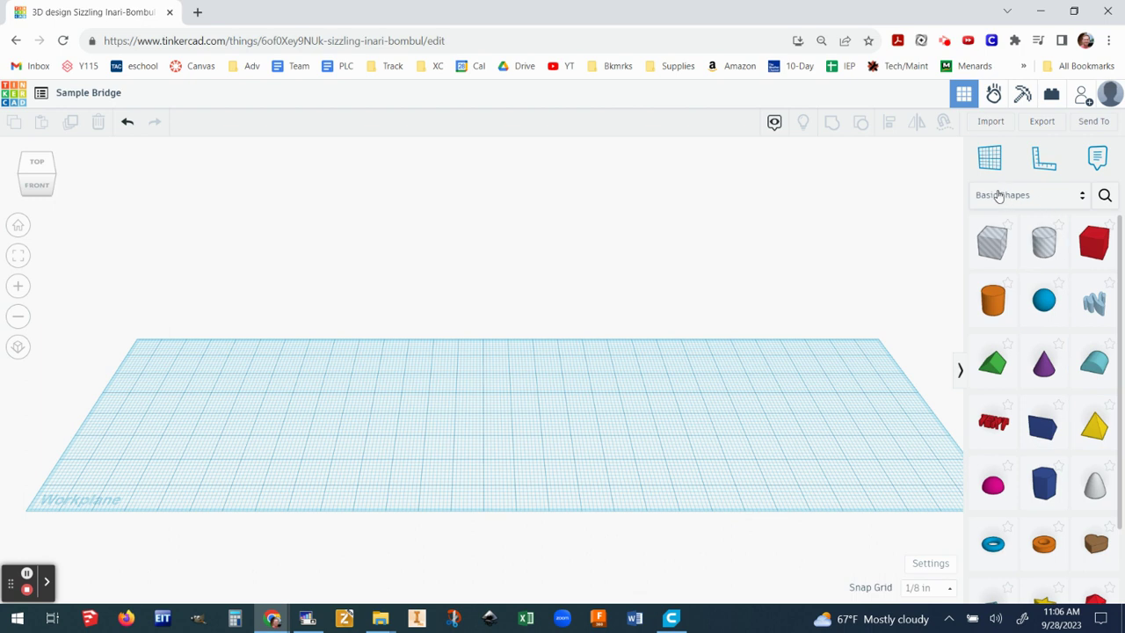
{"action": "left_click", "coordinate": [1074, 199]}
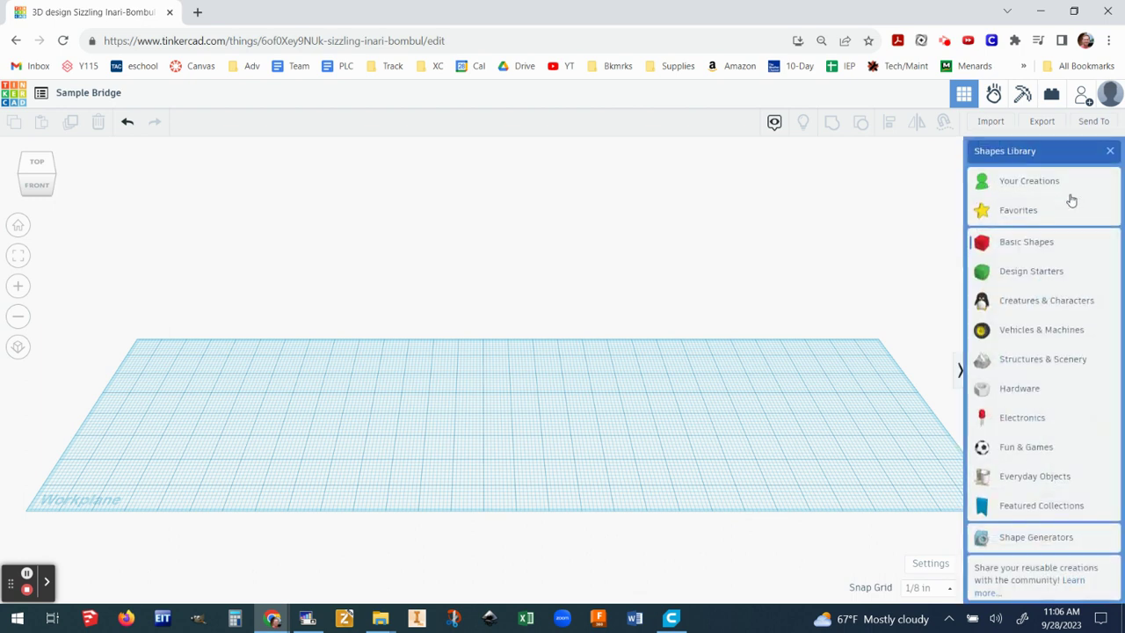
Step: Place a Popsicle stick from Everyday Objects on the workplane and zoom in on it
{"action": "left_click", "coordinate": [1033, 479]}
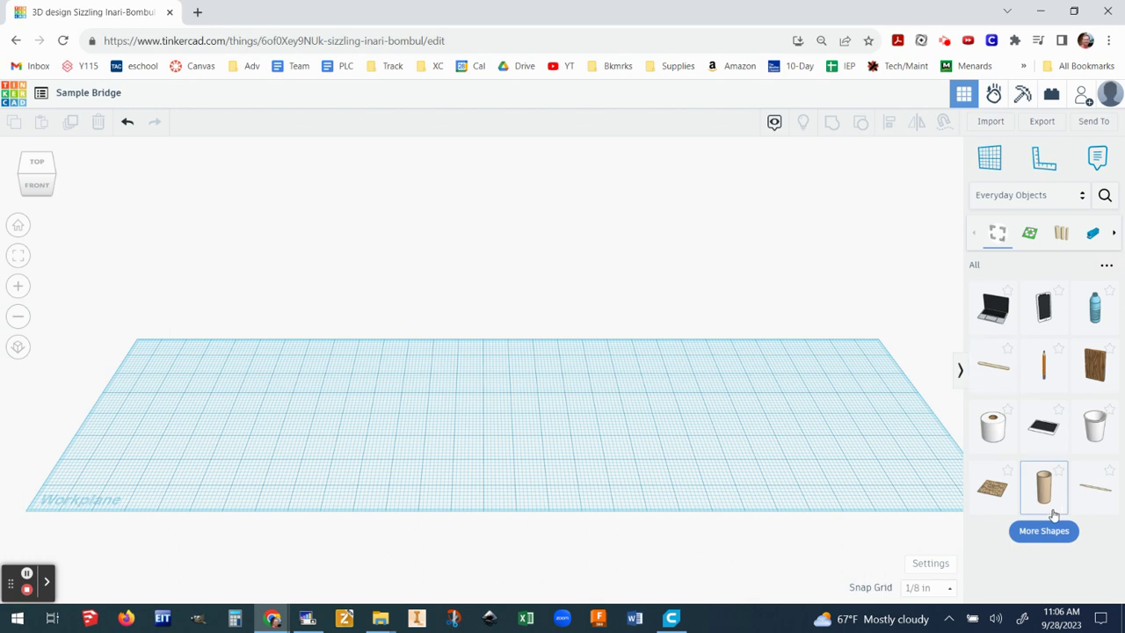
{"action": "left_click_drag", "start_coordinate": [995, 373], "coordinate": [220, 382]}
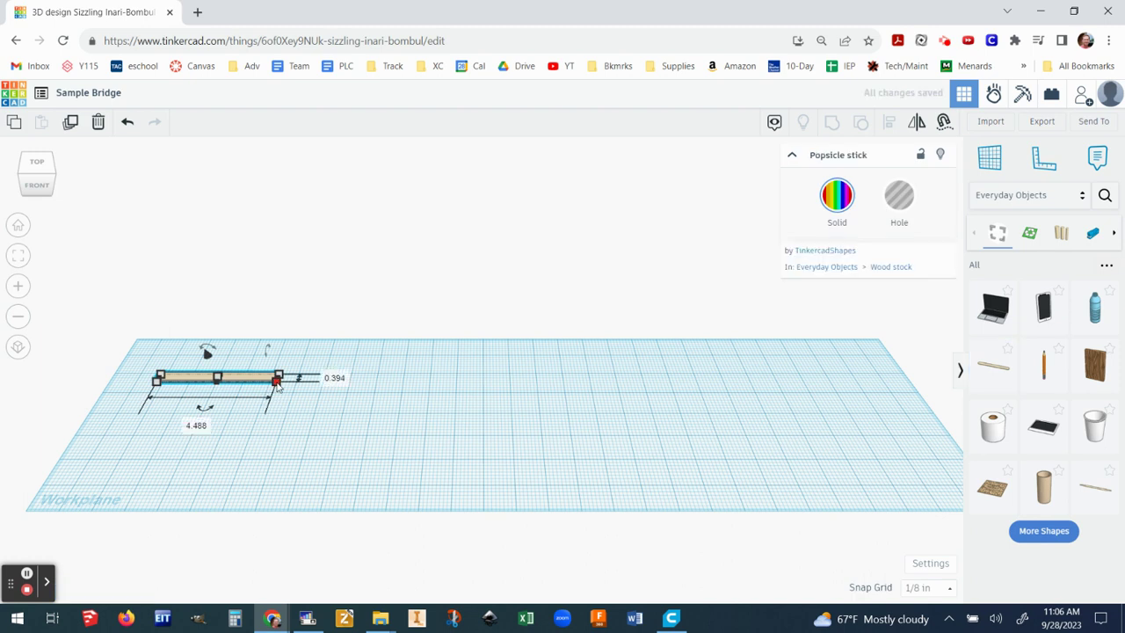
{"action": "scroll", "coordinate": [202, 365], "scroll_direction": "up", "scroll_amount": 3}
{"action": "scroll", "coordinate": [193, 359], "scroll_direction": "up", "scroll_amount": 1}
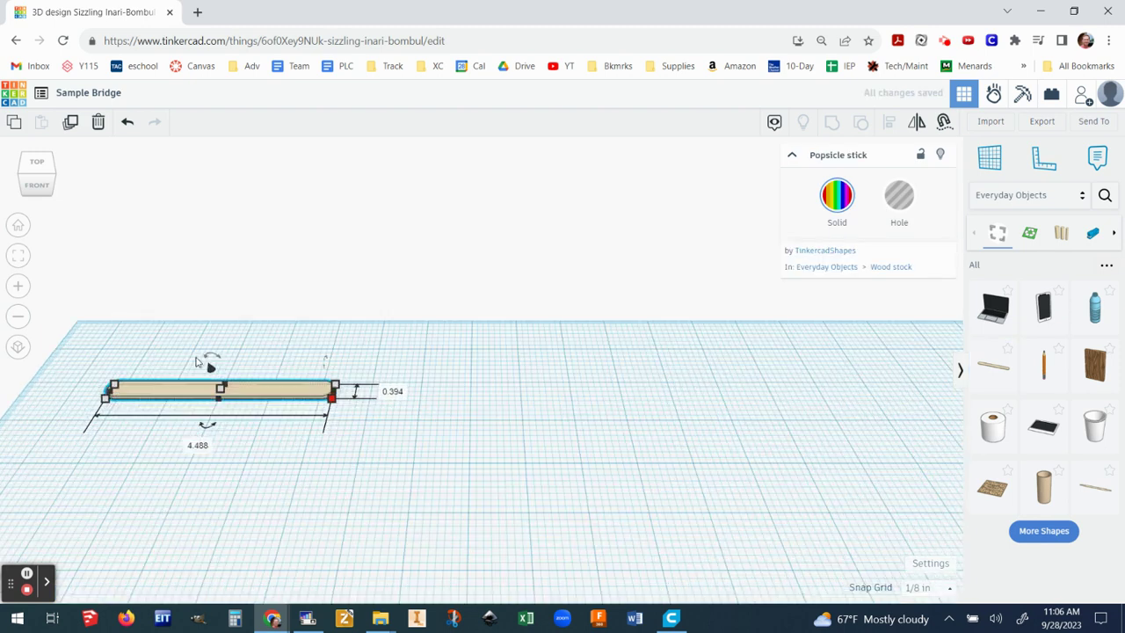
{"action": "scroll", "coordinate": [198, 360], "scroll_direction": "up", "scroll_amount": 1}
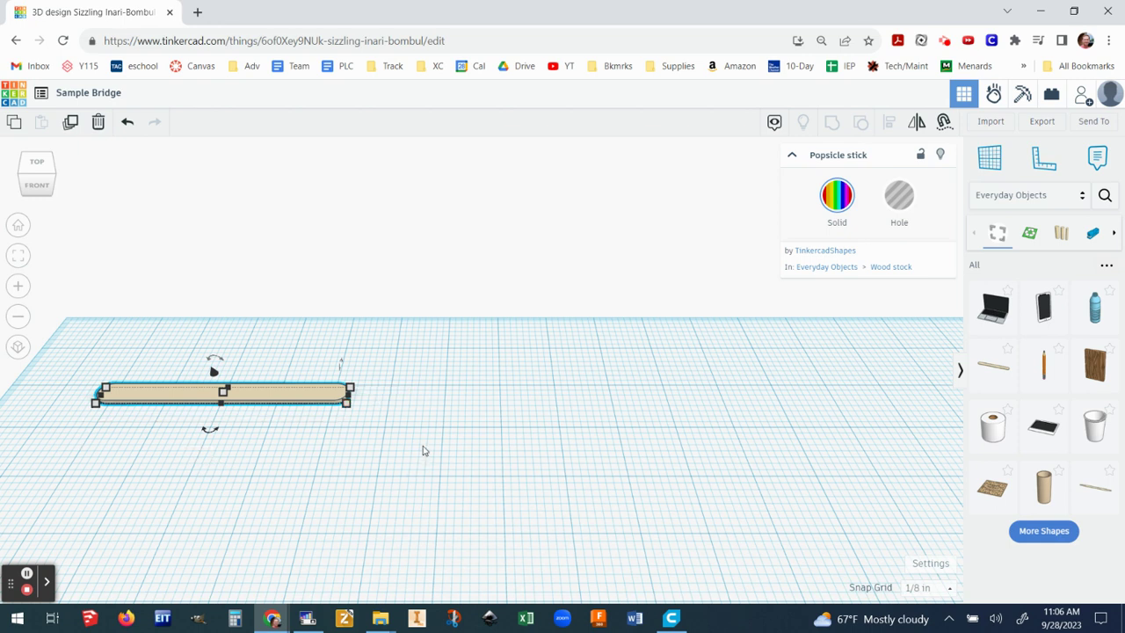
Step: Check the stick's 4.488 by 0.394 in dimensions, then deselect it and zoom back out
{"action": "left_click", "coordinate": [347, 406]}
{"action": "left_click", "coordinate": [201, 449]}
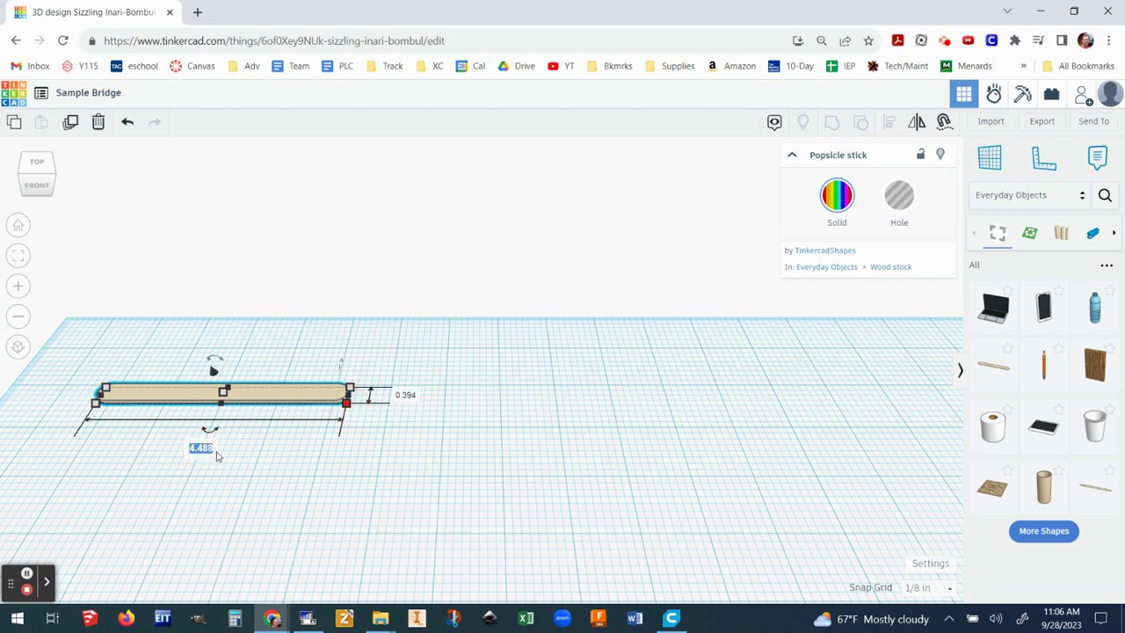
{"action": "scroll", "coordinate": [368, 475], "scroll_direction": "down", "scroll_amount": 1}
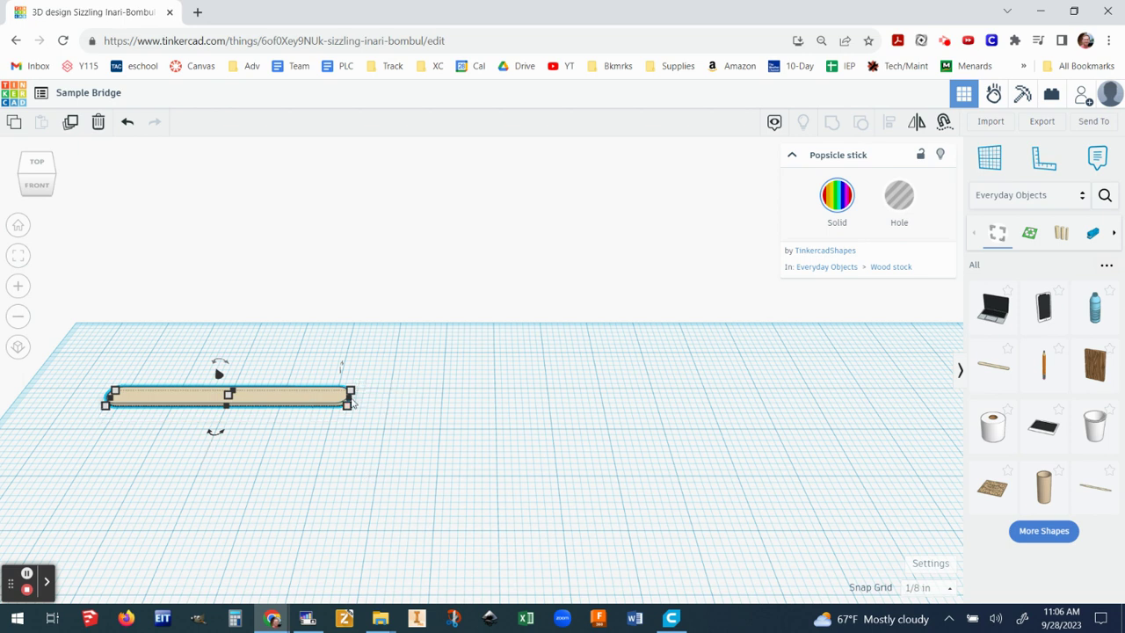
{"action": "left_click", "coordinate": [433, 435]}
{"action": "scroll", "coordinate": [441, 434], "scroll_direction": "down", "scroll_amount": 1}
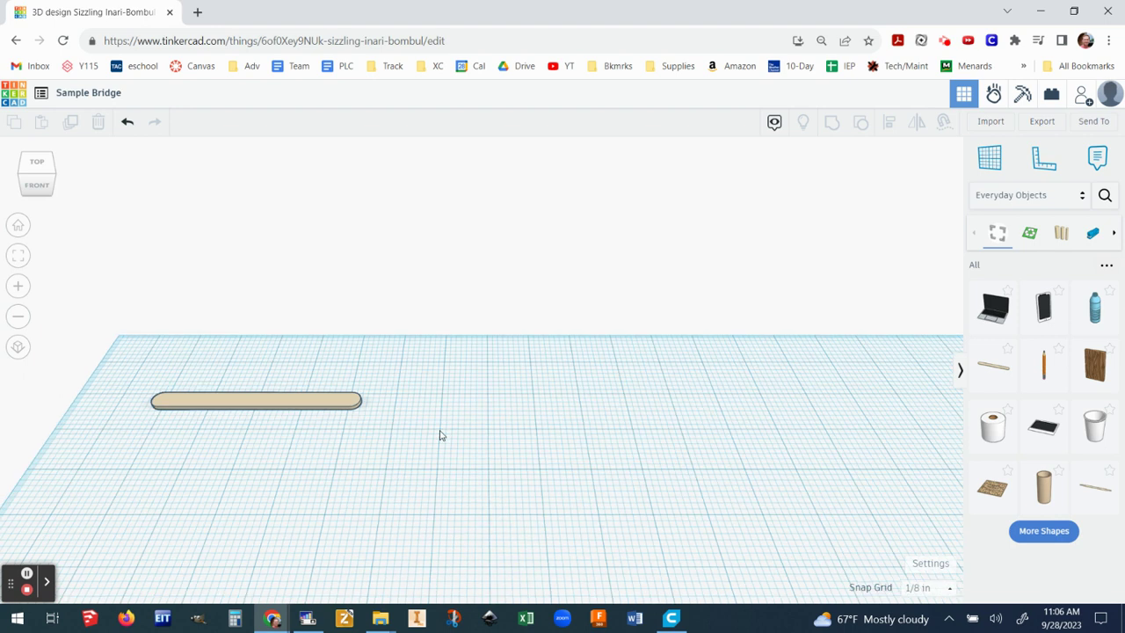
{"action": "scroll", "coordinate": [441, 434], "scroll_direction": "down", "scroll_amount": 1}
{"action": "scroll", "coordinate": [401, 453], "scroll_direction": "down", "scroll_amount": 1}
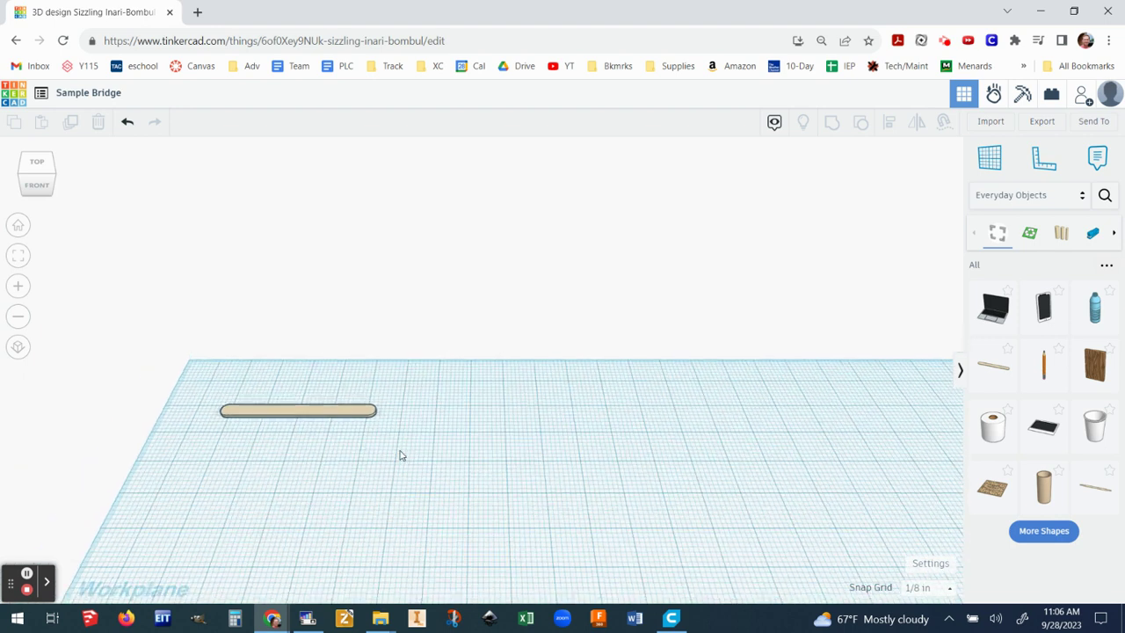
Step: Move the stick toward the front of the workplane and make several duplicates of it
{"action": "left_click_drag", "start_coordinate": [304, 413], "coordinate": [299, 569]}
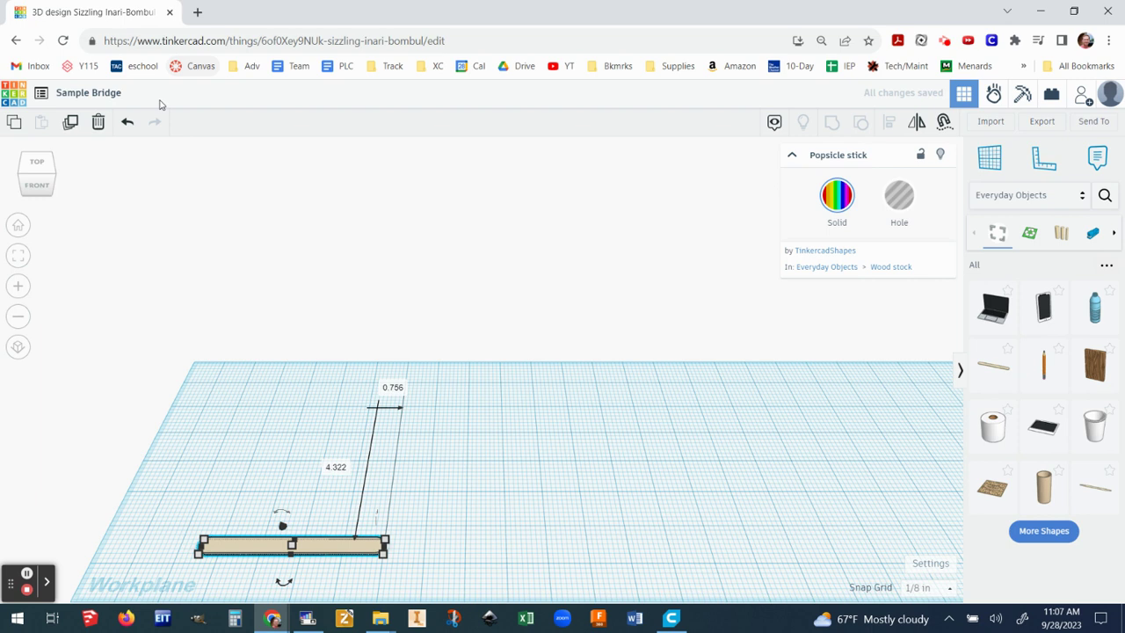
{"action": "left_click", "coordinate": [70, 122]}
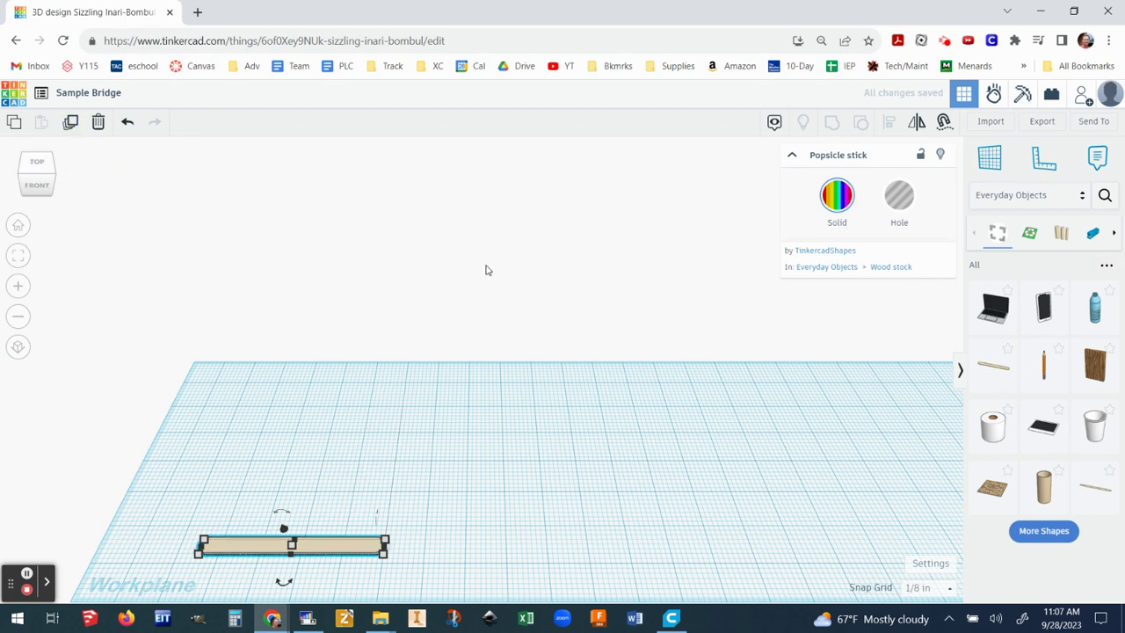
{"action": "key", "text": "Up"}
{"action": "key", "text": "Up"}
{"action": "key", "text": "Up"}
{"action": "key", "text": "Up"}
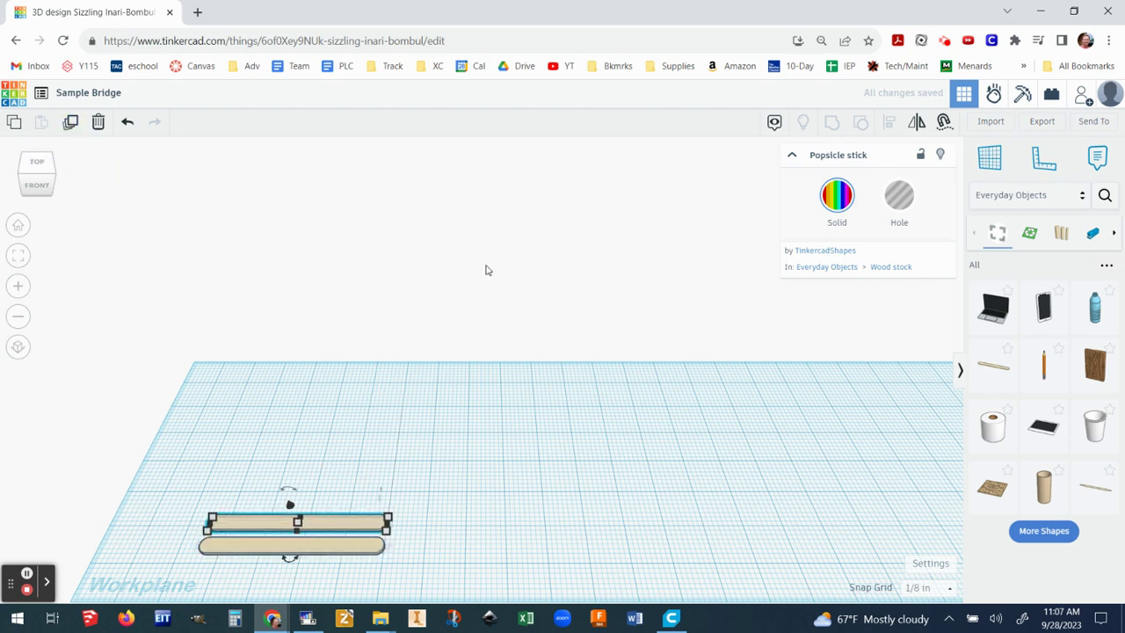
{"action": "key", "text": "Up"}
{"action": "key", "text": "Up"}
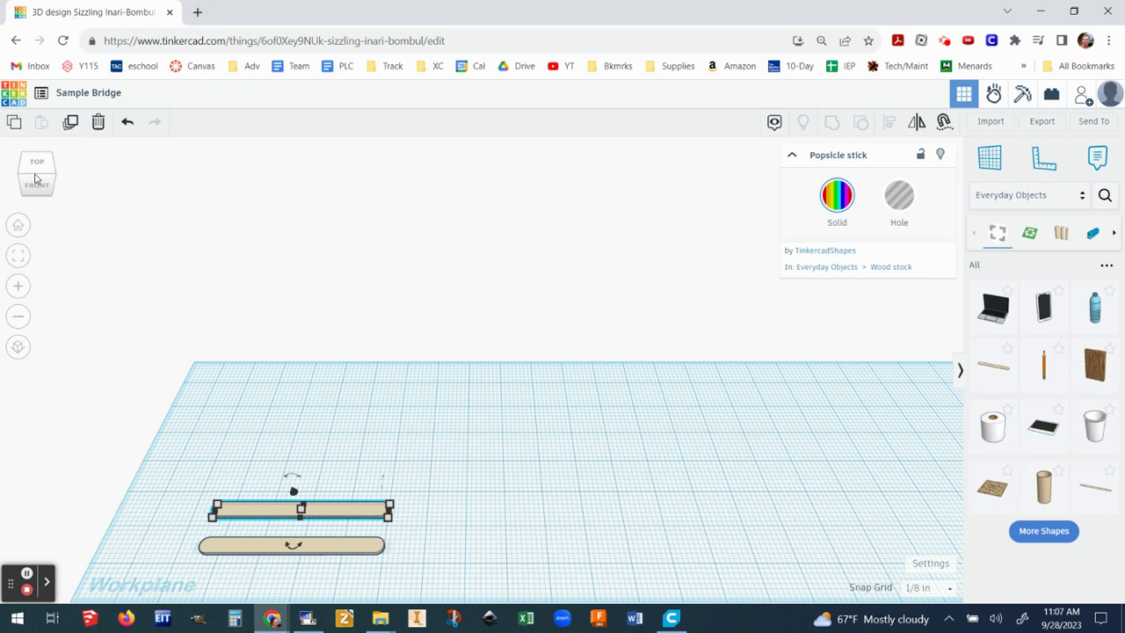
{"action": "left_click", "coordinate": [70, 123]}
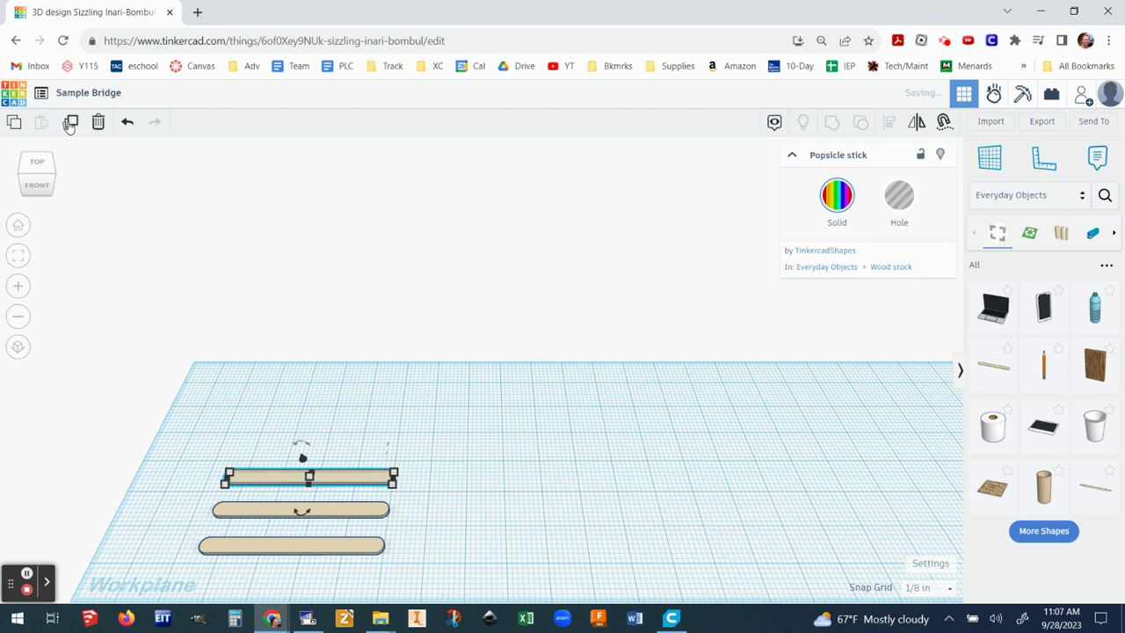
{"action": "left_click", "coordinate": [70, 123]}
{"action": "left_click", "coordinate": [71, 123]}
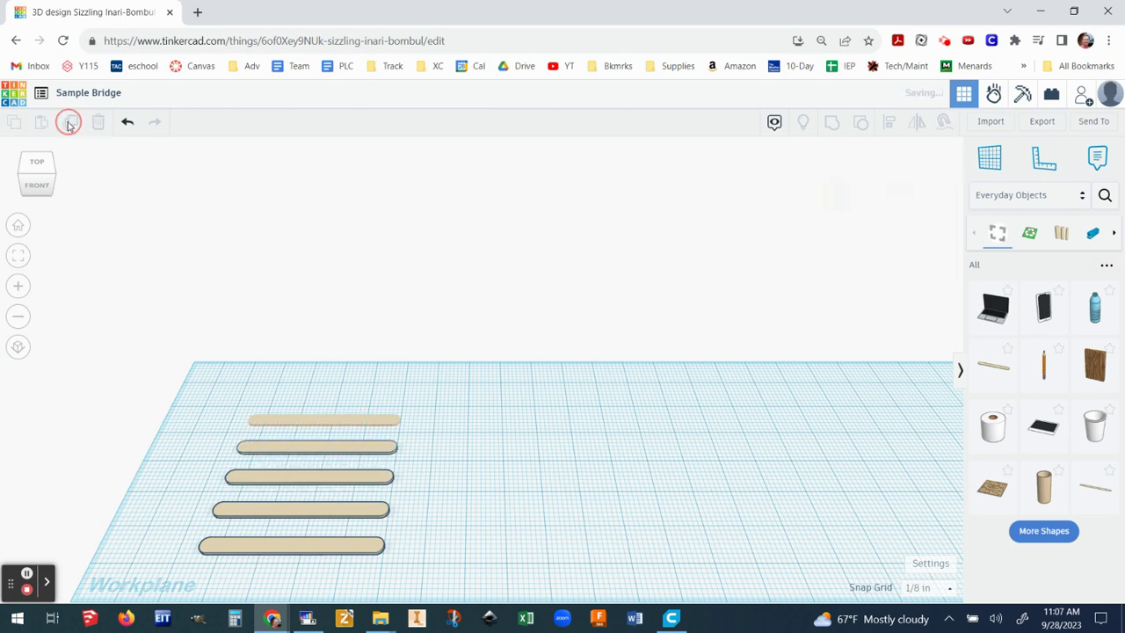
{"action": "left_click", "coordinate": [71, 123]}
{"action": "left_click", "coordinate": [70, 123]}
{"action": "left_click", "coordinate": [71, 123]}
Step: Set most copies aside behind the workplane, leaving two sticks on it
{"action": "left_click", "coordinate": [310, 376]}
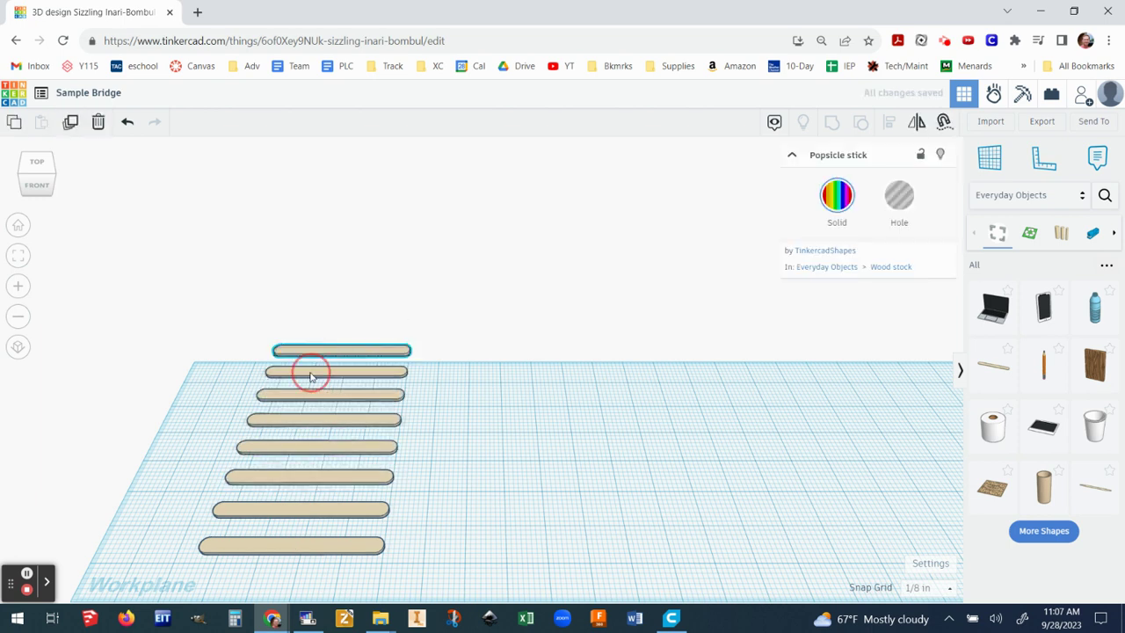
{"action": "left_click_drag", "start_coordinate": [309, 377], "coordinate": [322, 293]}
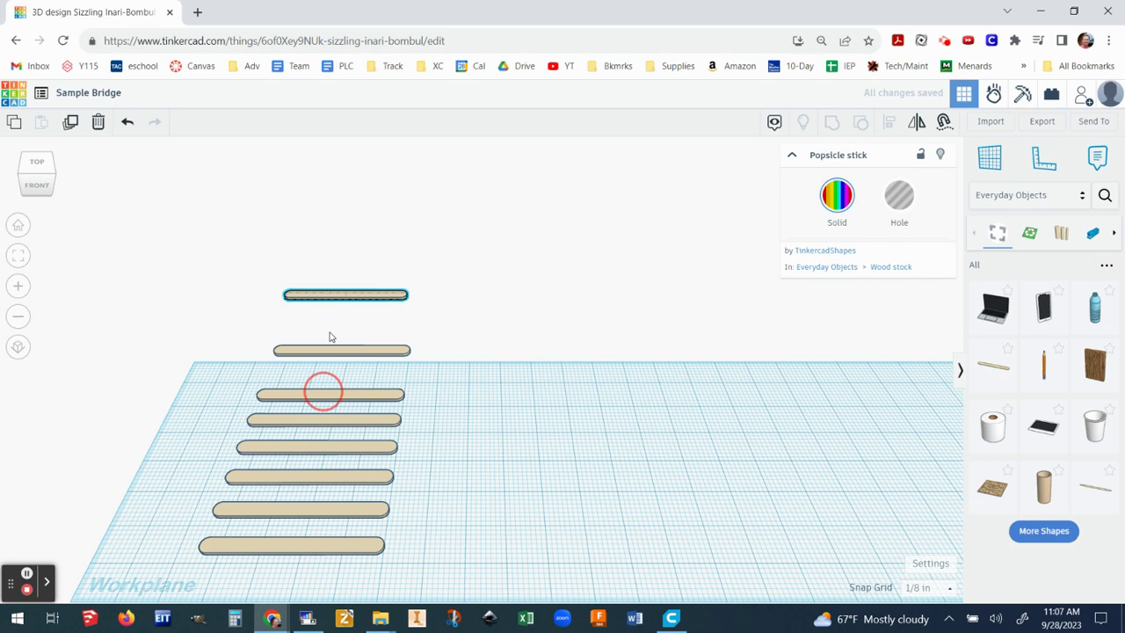
{"action": "left_click_drag", "start_coordinate": [323, 394], "coordinate": [256, 319]}
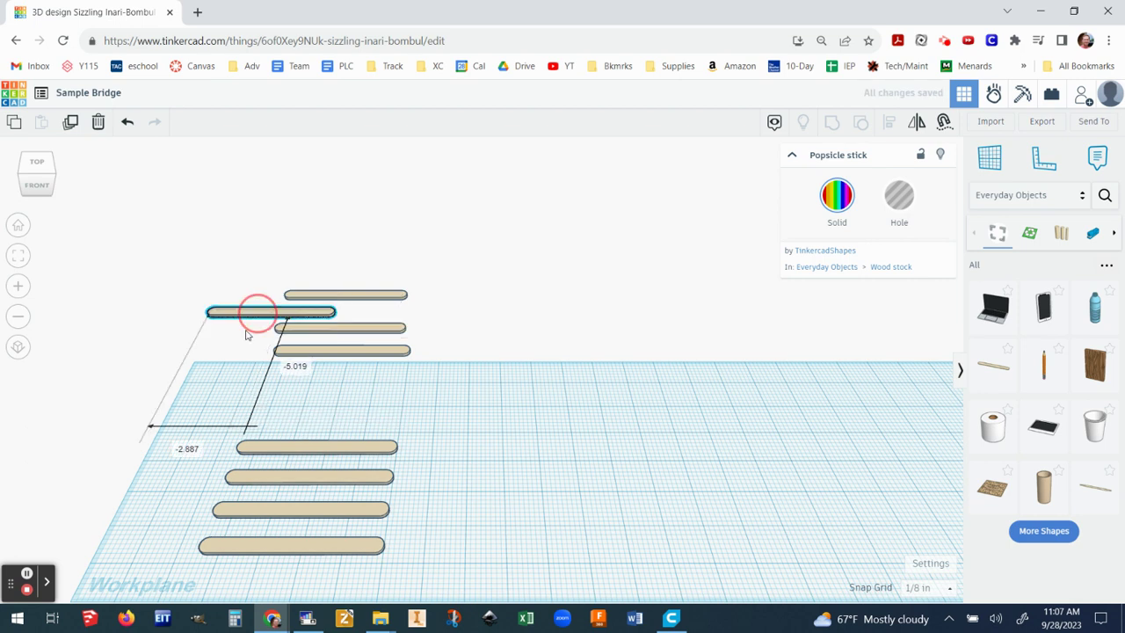
{"action": "left_click_drag", "start_coordinate": [296, 450], "coordinate": [362, 246]}
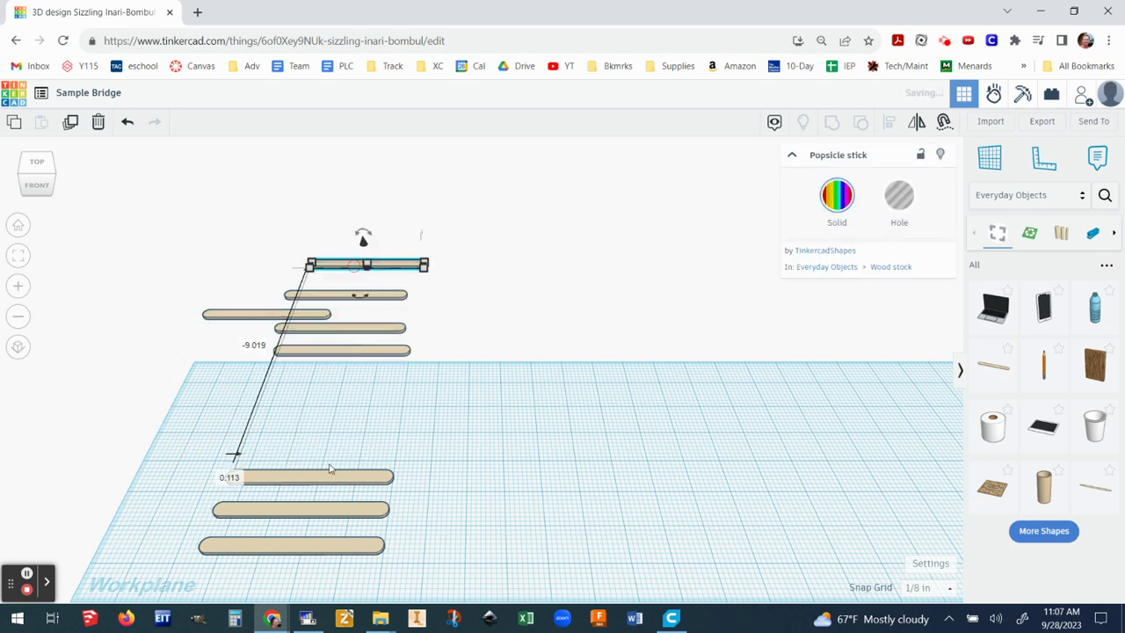
{"action": "left_click_drag", "start_coordinate": [341, 474], "coordinate": [479, 340]}
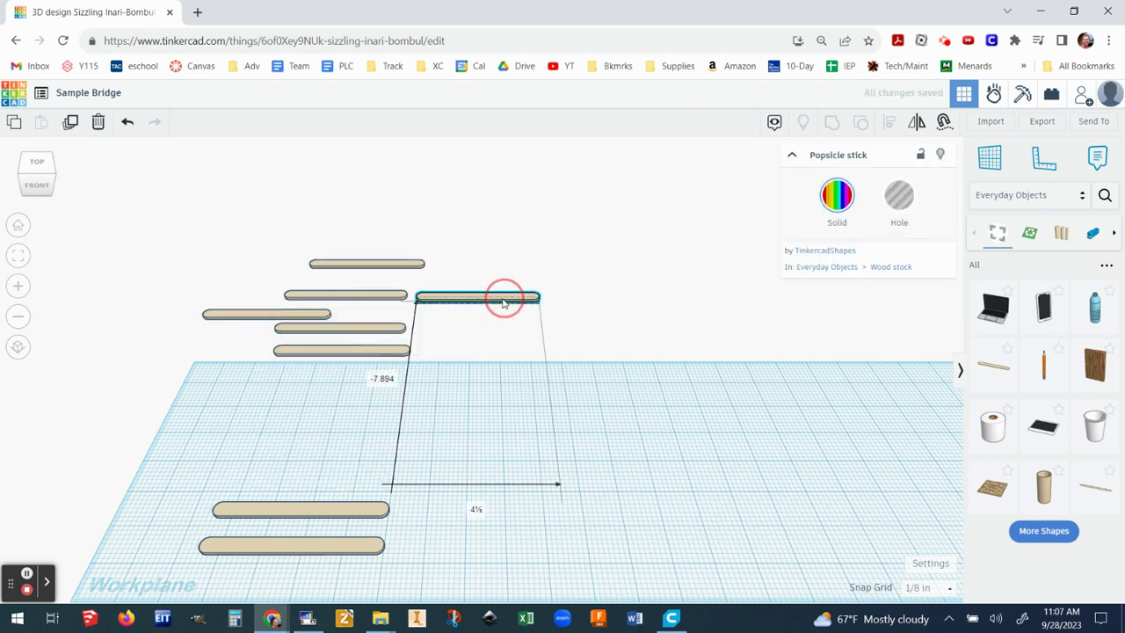
{"action": "left_click_drag", "start_coordinate": [339, 511], "coordinate": [344, 446]}
{"action": "scroll", "coordinate": [334, 559], "scroll_direction": "up", "scroll_amount": 3}
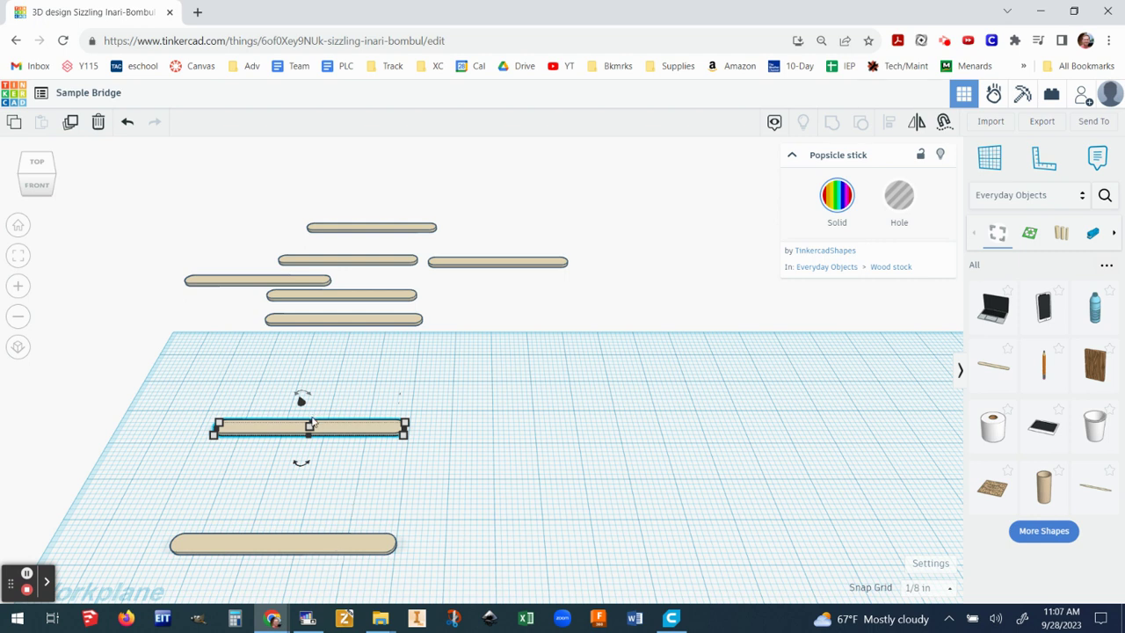
Step: Rotate one stick to about -61° so it lies diagonally
{"action": "mouse_move", "coordinate": [312, 422]}
{"action": "right_click_drag", "start_coordinate": [357, 462], "coordinate": [543, 431]}
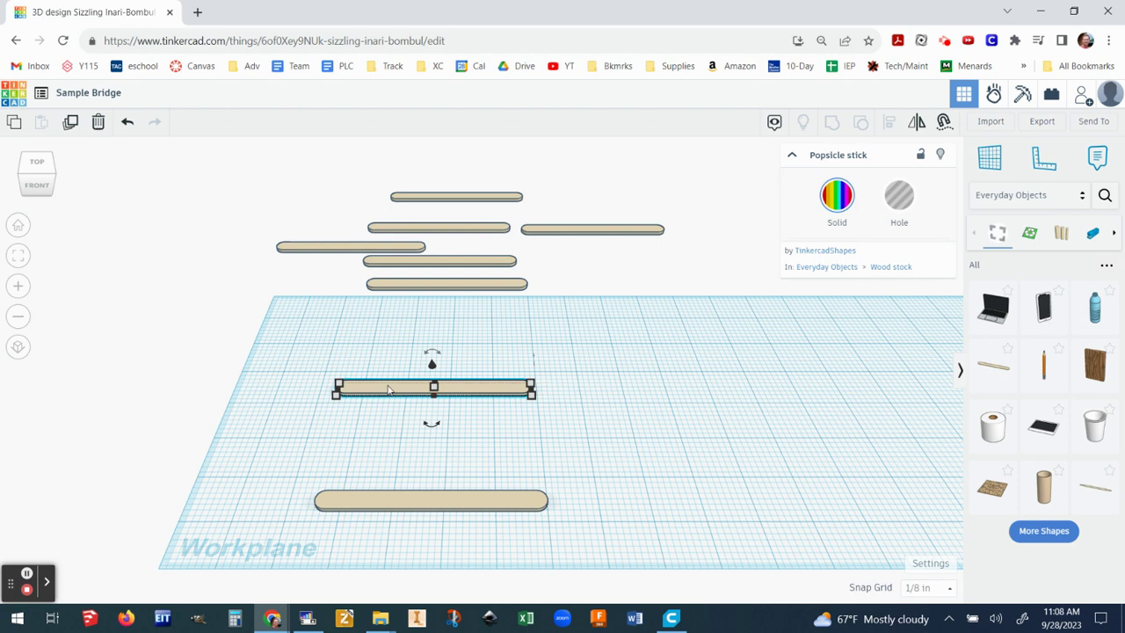
{"action": "left_click_drag", "start_coordinate": [431, 426], "coordinate": [533, 437]}
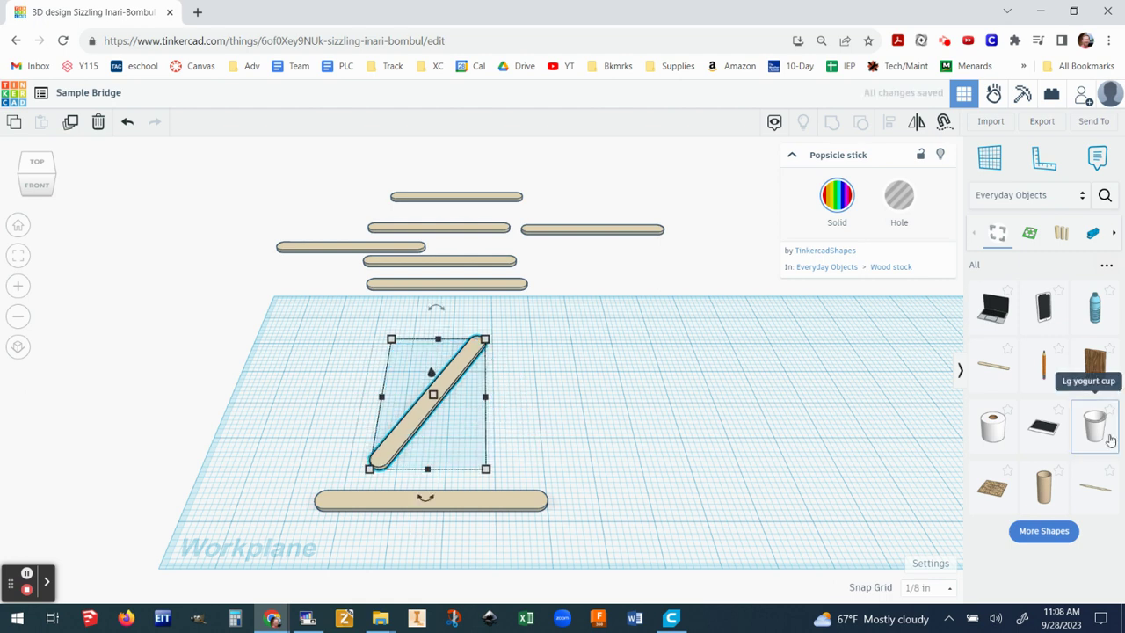
Step: Nudge the diagonal stick so its lower end sits over the bottom stick's left end
{"action": "key", "text": "Down"}
{"action": "key", "text": "Down"}
{"action": "key", "text": "Down"}
{"action": "key", "text": "Down"}
{"action": "key", "text": "Down"}
{"action": "key", "text": "Down"}
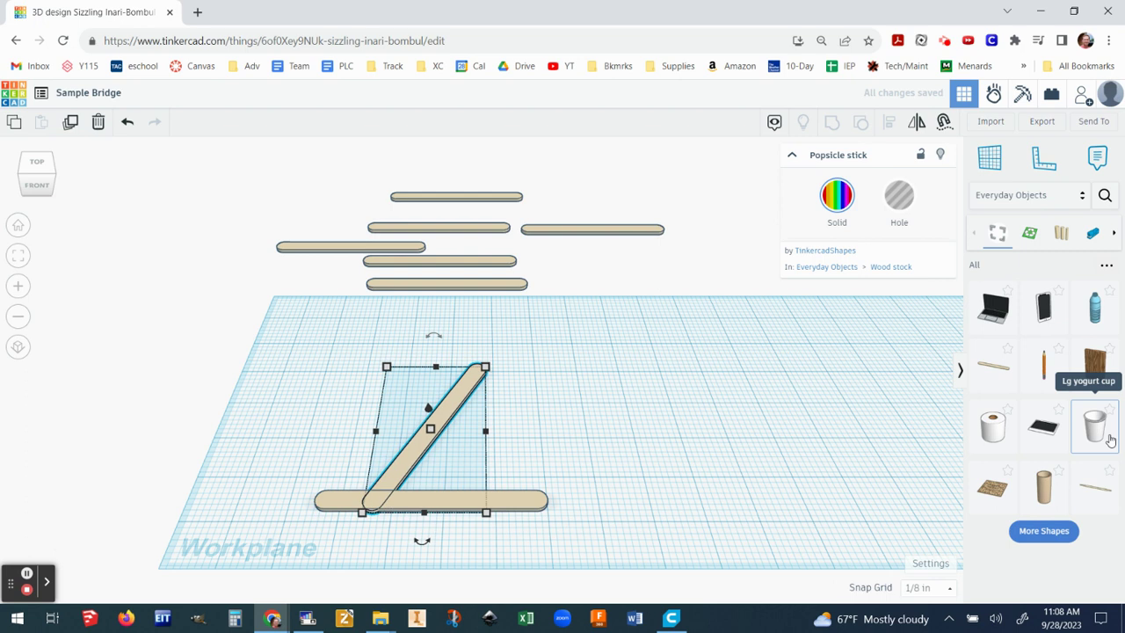
{"action": "key", "text": "Left"}
{"action": "key", "text": "Left"}
{"action": "key", "text": "Left"}
{"action": "key", "text": "Left"}
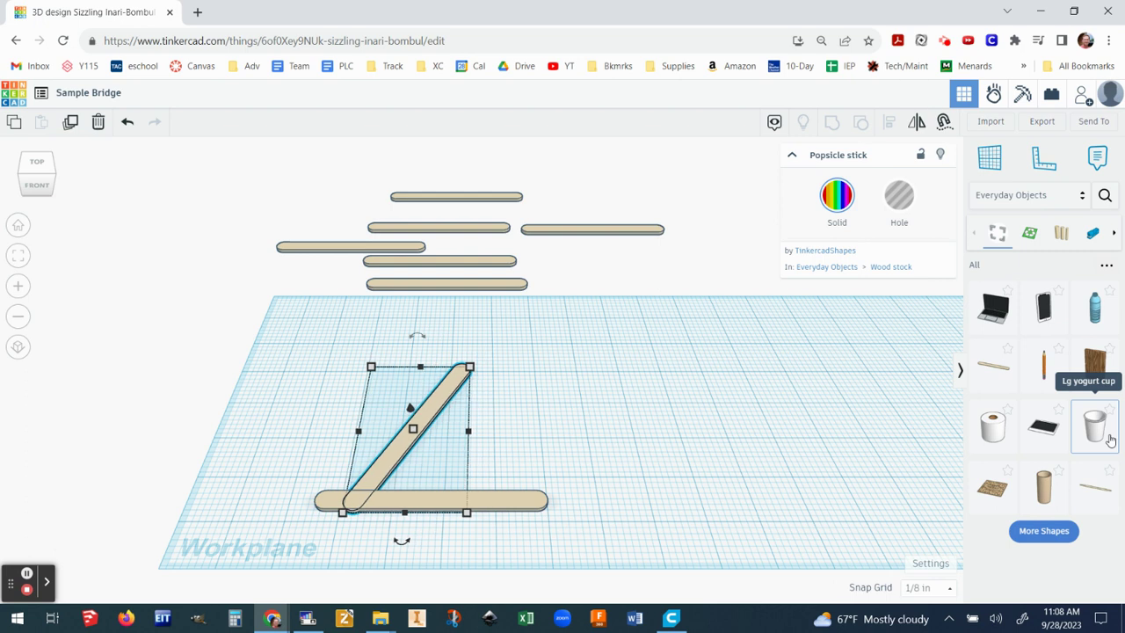
{"action": "key", "text": "Left"}
{"action": "key", "text": "Left"}
{"action": "key", "text": "Left"}
{"action": "key", "text": "Left"}
{"action": "key", "text": "Left"}
{"action": "key", "text": "Left"}
{"action": "key", "text": "Left"}
{"action": "key", "text": "Up"}
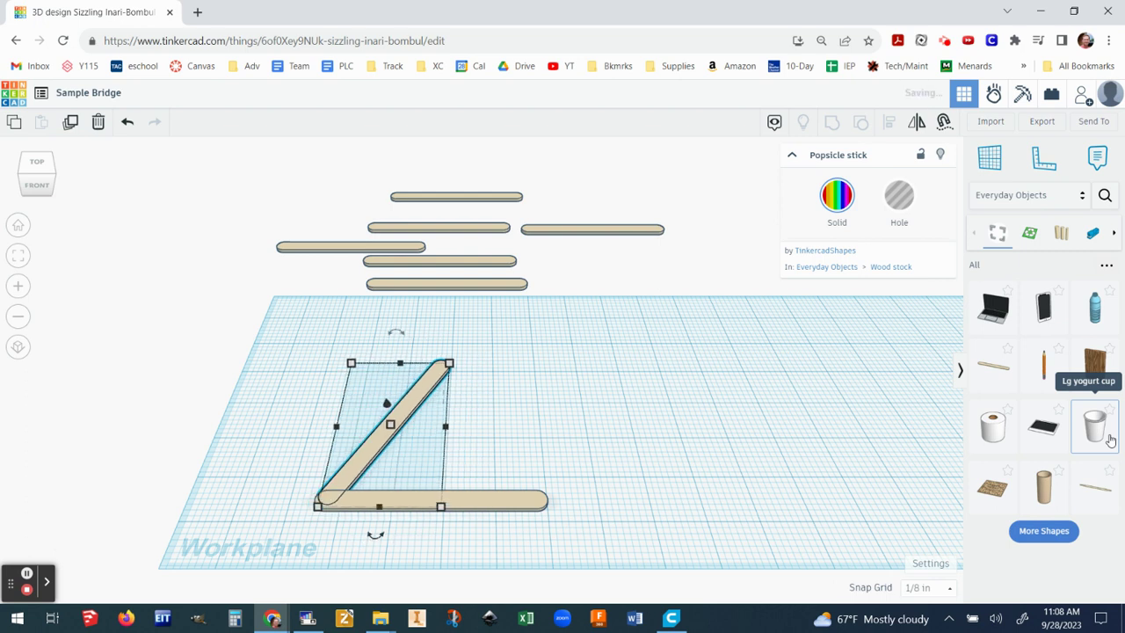
{"action": "key", "text": "Down"}
{"action": "key", "text": "Right"}
{"action": "key", "text": "Right"}
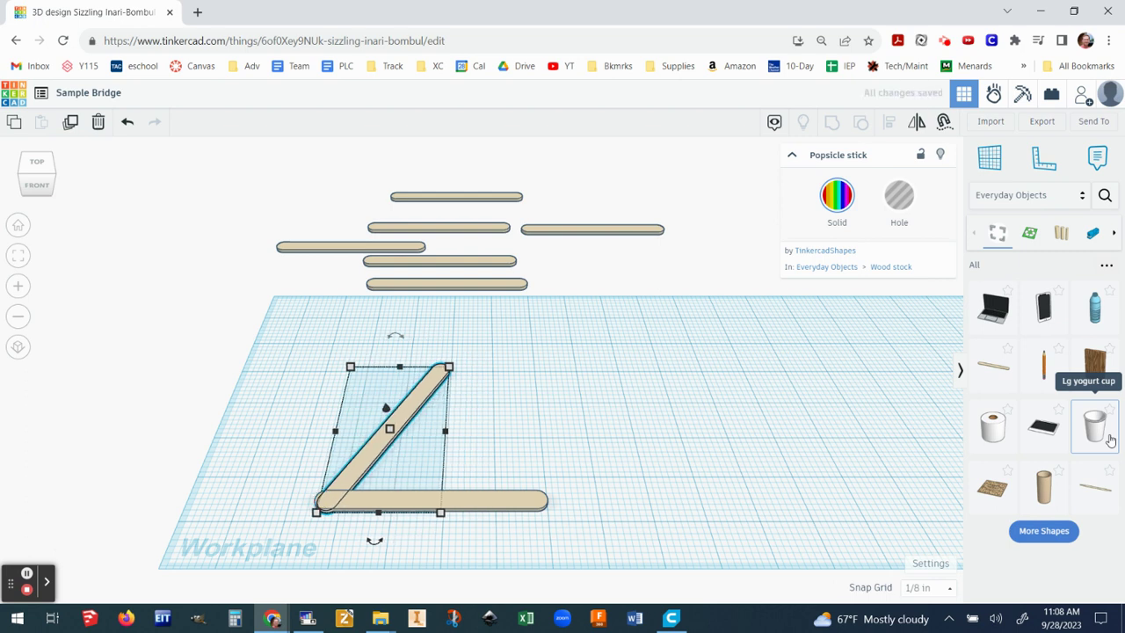
Step: Set the snap grid to 1/16 in and nudge the diagonal stick up and left one fine step
{"action": "left_click", "coordinate": [937, 589]}
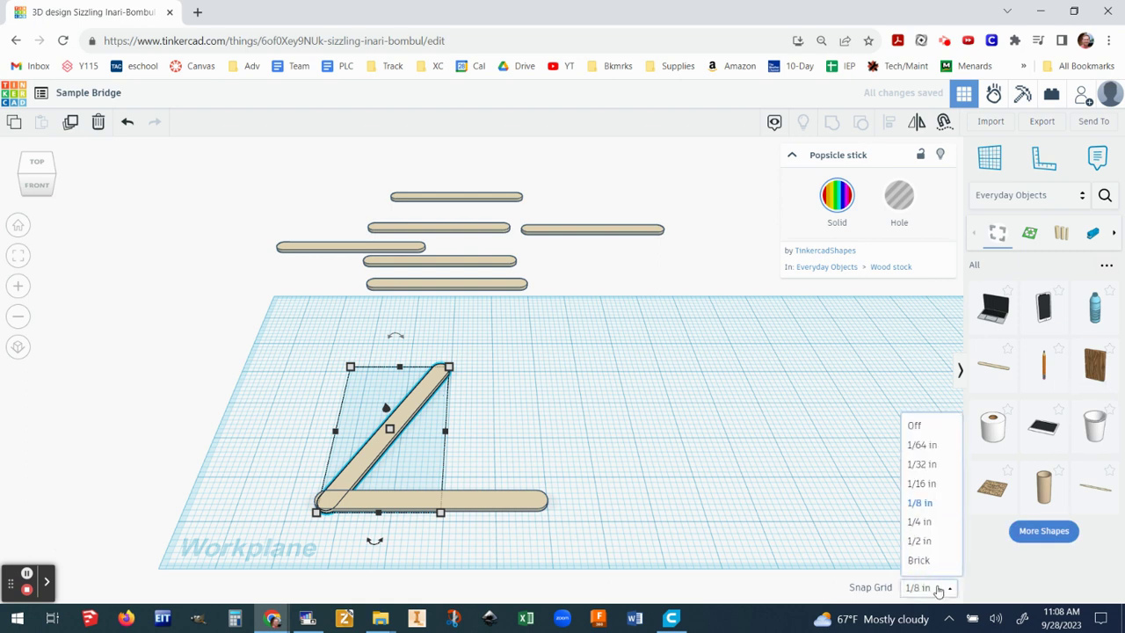
{"action": "left_click", "coordinate": [923, 483]}
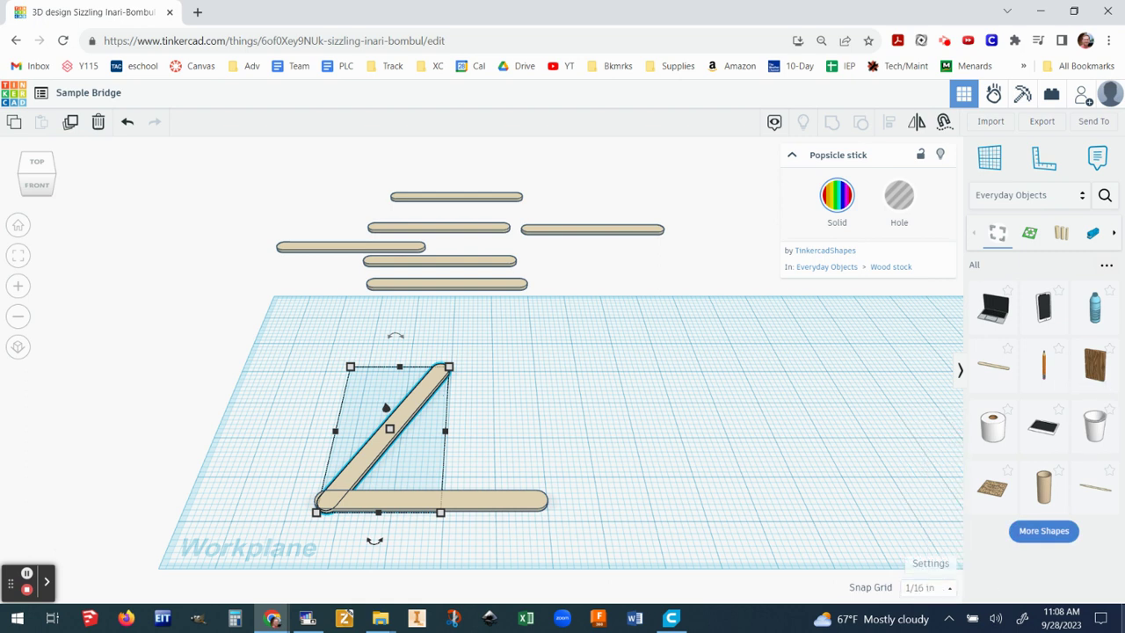
{"action": "key", "text": "Up"}
{"action": "key", "text": "Left"}
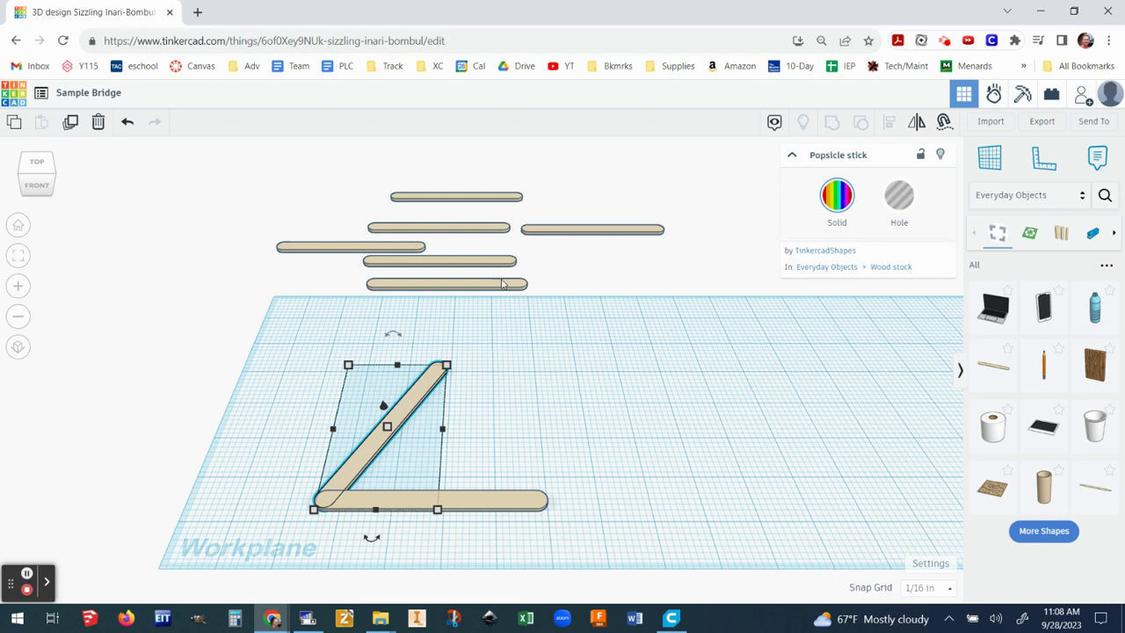
{"action": "left_click_drag", "start_coordinate": [505, 284], "coordinate": [614, 393]}
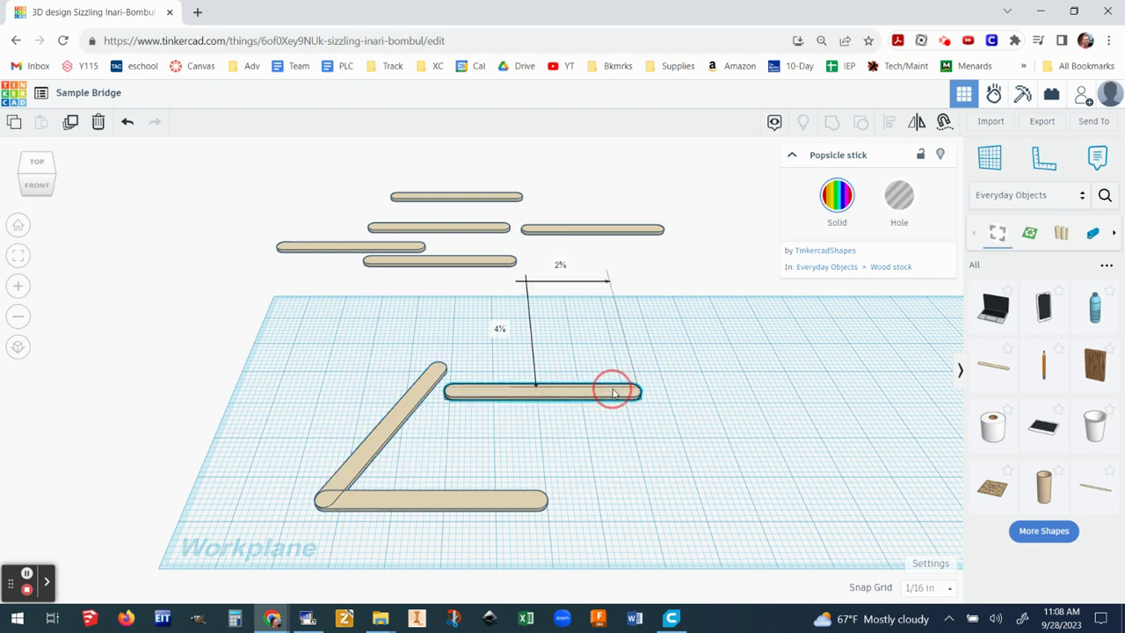
{"action": "key", "text": "ctrl+z"}
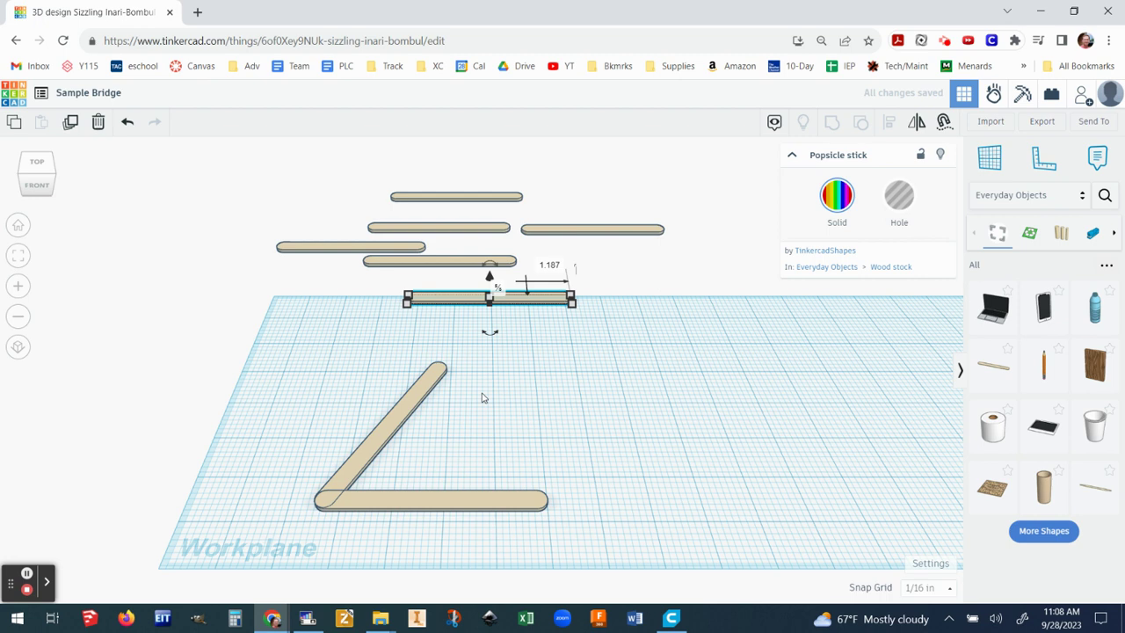
{"action": "left_click", "coordinate": [397, 423]}
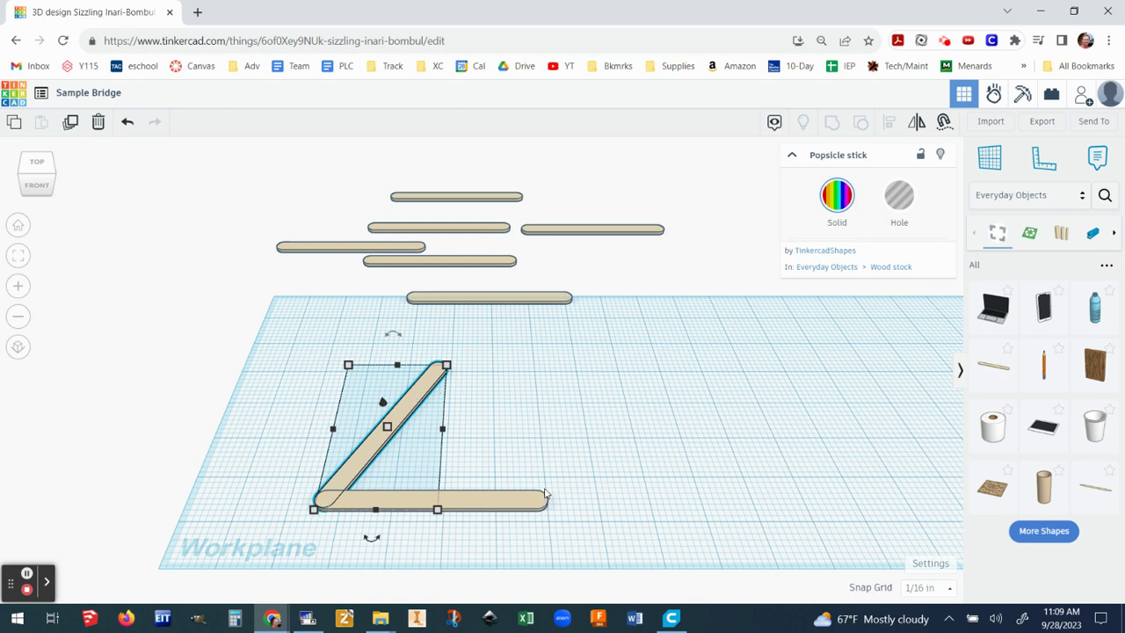
Step: Duplicate the diagonal stick and mirror the copy to the opposite slant
{"action": "left_click", "coordinate": [71, 123]}
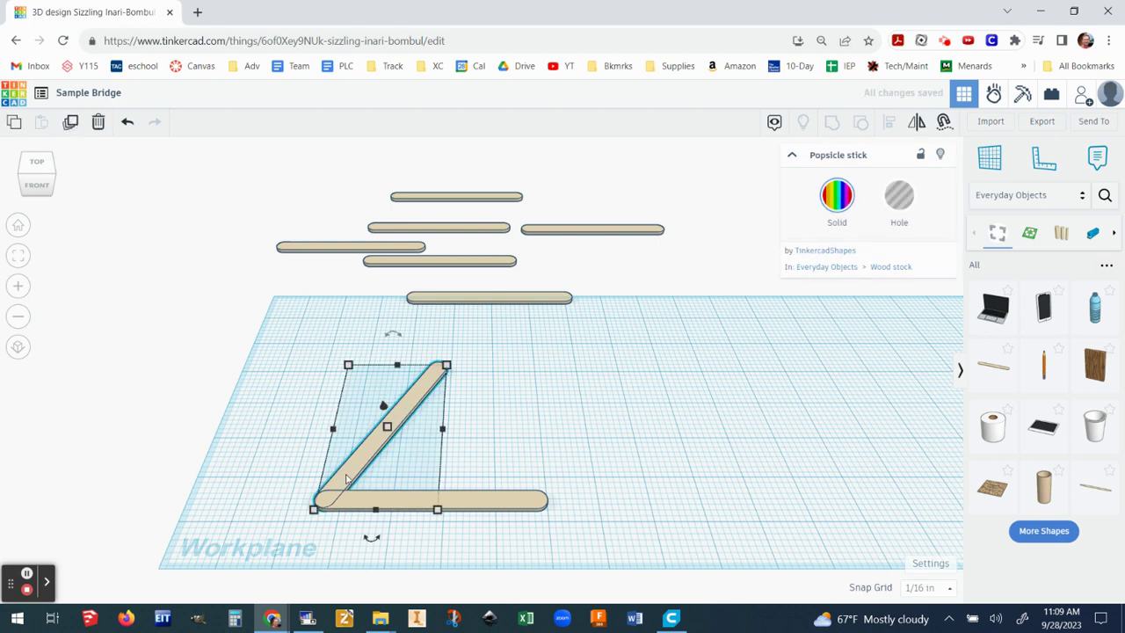
{"action": "key", "text": "Right"}
{"action": "key", "text": "Right"}
{"action": "key", "text": "Right"}
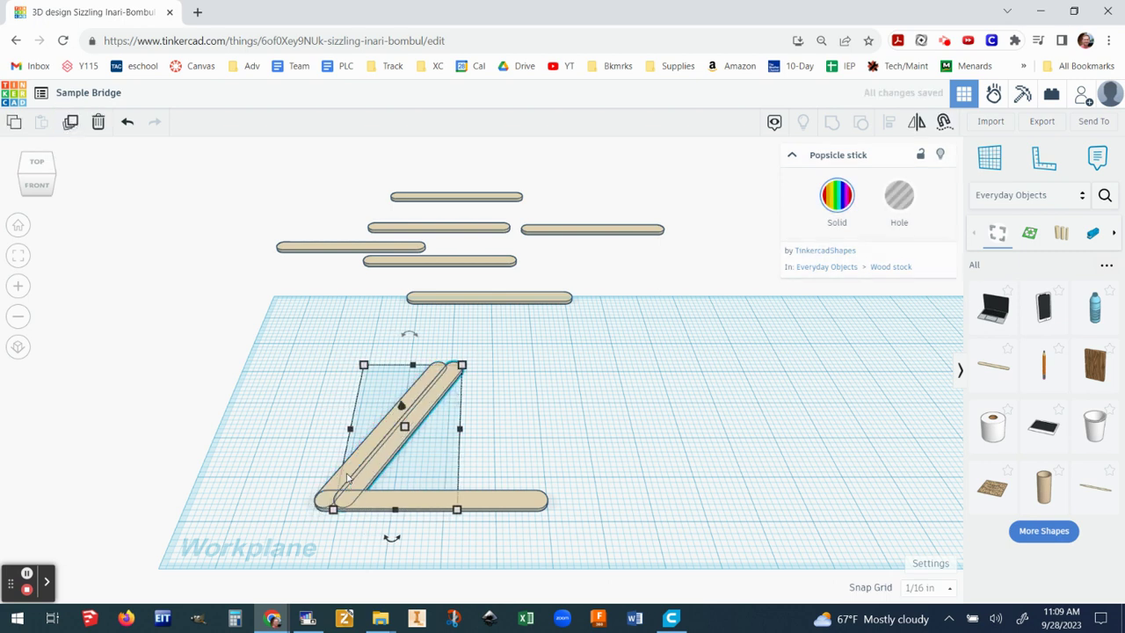
{"action": "key", "text": "Left"}
{"action": "key", "text": "Left"}
{"action": "key", "text": "Left"}
{"action": "key", "text": "Left"}
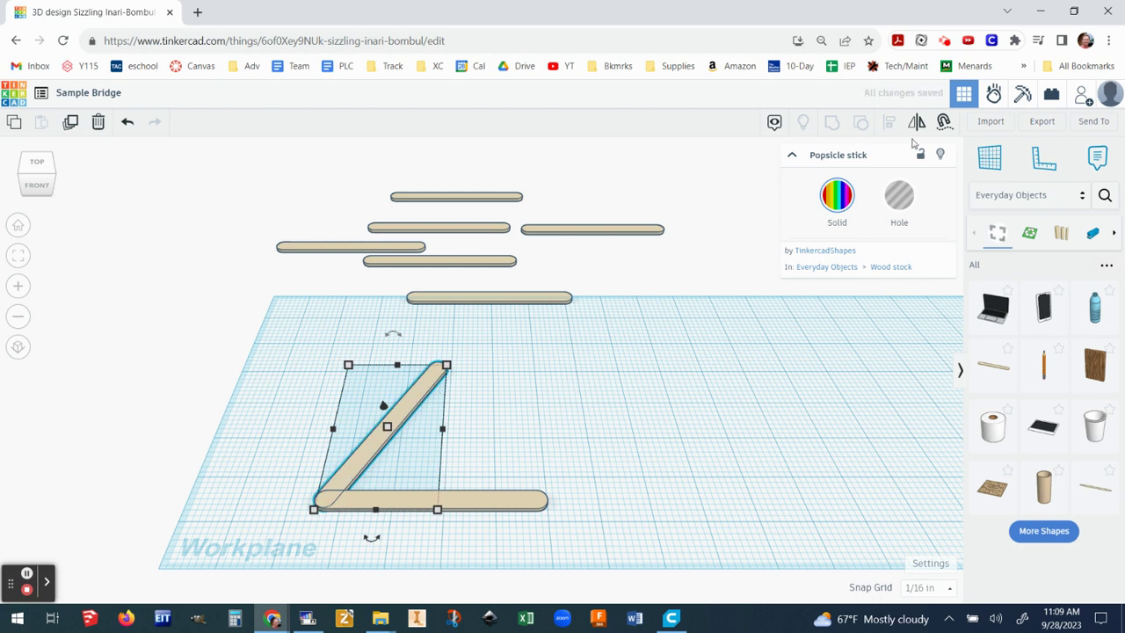
{"action": "left_click", "coordinate": [917, 123]}
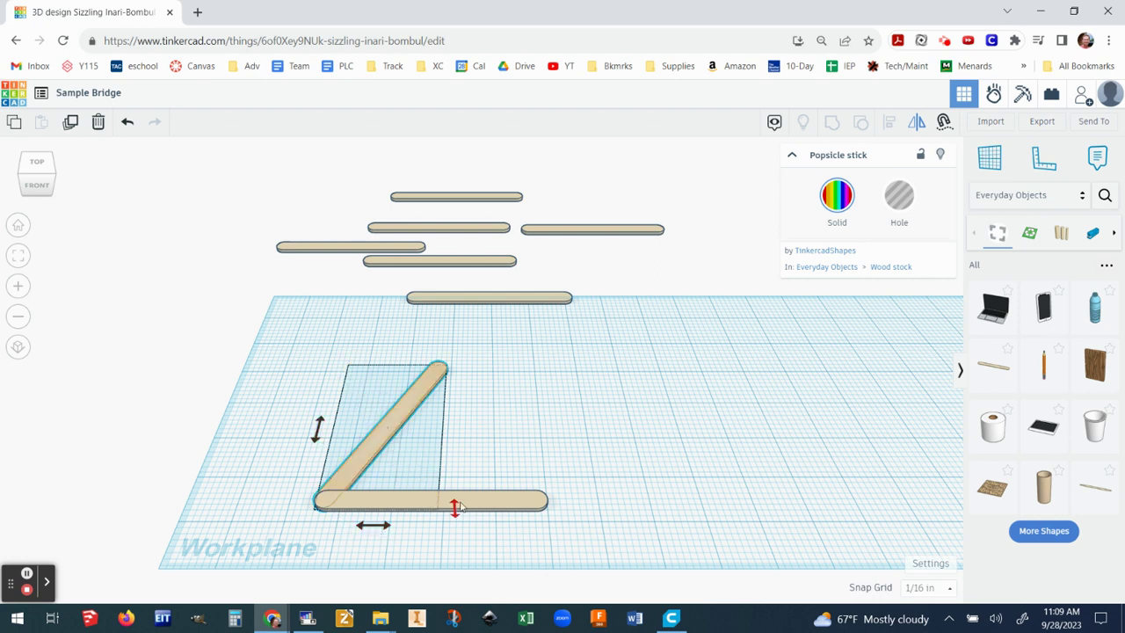
{"action": "left_click", "coordinate": [369, 527]}
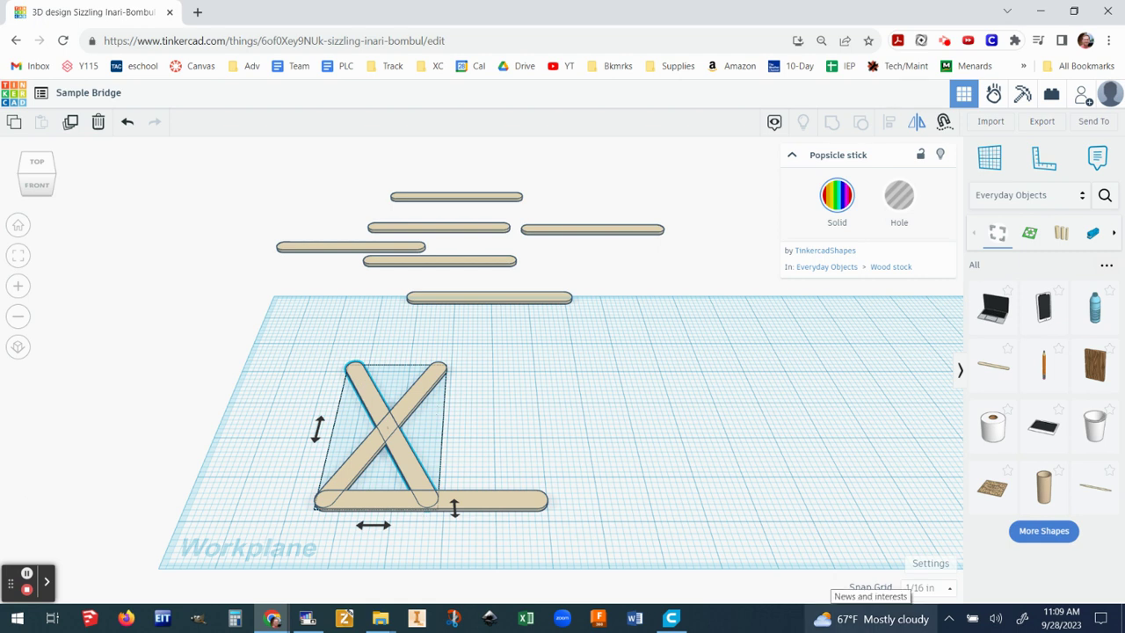
{"action": "key", "text": "m"}
Step: Drag the mirrored stick right to close the triangle, then check both sides
{"action": "left_click_drag", "start_coordinate": [390, 405], "coordinate": [485, 405]}
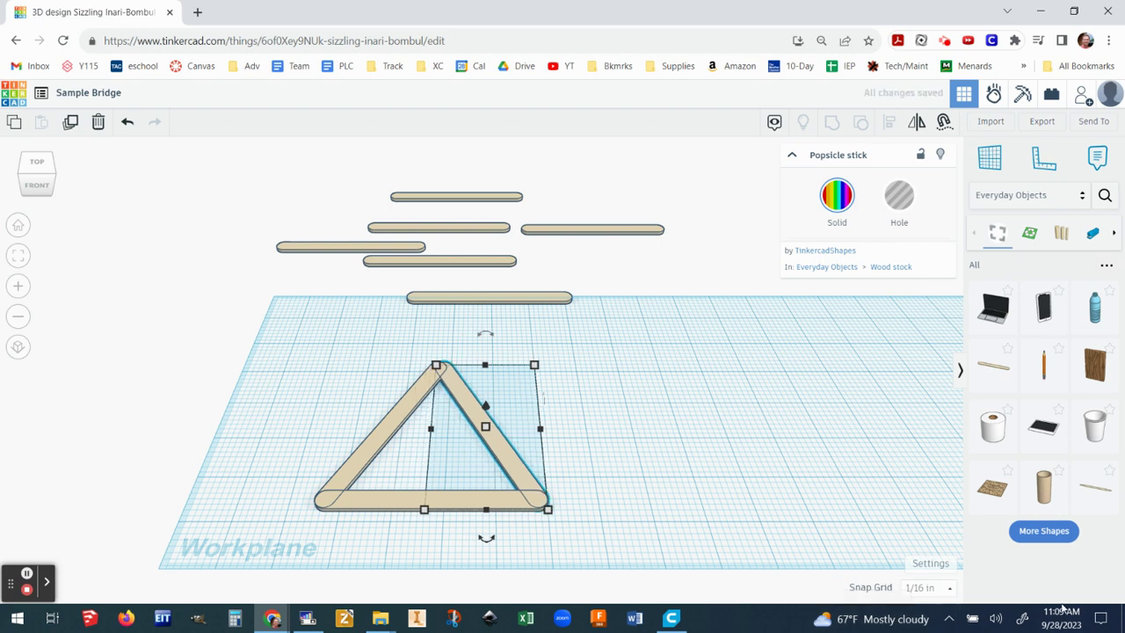
{"action": "left_click", "coordinate": [378, 431]}
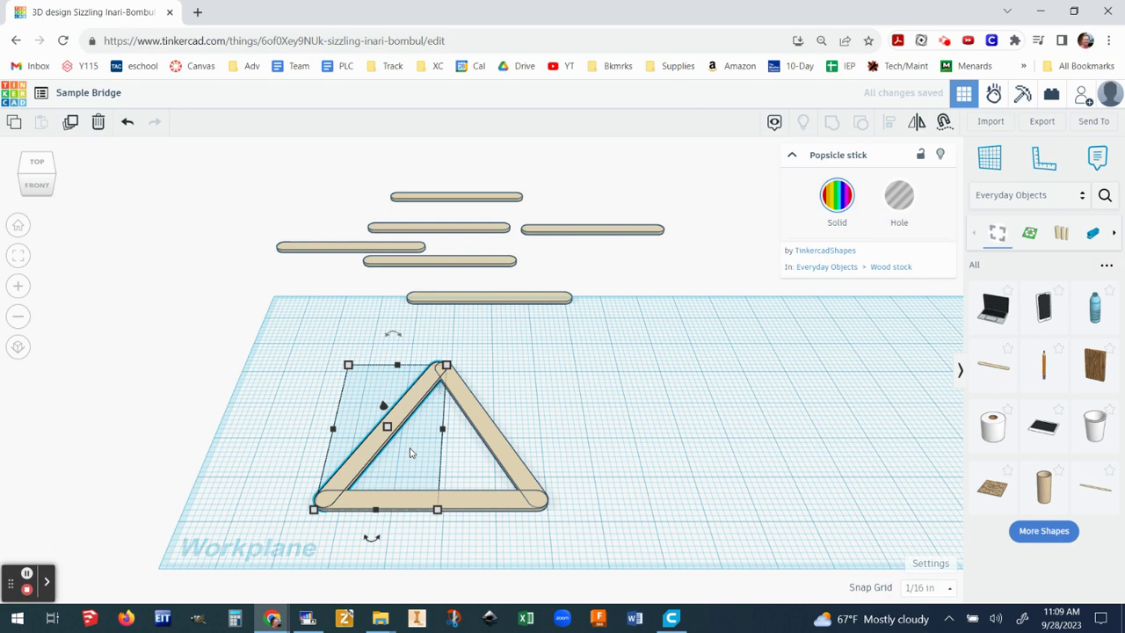
{"action": "left_click", "coordinate": [528, 483]}
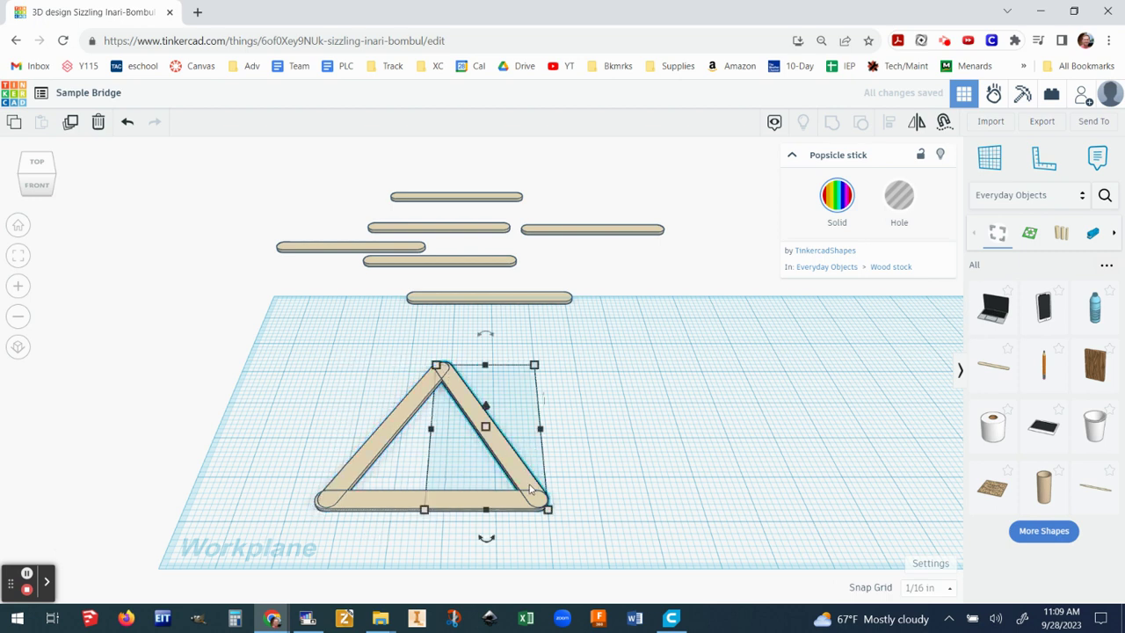
{"action": "left_click", "coordinate": [612, 466]}
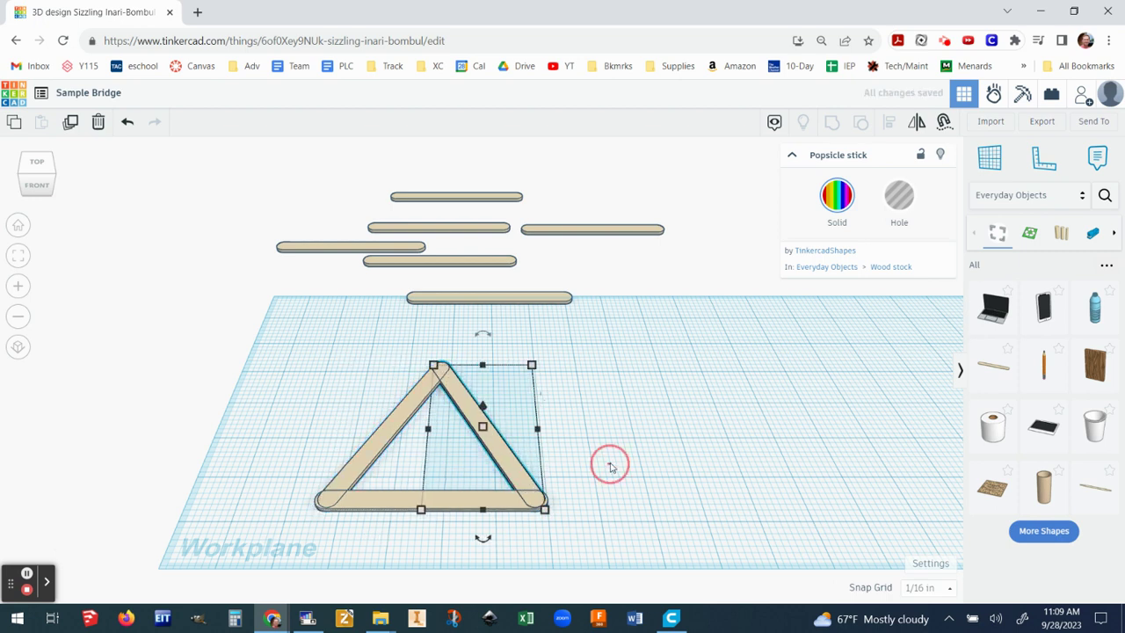
Step: Duplicate the three-stick triangle and shift the copy right until their base corners touch
{"action": "mouse_move", "coordinate": [625, 422]}
{"action": "right_mouse_down"}
{"action": "mouse_move", "coordinate": [636, 460]}
{"action": "mouse_move", "coordinate": [624, 475]}
{"action": "mouse_move", "coordinate": [611, 437]}
{"action": "right_mouse_up"}
{"action": "middle_click_drag", "start_coordinate": [611, 438], "coordinate": [567, 344]}
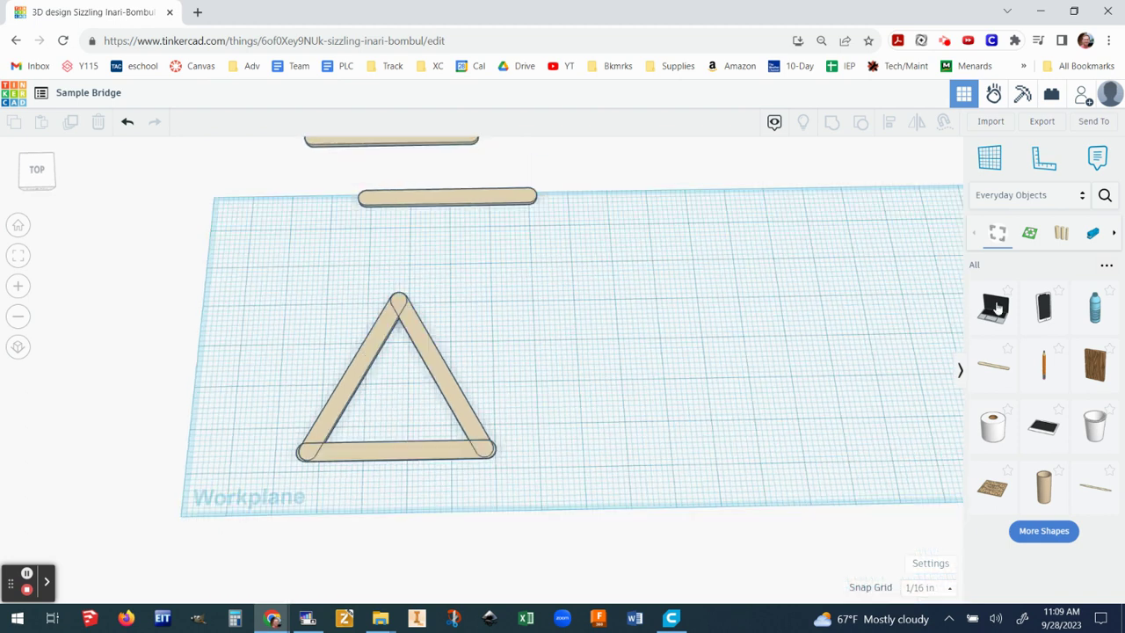
{"action": "scroll", "coordinate": [660, 470], "scroll_direction": "down", "scroll_amount": 1}
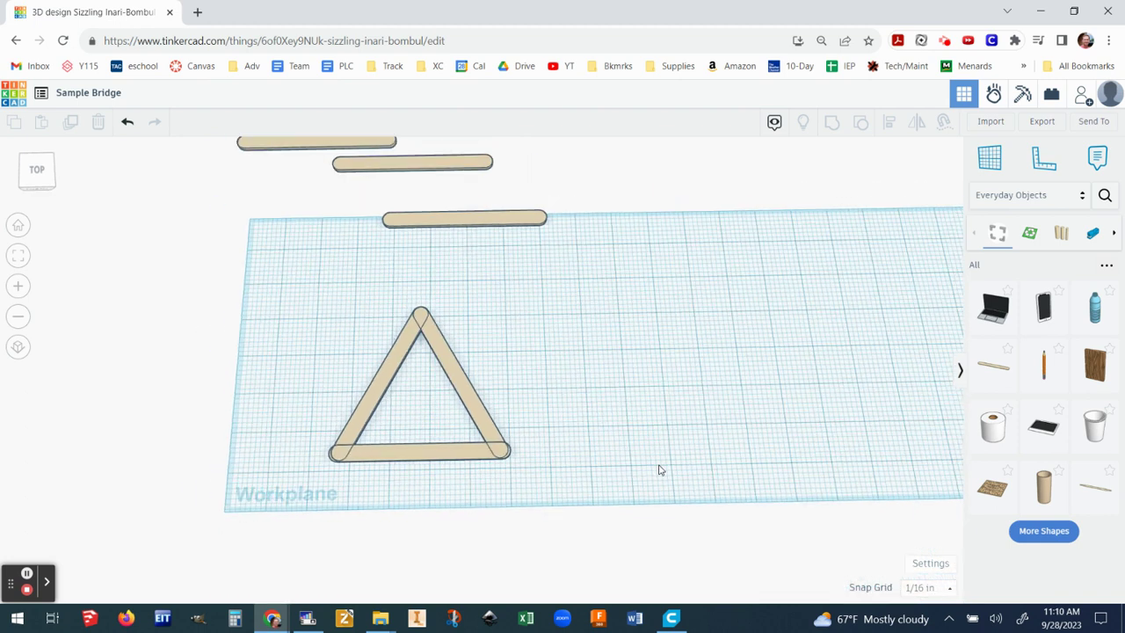
{"action": "scroll", "coordinate": [709, 381], "scroll_direction": "down", "scroll_amount": 1}
{"action": "mouse_move", "coordinate": [655, 378]}
{"action": "middle_mouse_down"}
{"action": "mouse_move", "coordinate": [625, 367]}
{"action": "mouse_move", "coordinate": [570, 420]}
{"action": "mouse_move", "coordinate": [510, 397]}
{"action": "middle_mouse_up"}
{"action": "middle_click_drag", "start_coordinate": [204, 319], "coordinate": [205, 329]}
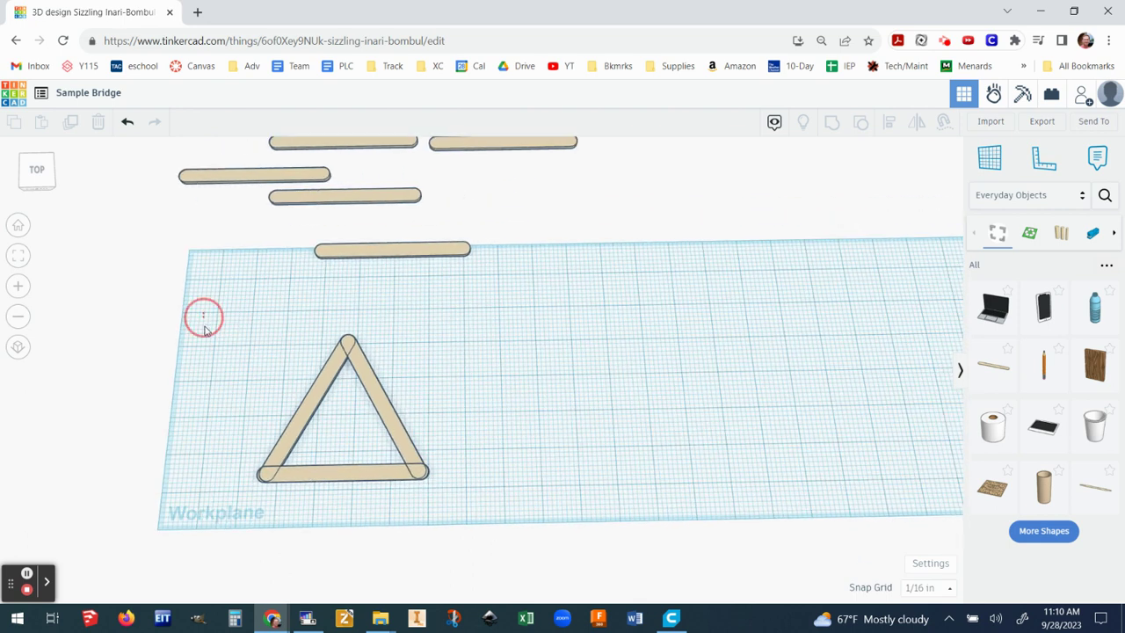
{"action": "left_click_drag", "start_coordinate": [206, 329], "coordinate": [485, 517]}
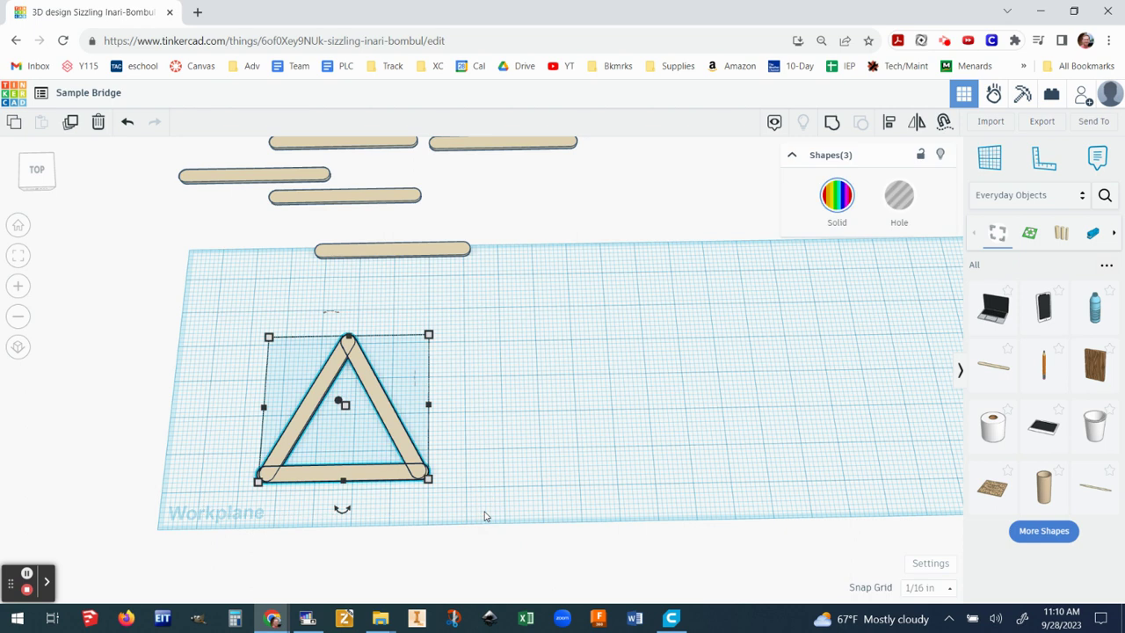
{"action": "left_click", "coordinate": [72, 122]}
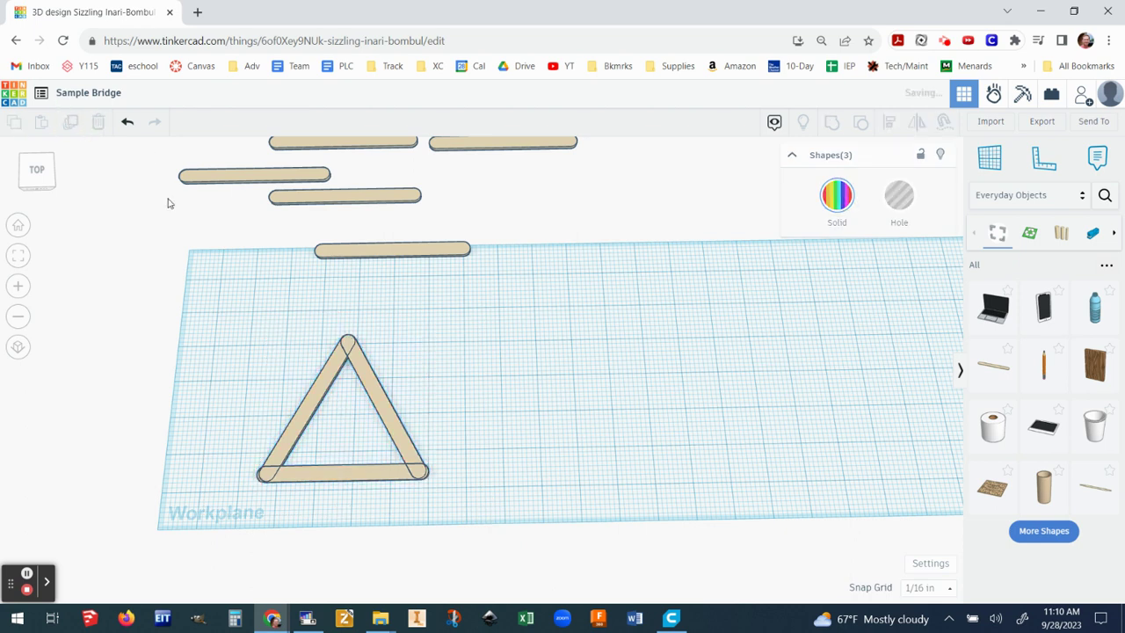
{"action": "key", "text": "shift+Right"}
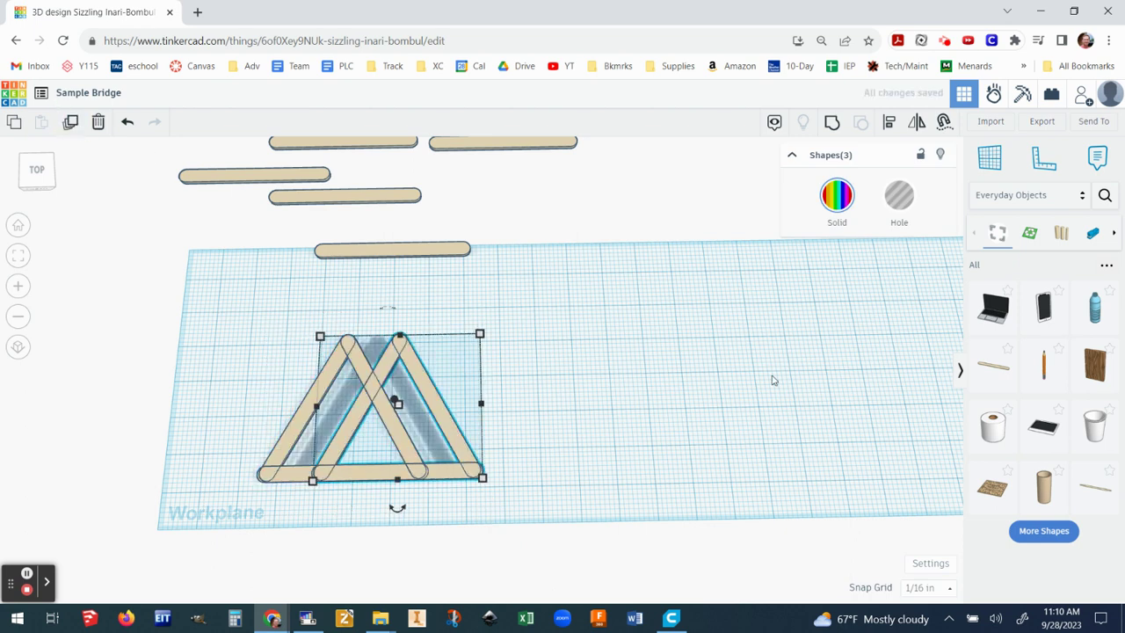
{"action": "key", "text": "shift+Right"}
{"action": "key", "text": "shift+Right"}
{"action": "key", "text": "shift+Right"}
{"action": "key", "text": "shift+Right"}
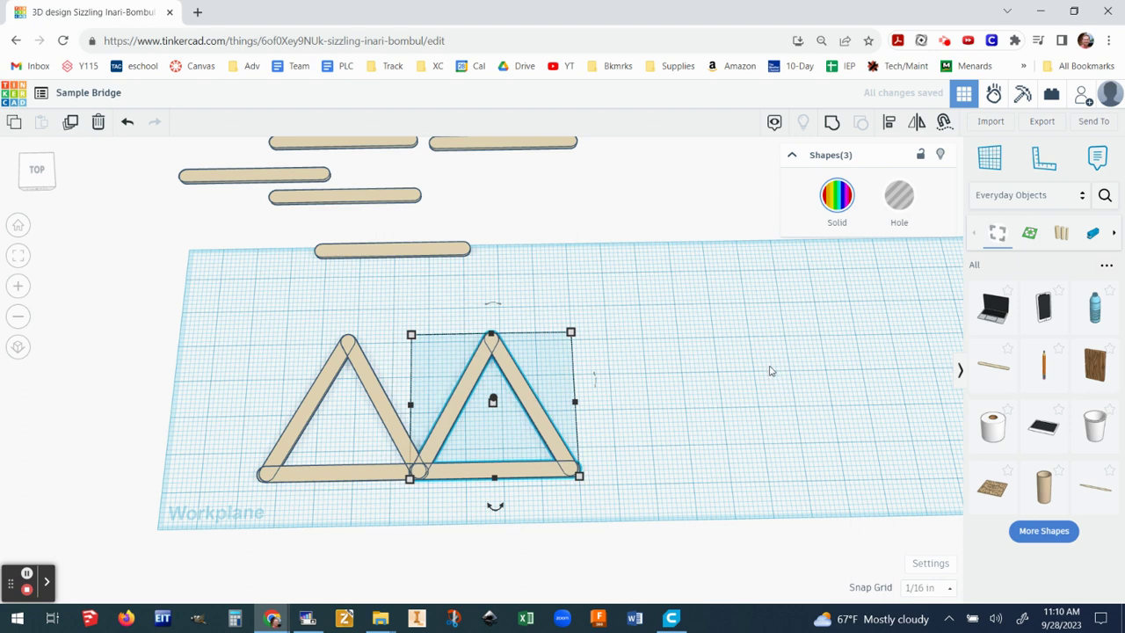
{"action": "scroll", "coordinate": [713, 395], "scroll_direction": "down", "scroll_amount": 2}
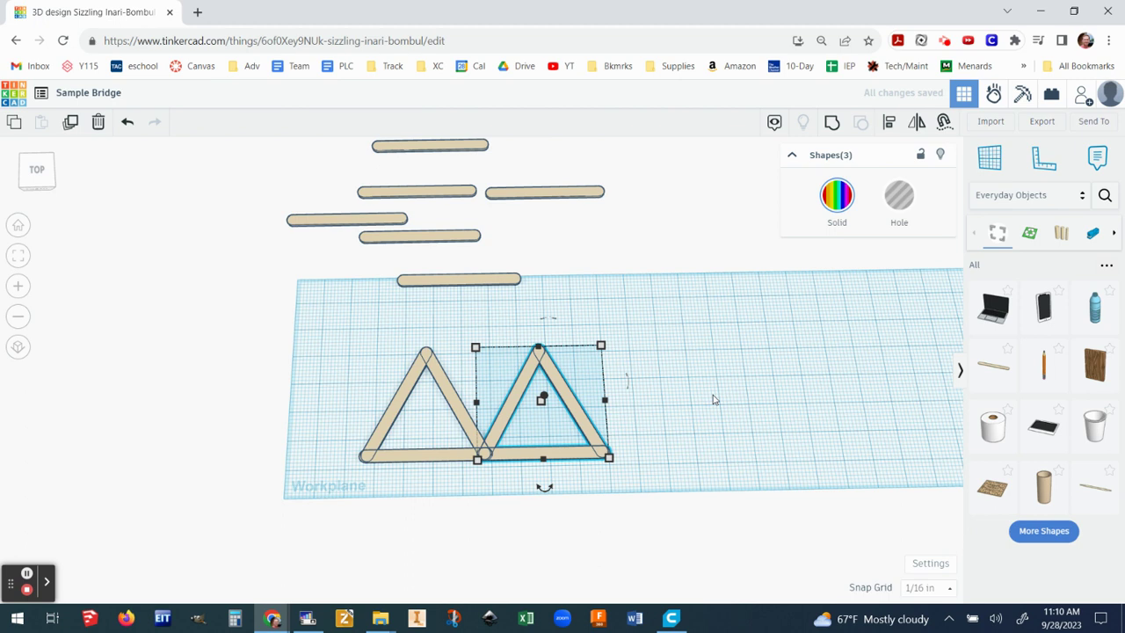
Step: Remove the extra triangle copies so only the two triangles remain
{"action": "left_click", "coordinate": [70, 123]}
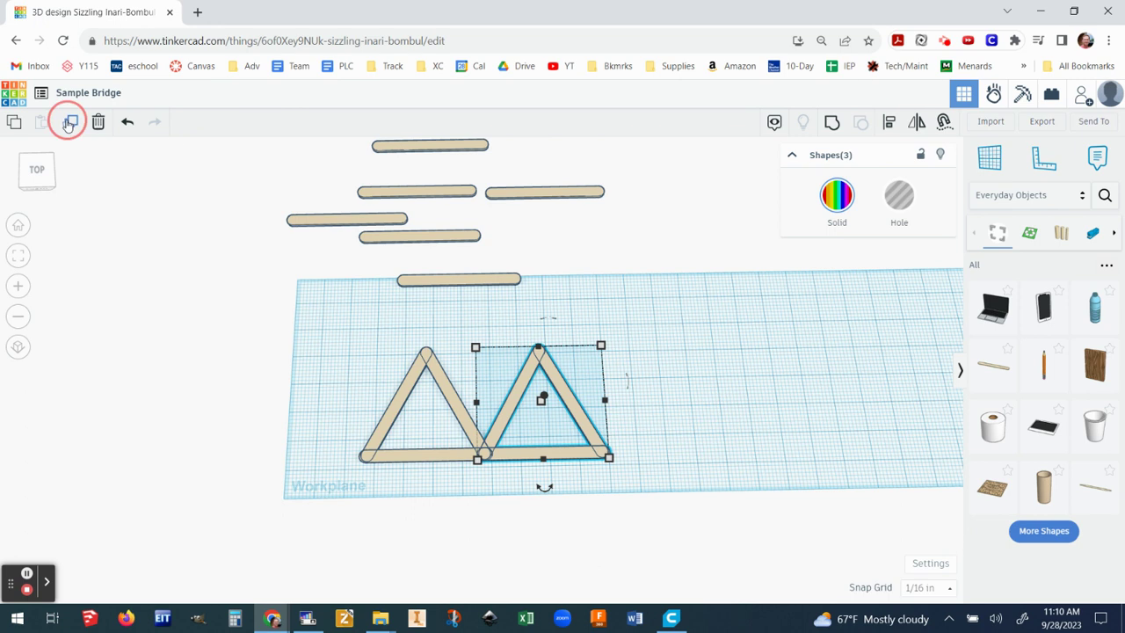
{"action": "left_click", "coordinate": [128, 123]}
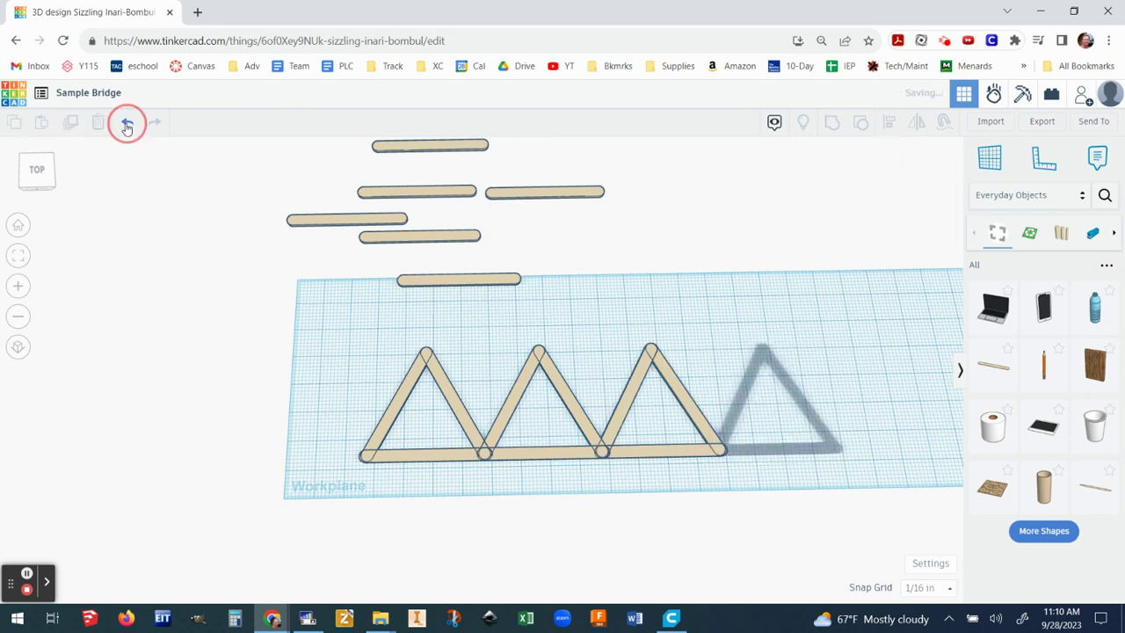
{"action": "left_click", "coordinate": [128, 123]}
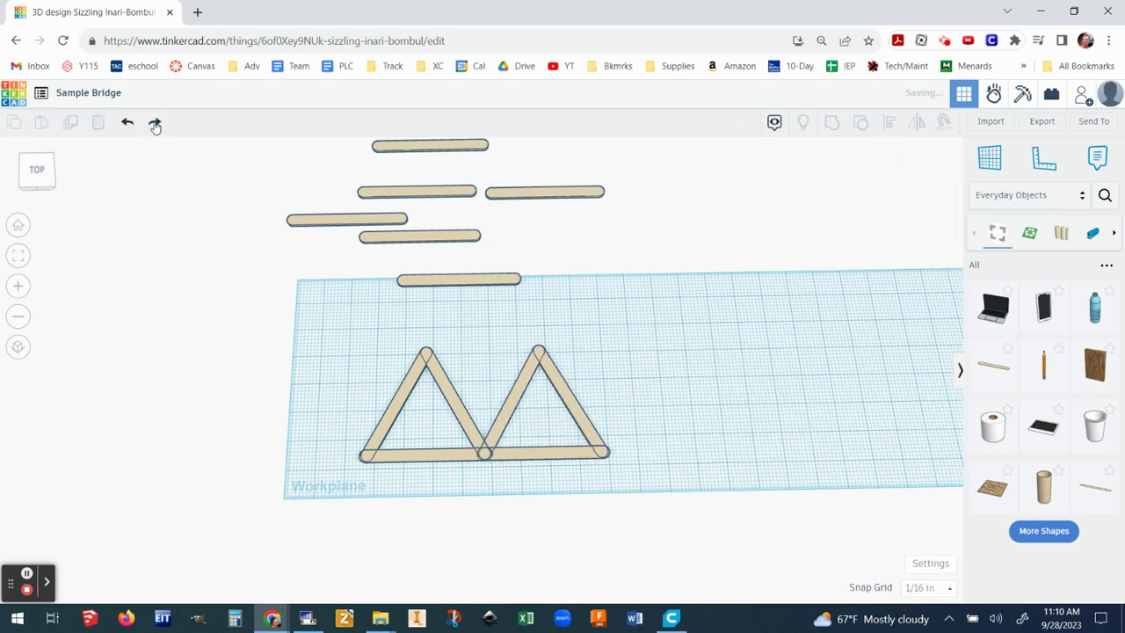
Step: Lay a loose popsicle stick across both triangle peaks and select all seven sticks
{"action": "left_click", "coordinate": [467, 280]}
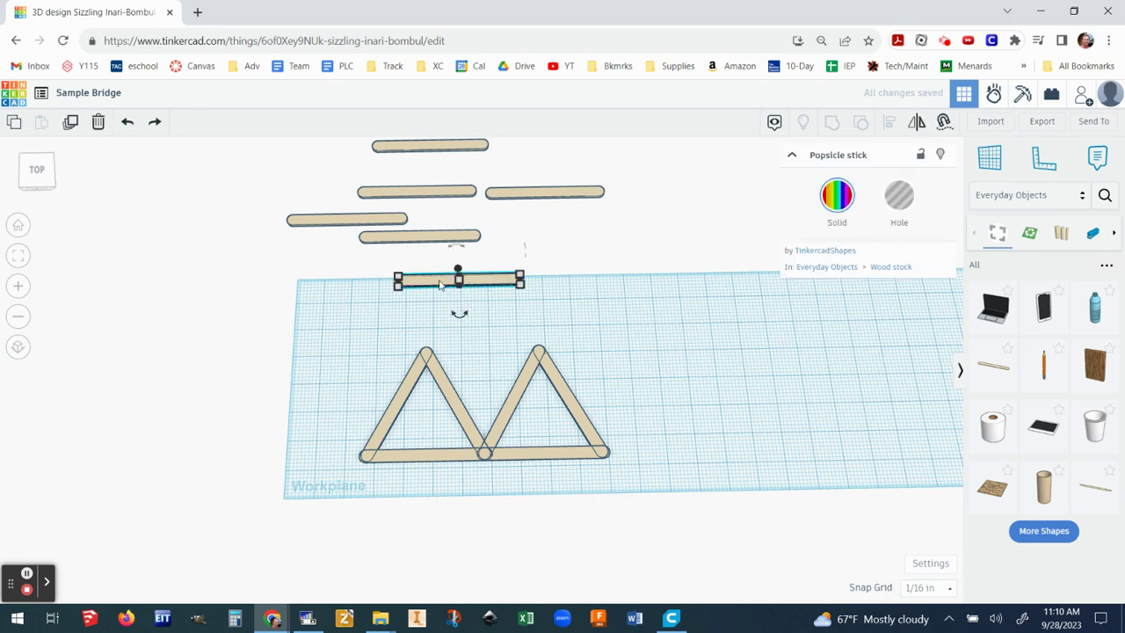
{"action": "left_click_drag", "start_coordinate": [443, 280], "coordinate": [461, 356]}
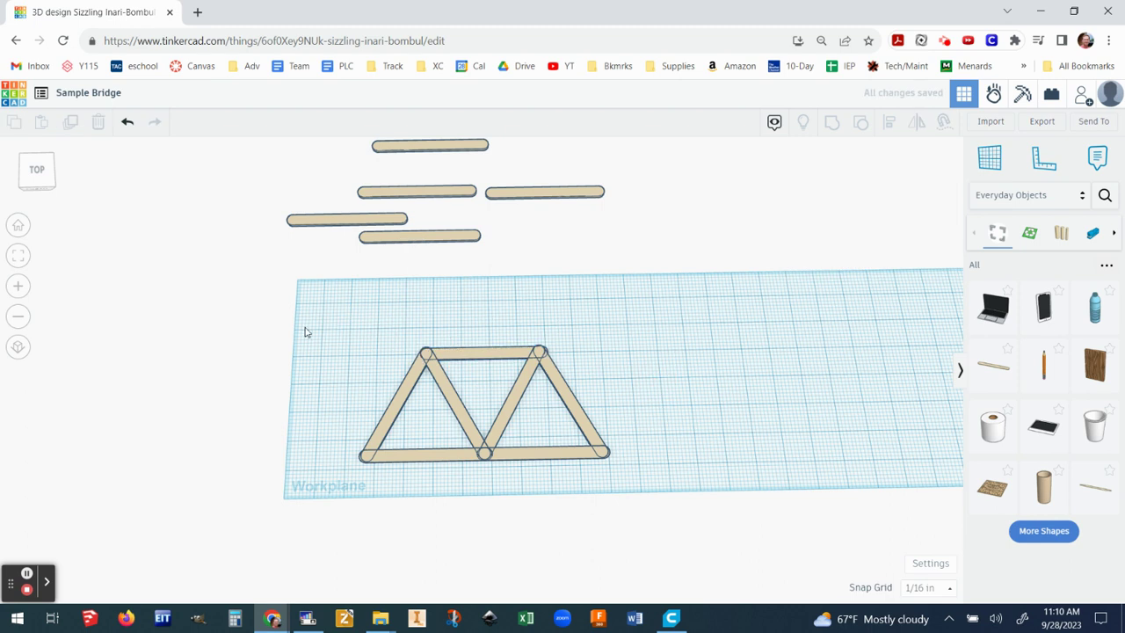
{"action": "left_click_drag", "start_coordinate": [314, 322], "coordinate": [688, 492]}
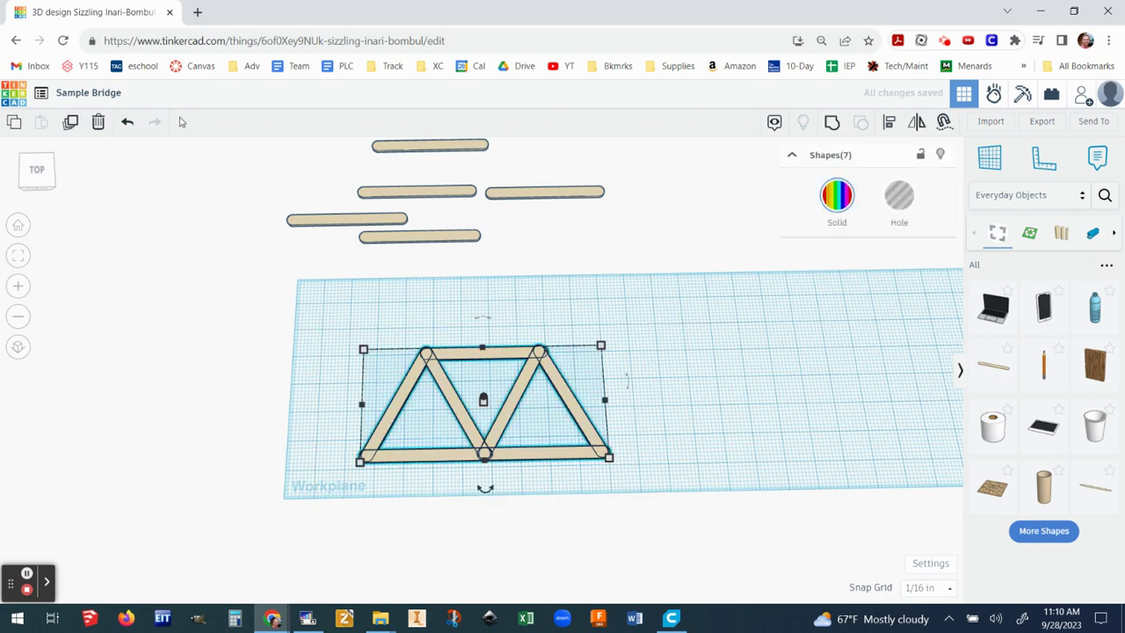
Step: Duplicate the seven-stick section and slide the copy right against the first section
{"action": "key", "text": "ctrl+d"}
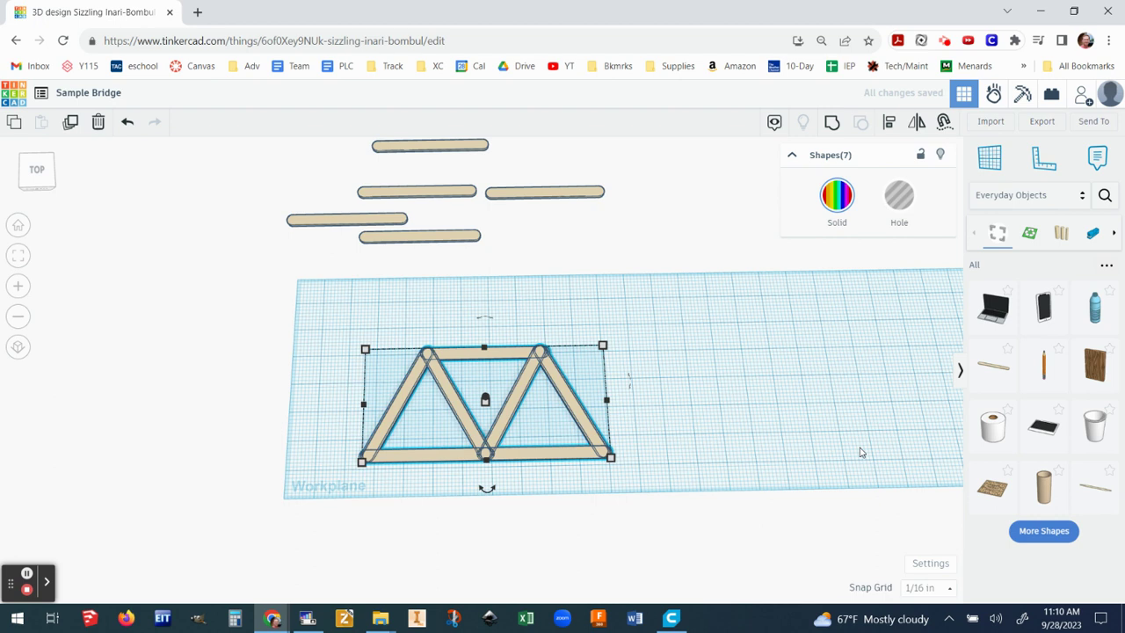
{"action": "key", "text": "Right"}
{"action": "key", "text": "Right"}
{"action": "key", "text": "Right"}
{"action": "key", "text": "Right"}
{"action": "key", "text": "Right"}
{"action": "key", "text": "Right"}
{"action": "key", "text": "Right"}
{"action": "key", "text": "Right"}
{"action": "key", "text": "Right"}
{"action": "key", "text": "Right"}
{"action": "key", "text": "Right"}
{"action": "key", "text": "Right"}
{"action": "key", "text": "Right"}
{"action": "key", "text": "Right"}
{"action": "key", "text": "Right"}
{"action": "key", "text": "Right"}
{"action": "key", "text": "Right"}
{"action": "key", "text": "Right"}
{"action": "key", "text": "Right"}
{"action": "key", "text": "Right"}
{"action": "key", "text": "Right"}
{"action": "key", "text": "Right"}
{"action": "key", "text": "Right"}
{"action": "key", "text": "Right"}
{"action": "key", "text": "Right"}
{"action": "key", "text": "Right"}
{"action": "key", "text": "Right"}
{"action": "key", "text": "Right"}
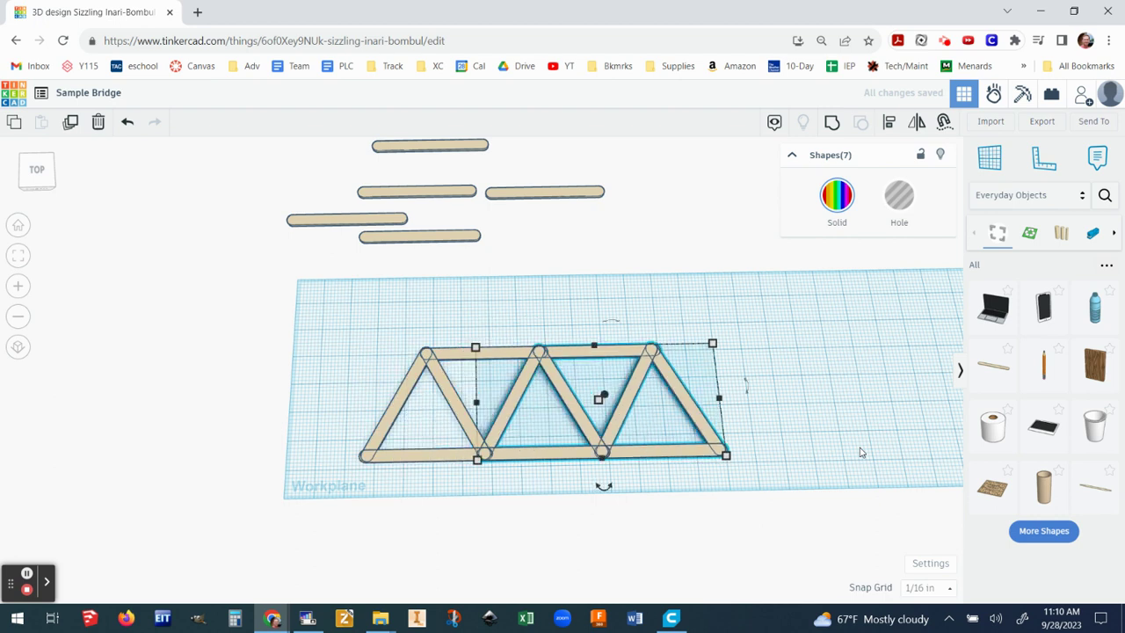
{"action": "key", "text": "Right"}
{"action": "key", "text": "Right"}
{"action": "key", "text": "Right"}
{"action": "key", "text": "Right"}
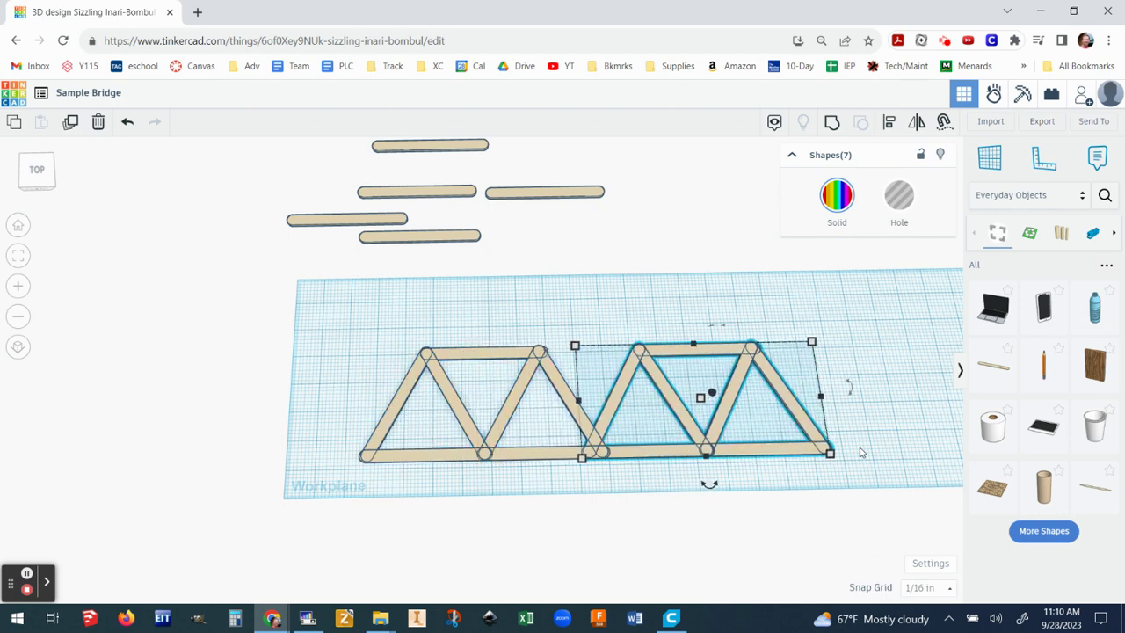
{"action": "key", "text": "Right"}
{"action": "key", "text": "Right"}
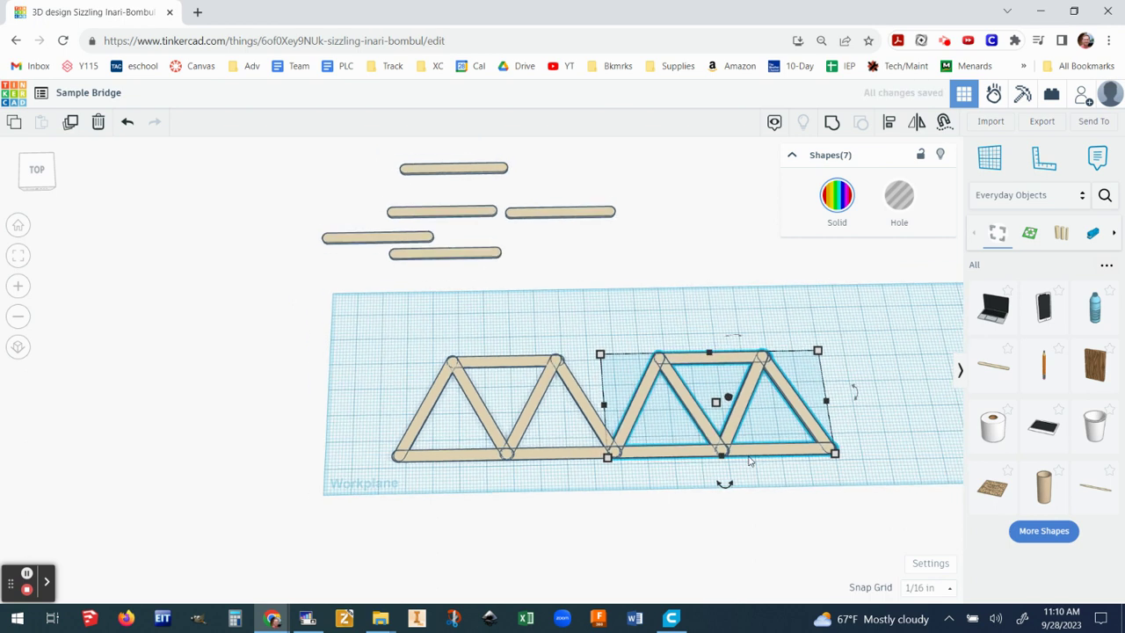
Step: Add a third copy of the section at the end of the row, then clear the selection
{"action": "scroll", "coordinate": [750, 461], "scroll_direction": "down", "scroll_amount": 1}
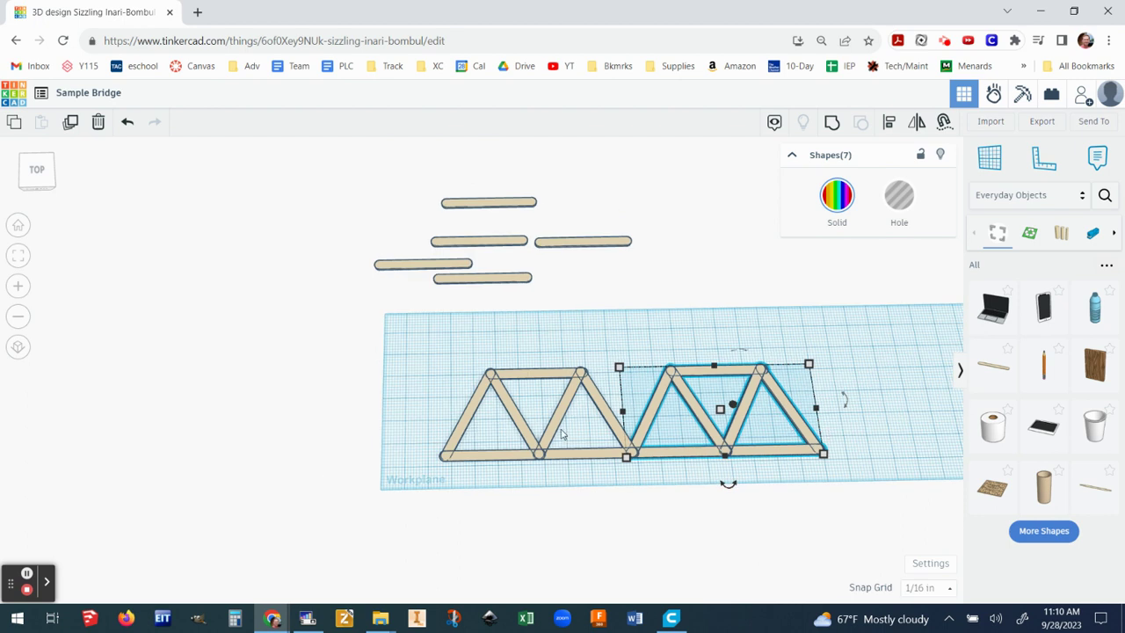
{"action": "middle_click_drag", "start_coordinate": [878, 465], "coordinate": [664, 469]}
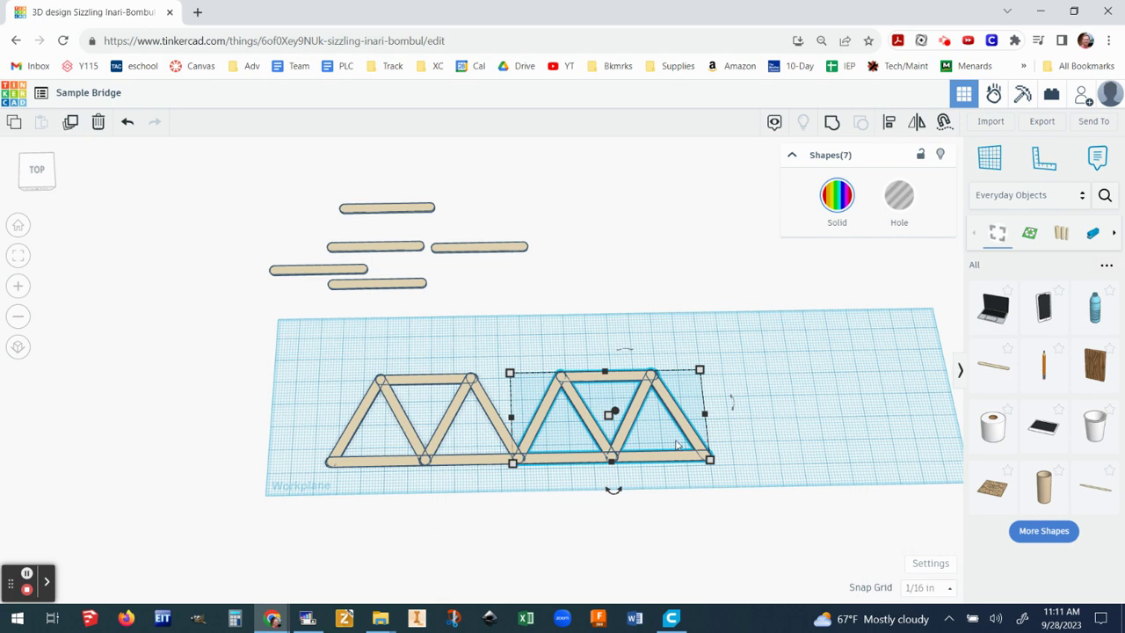
{"action": "scroll", "coordinate": [680, 453], "scroll_direction": "down", "scroll_amount": 1}
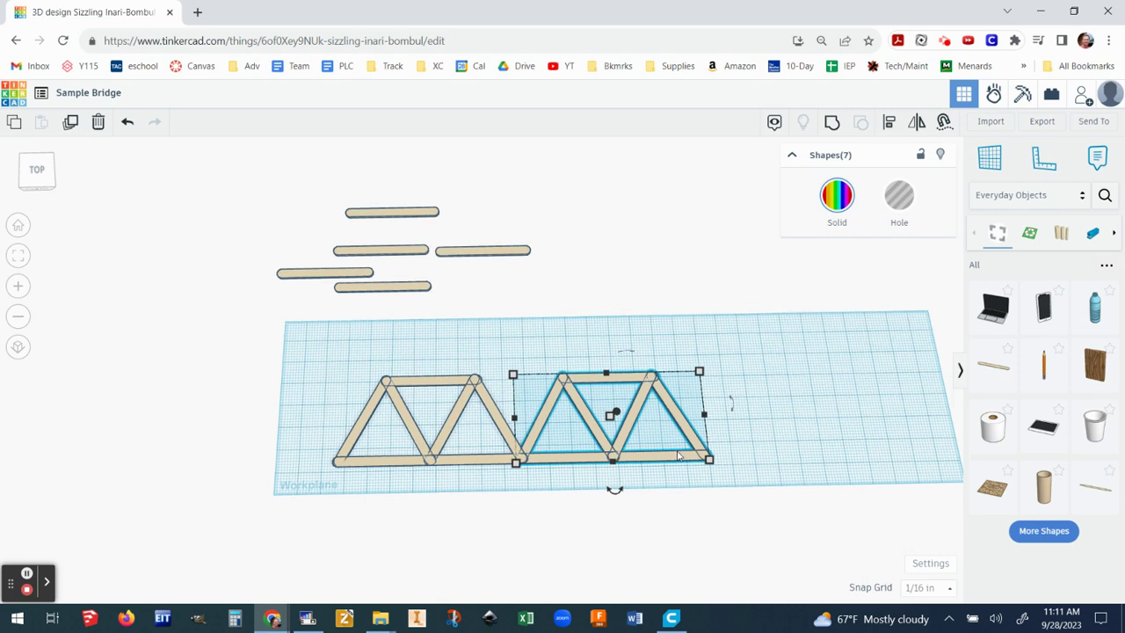
{"action": "left_click", "coordinate": [71, 123]}
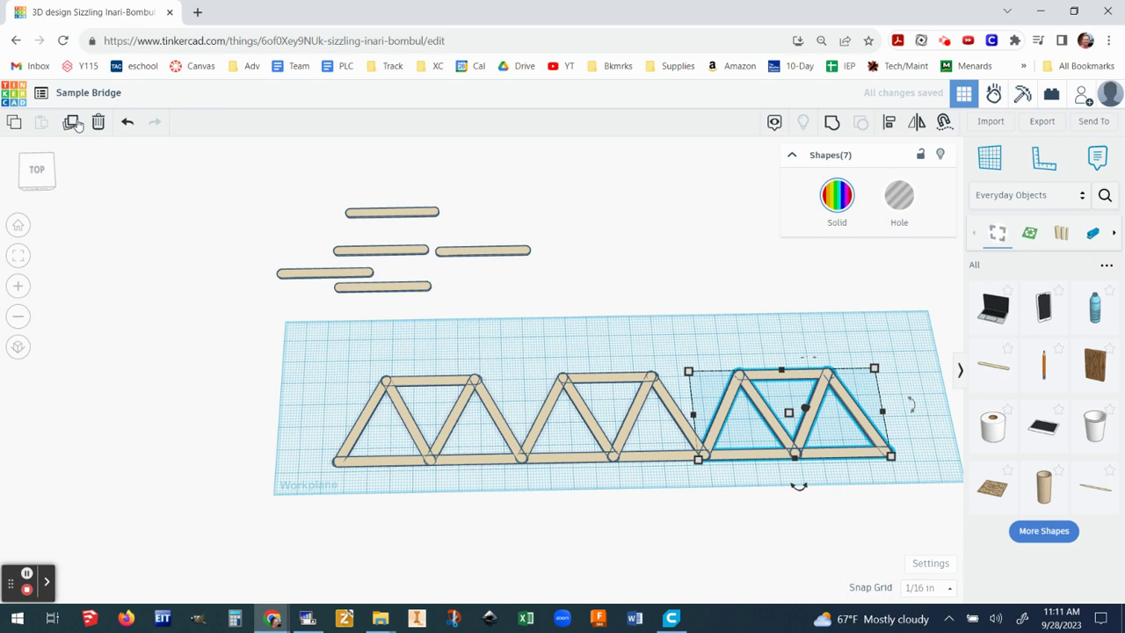
{"action": "scroll", "coordinate": [479, 400], "scroll_direction": "down", "scroll_amount": 1}
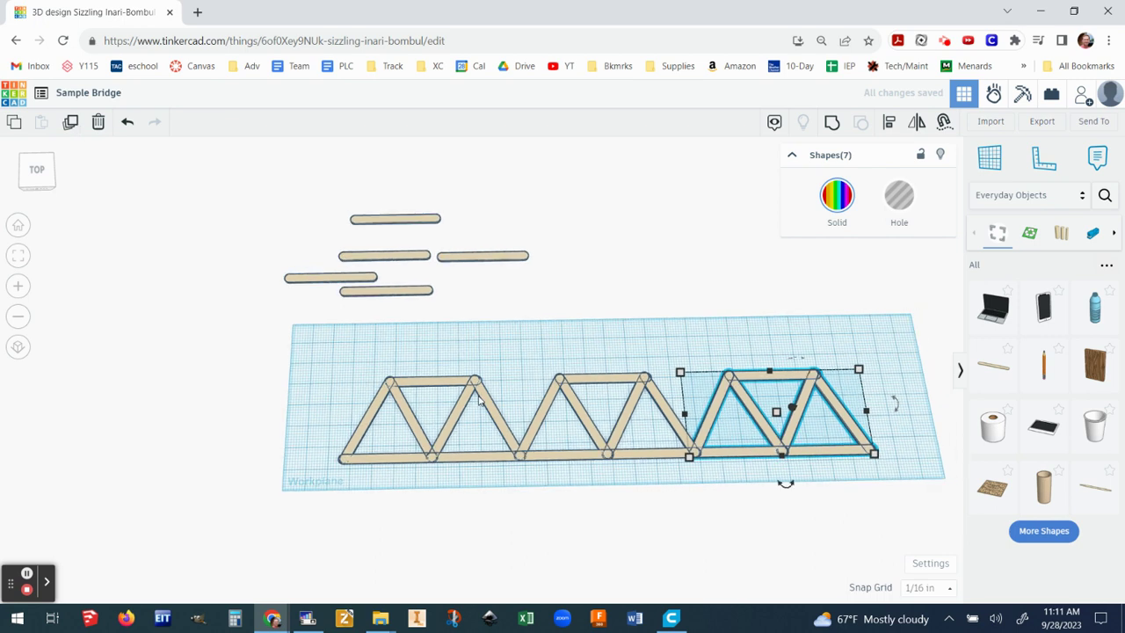
{"action": "scroll", "coordinate": [479, 400], "scroll_direction": "down", "scroll_amount": 1}
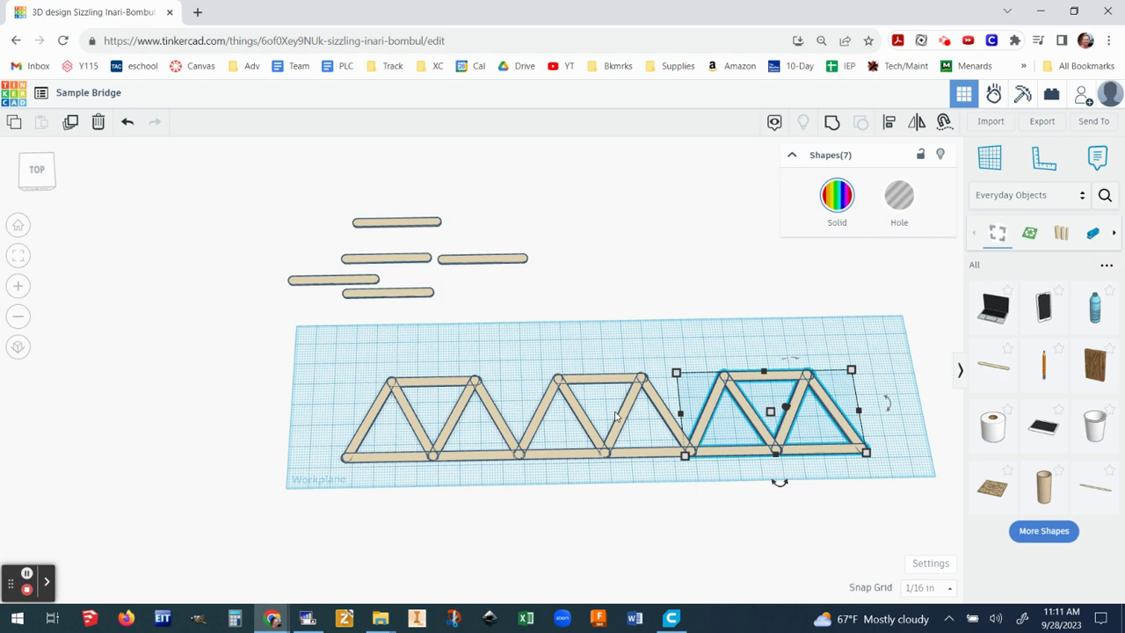
{"action": "left_click", "coordinate": [581, 475]}
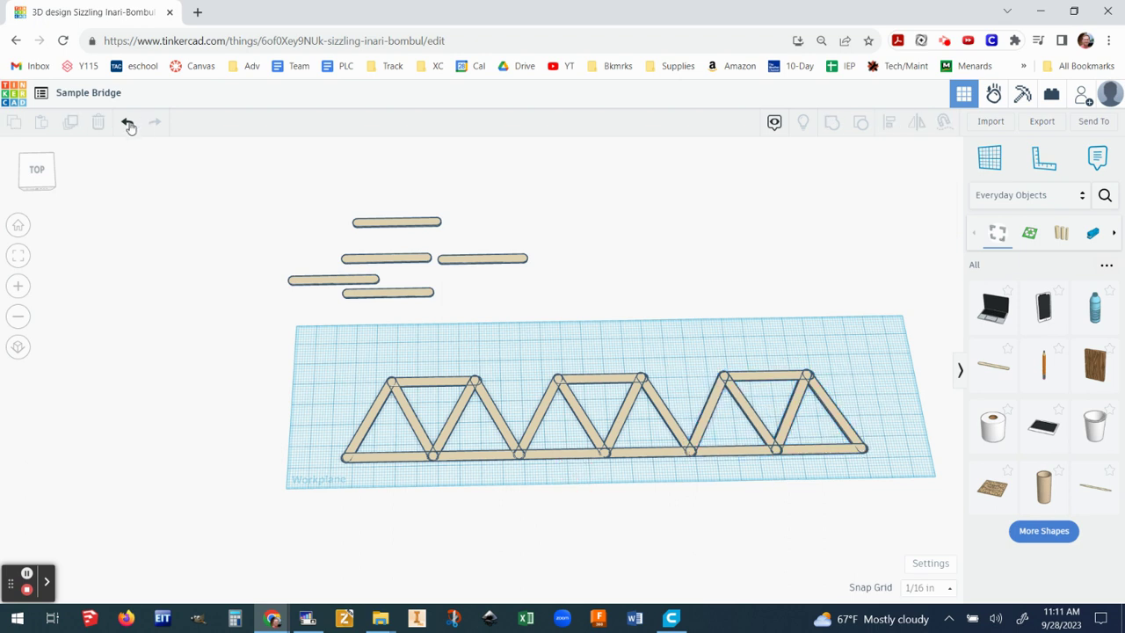
Step: Copy the last section's three-stick triangle and move it right to close the truss end
{"action": "left_click", "coordinate": [800, 405]}
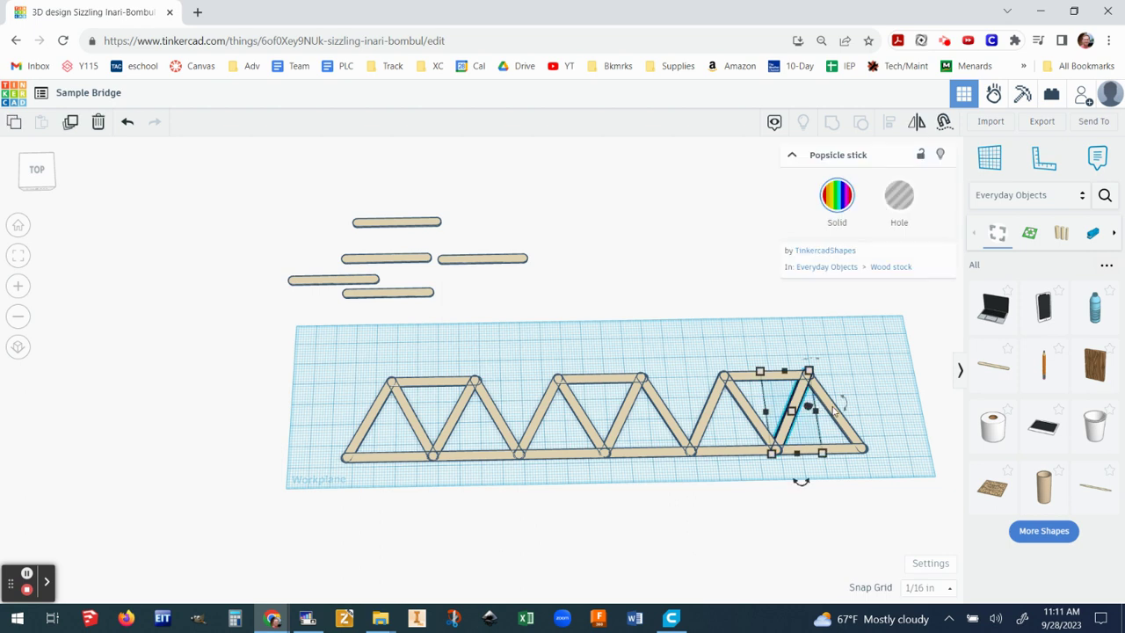
{"action": "left_click", "coordinate": [849, 431], "text": "shift"}
{"action": "left_click", "coordinate": [840, 452], "text": "shift"}
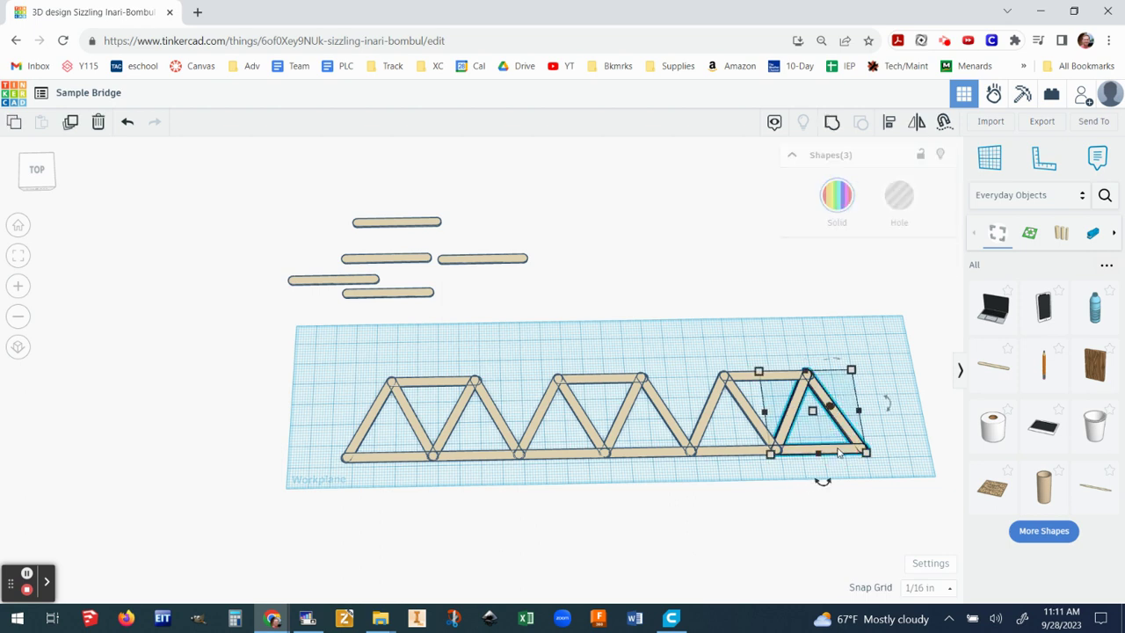
{"action": "left_click", "coordinate": [70, 123]}
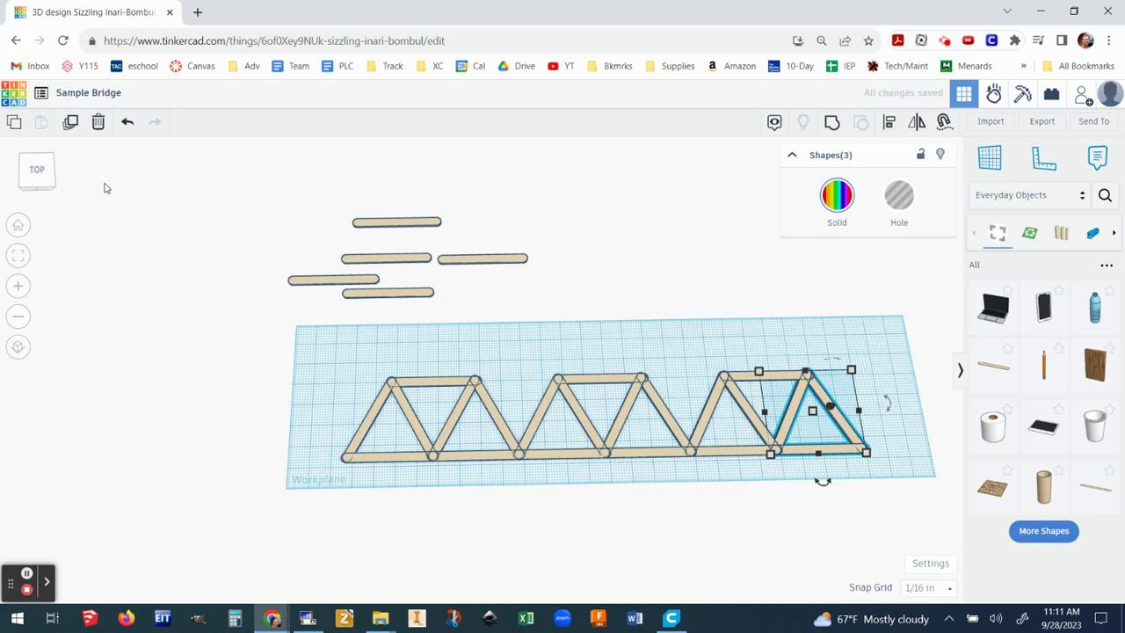
{"action": "key", "text": "Right"}
{"action": "key", "text": "Right"}
{"action": "key", "text": "Right"}
{"action": "key", "text": "Right"}
{"action": "key", "text": "Right"}
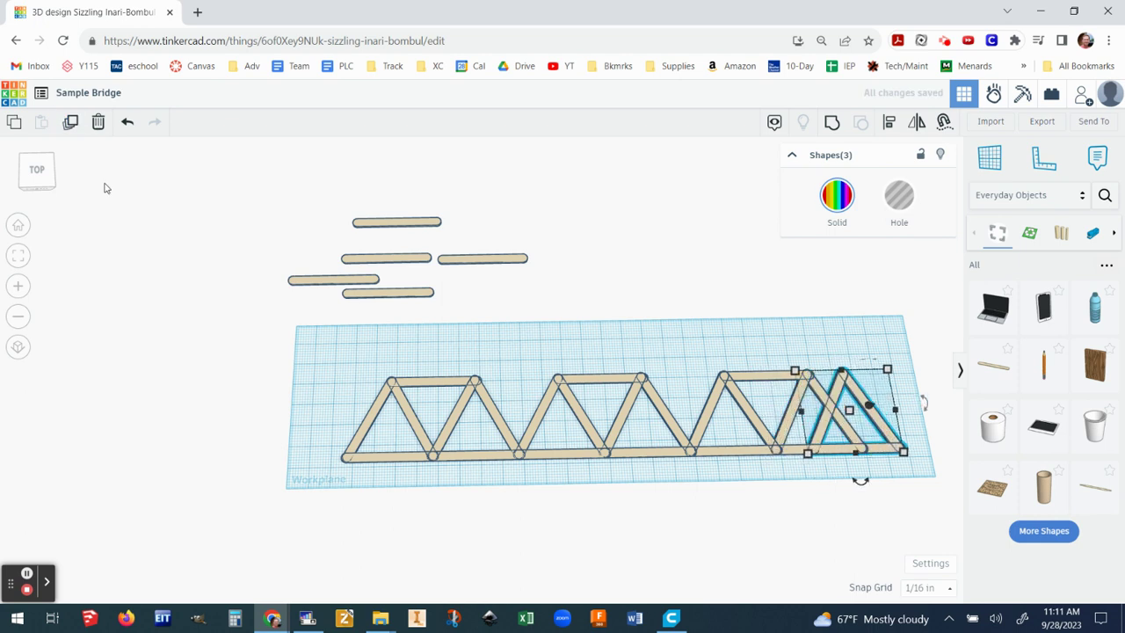
{"action": "key", "text": "Right"}
{"action": "key", "text": "Right"}
{"action": "key", "text": "Right"}
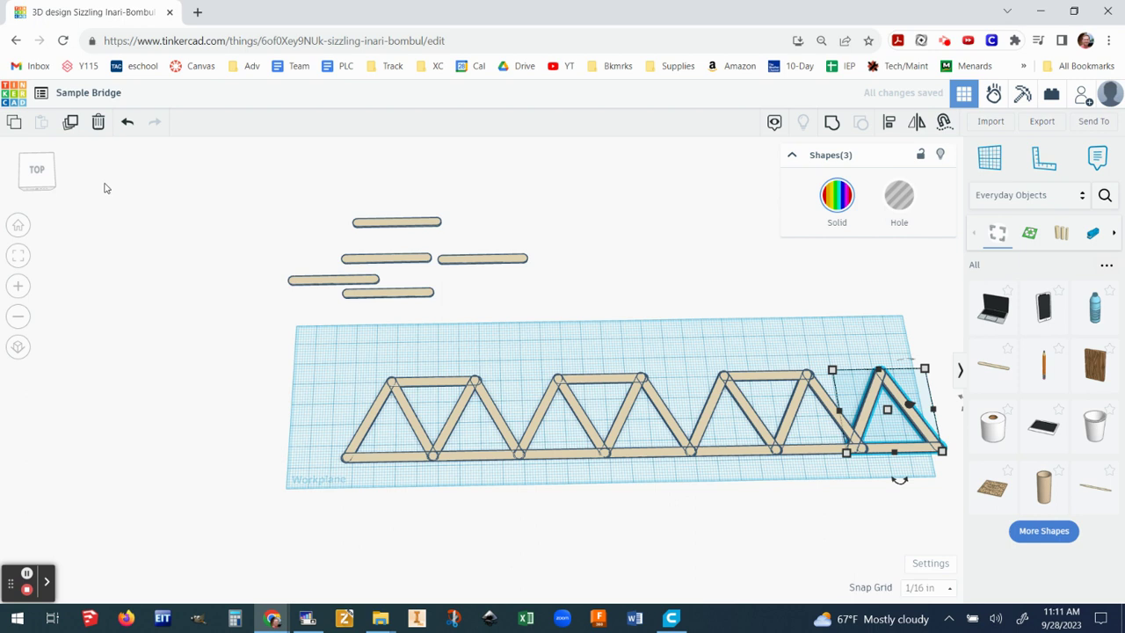
{"action": "key", "text": "Right"}
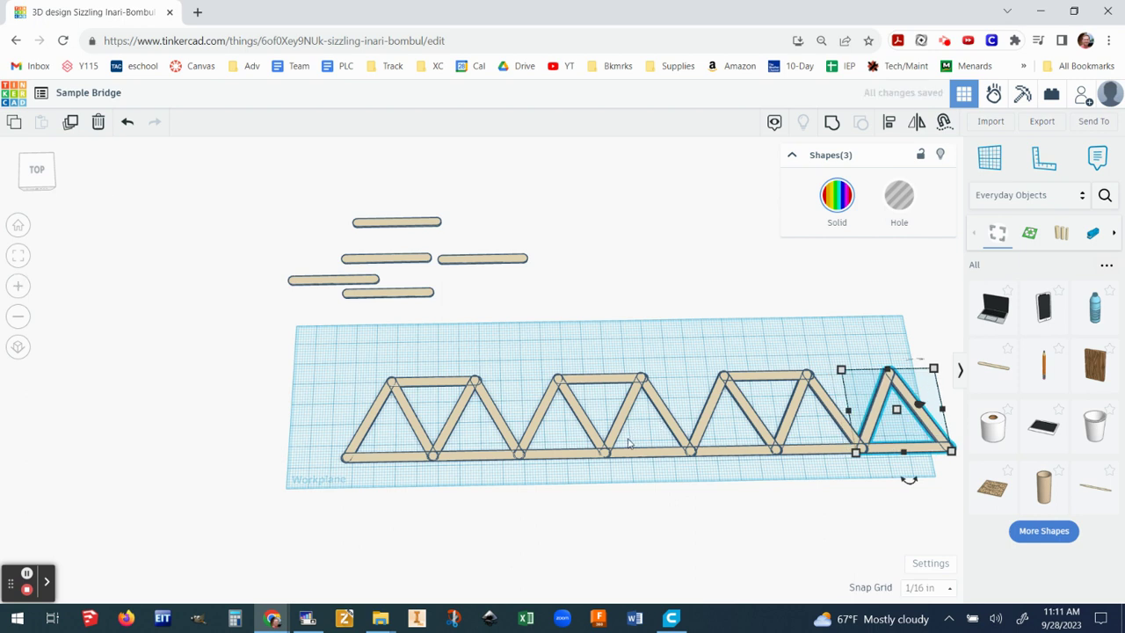
{"action": "left_click", "coordinate": [737, 480]}
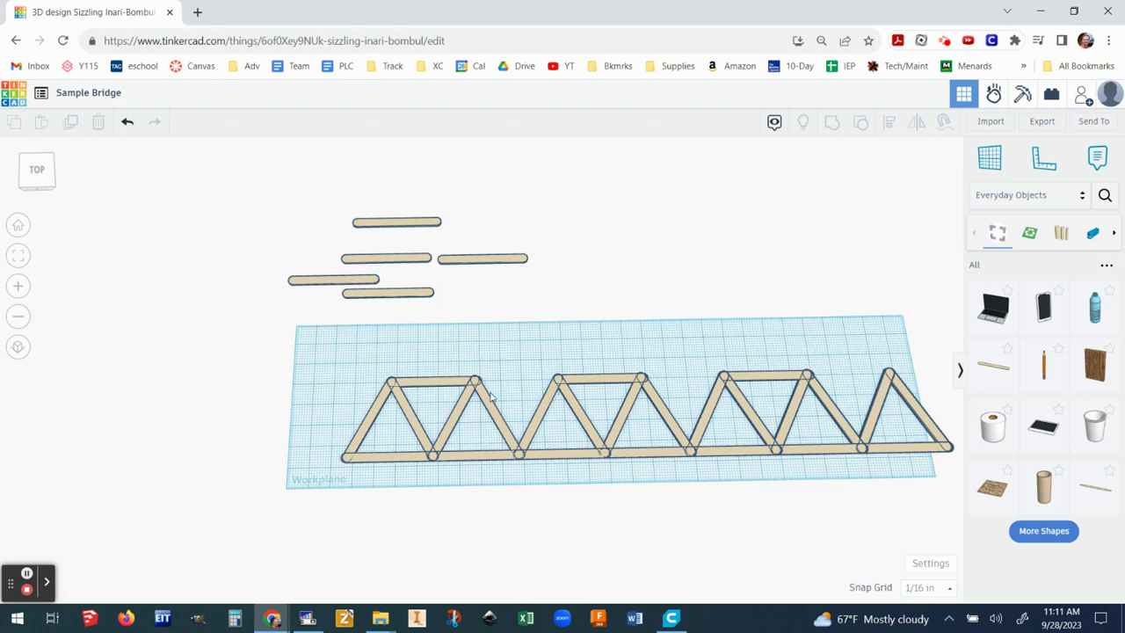
{"action": "left_click", "coordinate": [423, 383]}
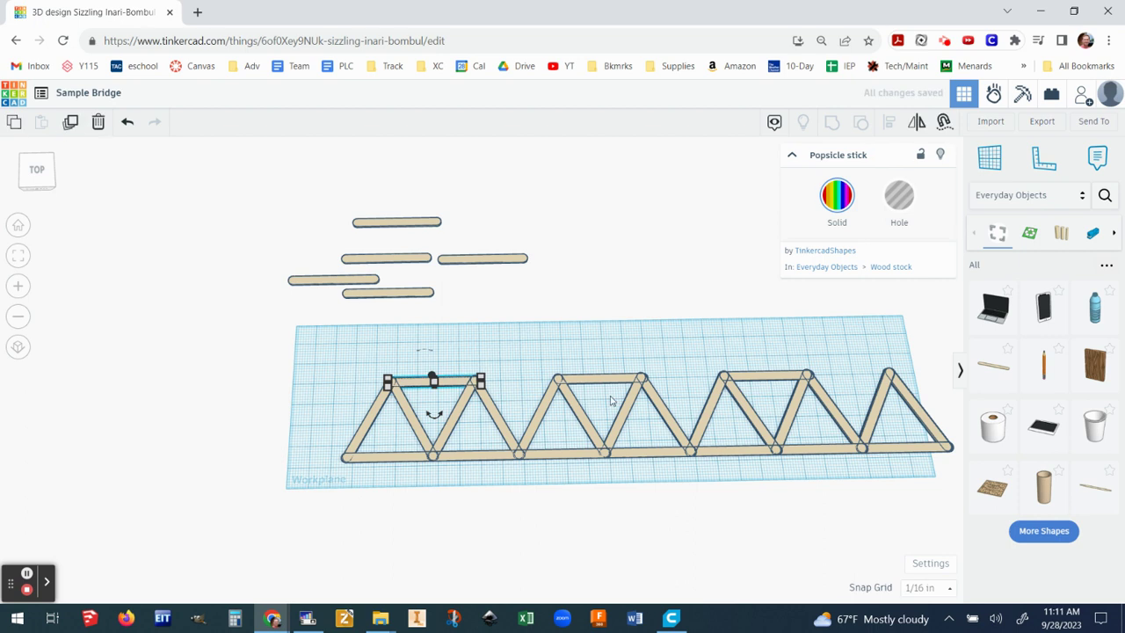
Step: Slide the copied stick right and set it onto the truss's top chord
{"action": "key", "text": "Right"}
{"action": "key", "text": "Right"}
{"action": "key", "text": "Right"}
{"action": "key", "text": "Right"}
{"action": "key", "text": "Right"}
{"action": "key", "text": "Right"}
{"action": "key", "text": "Right"}
{"action": "key", "text": "Right"}
{"action": "key", "text": "Right"}
{"action": "key", "text": "Right"}
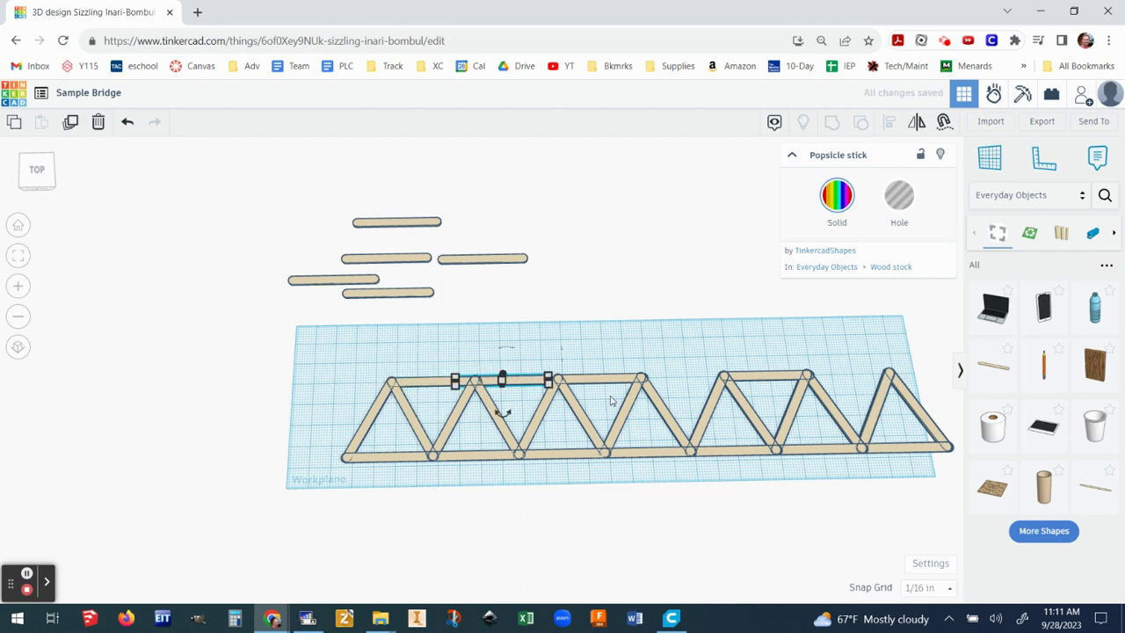
{"action": "key", "text": "Right"}
{"action": "key", "text": "Right"}
{"action": "key", "text": "Right"}
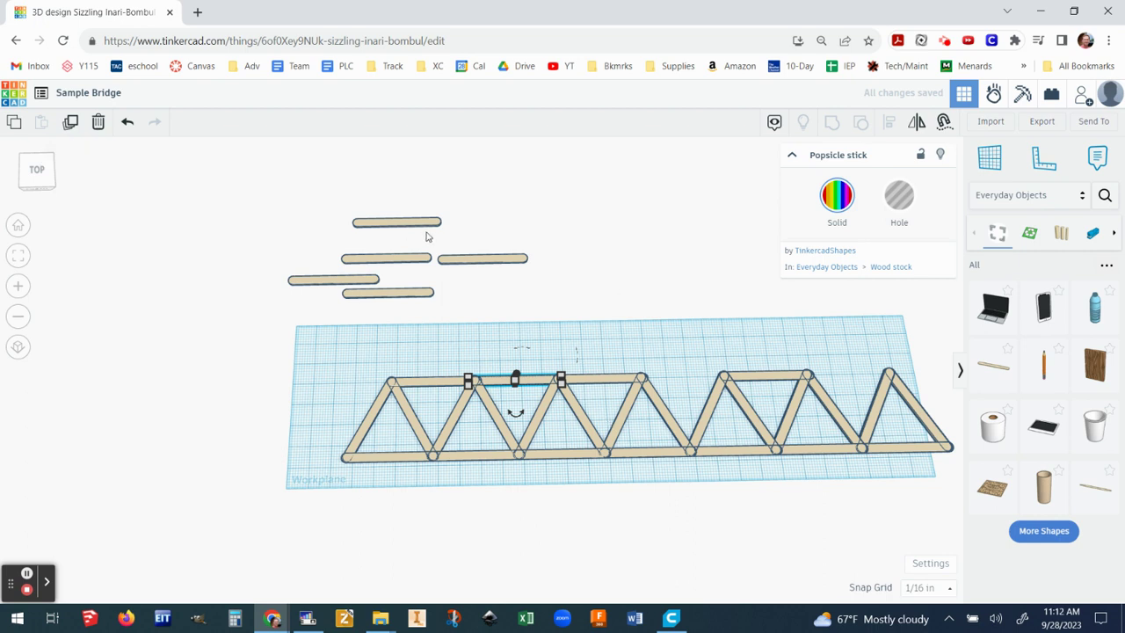
{"action": "left_click_drag", "start_coordinate": [483, 260], "coordinate": [682, 378]}
Step: Drag a loose stick onto the top chord's right end so the chord spans the truss
{"action": "left_click_drag", "start_coordinate": [413, 219], "coordinate": [870, 373]}
{"action": "left_click_drag", "start_coordinate": [411, 219], "coordinate": [794, 322]}
{"action": "left_click", "coordinate": [816, 222]}
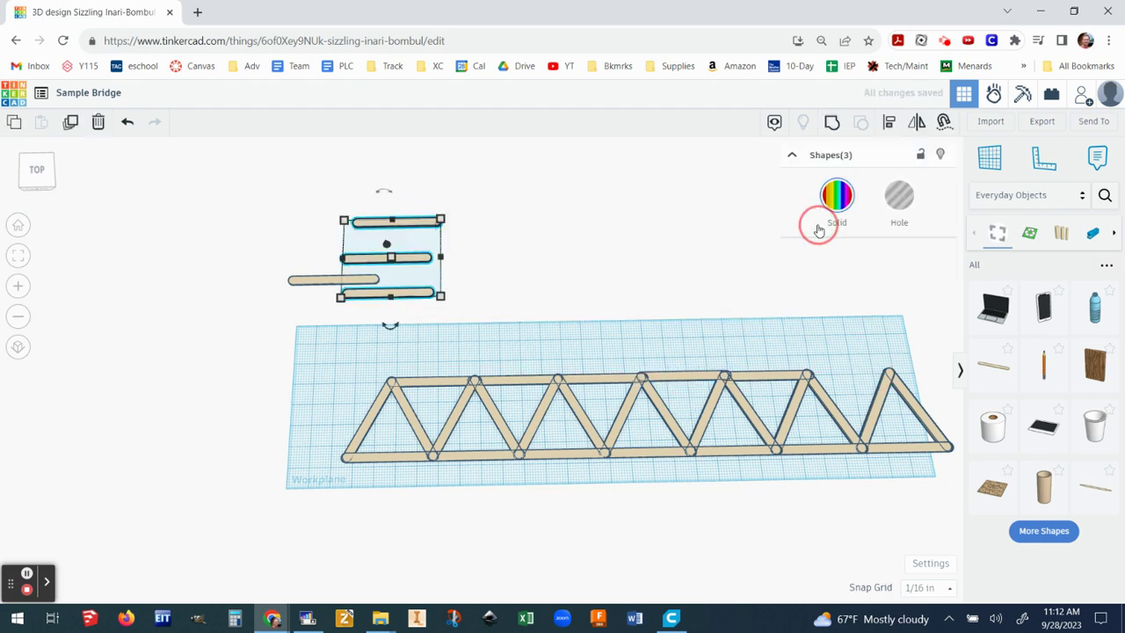
{"action": "left_click", "coordinate": [690, 213]}
{"action": "left_click_drag", "start_coordinate": [392, 225], "coordinate": [840, 376]}
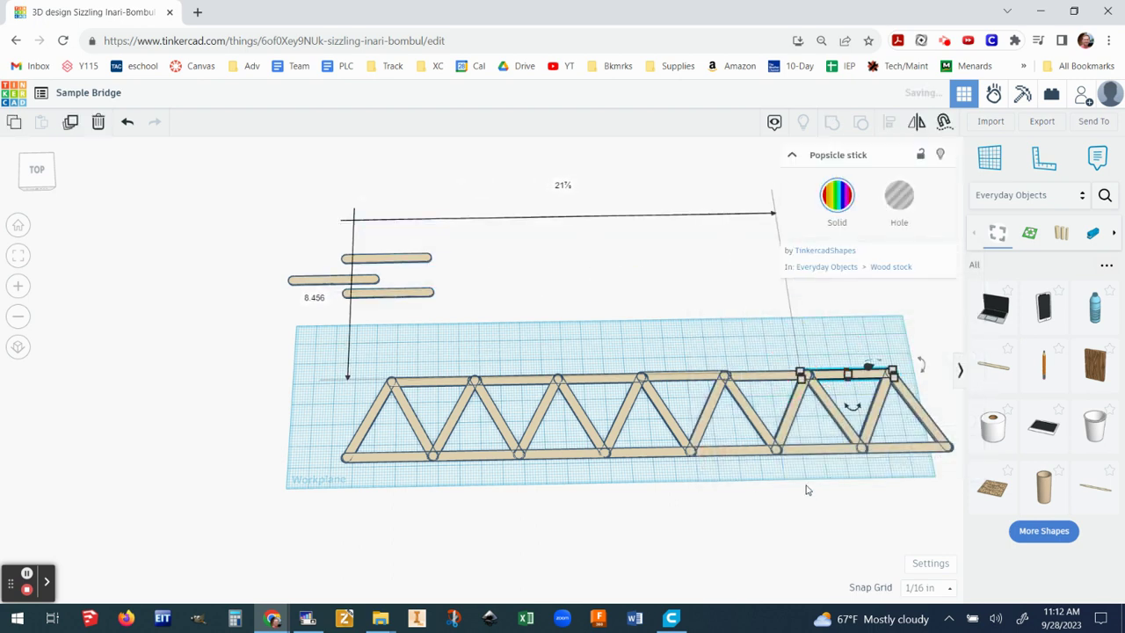
{"action": "left_click", "coordinate": [807, 489]}
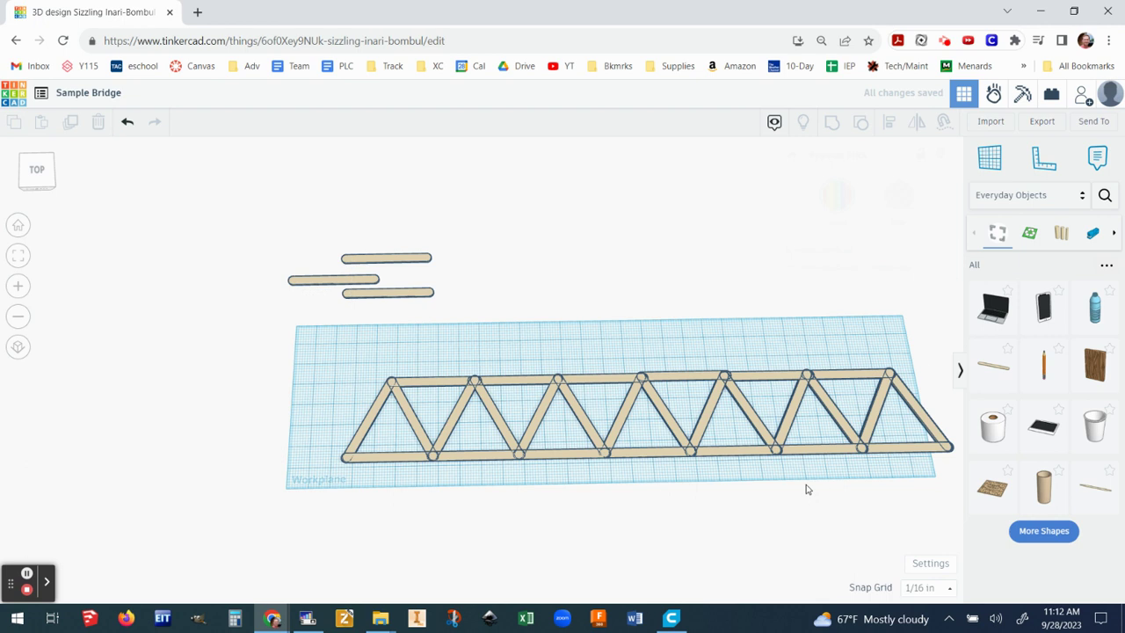
Step: Shift the whole truss slightly left, undoing an accidental height change
{"action": "left_click_drag", "start_coordinate": [332, 354], "coordinate": [951, 493]}
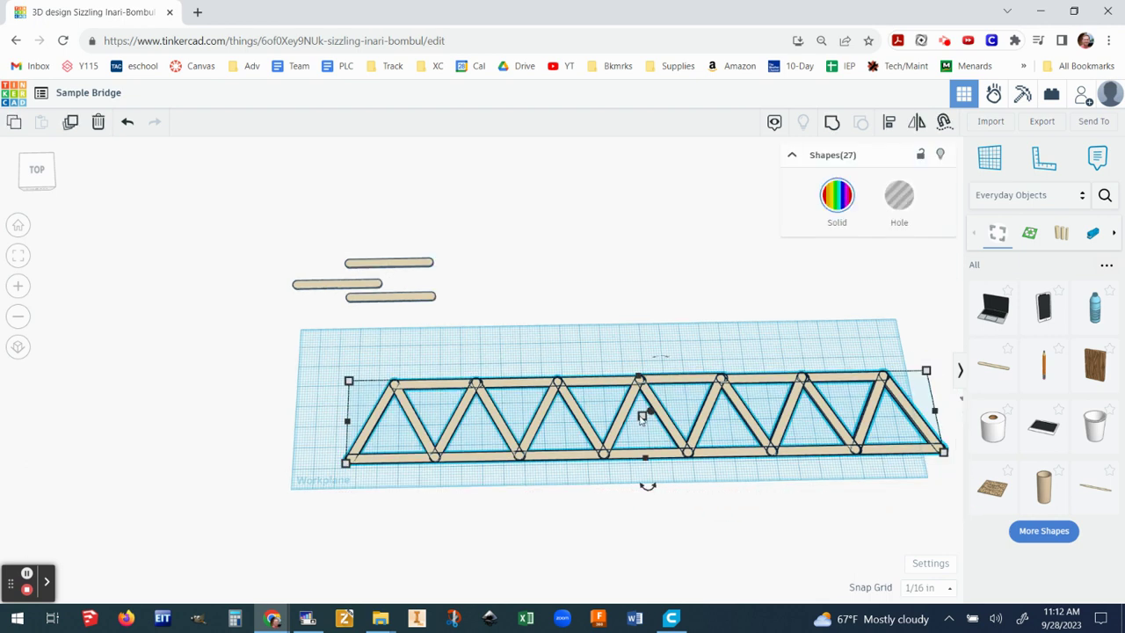
{"action": "left_click_drag", "start_coordinate": [643, 419], "coordinate": [642, 414]}
{"action": "left_click", "coordinate": [128, 121]}
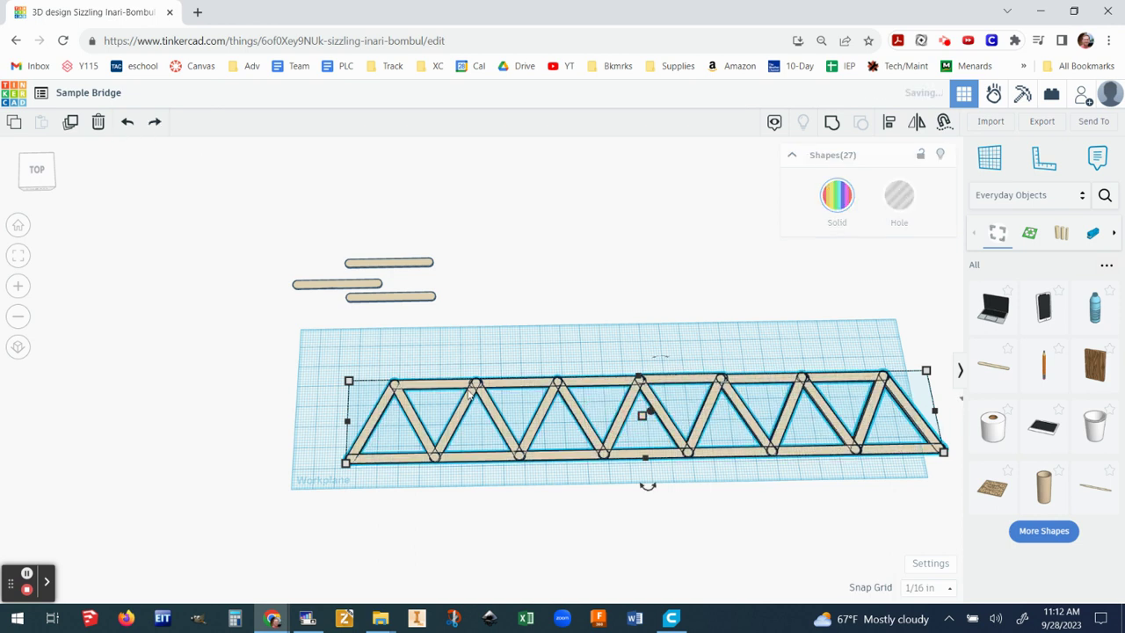
{"action": "left_click", "coordinate": [545, 405]}
{"action": "left_click_drag", "start_coordinate": [525, 408], "coordinate": [515, 414]}
Step: Orbit to an angled view and reselect the entire truss
{"action": "right_click_drag", "start_coordinate": [503, 540], "coordinate": [455, 505]}
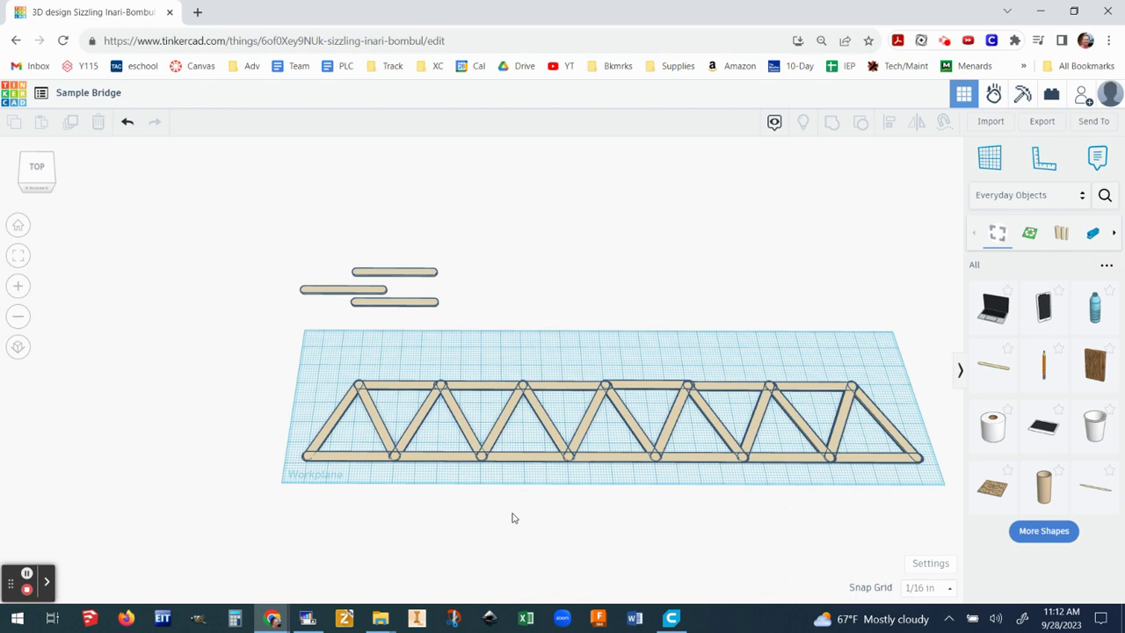
{"action": "right_click_drag", "start_coordinate": [512, 518], "coordinate": [620, 494]}
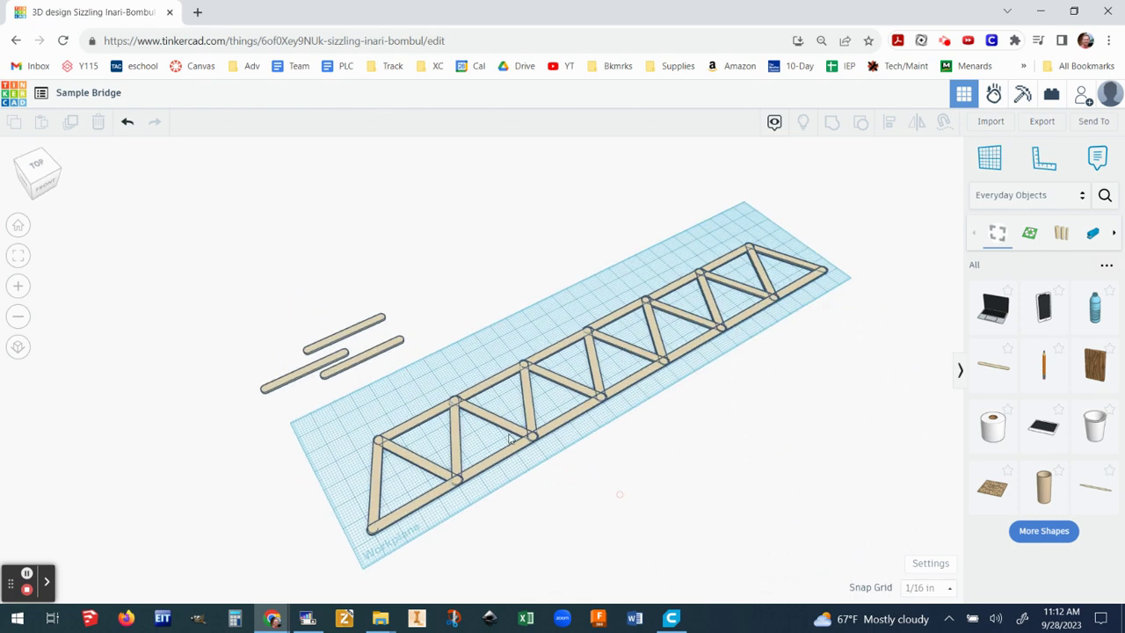
{"action": "left_click_drag", "start_coordinate": [367, 540], "coordinate": [890, 182]}
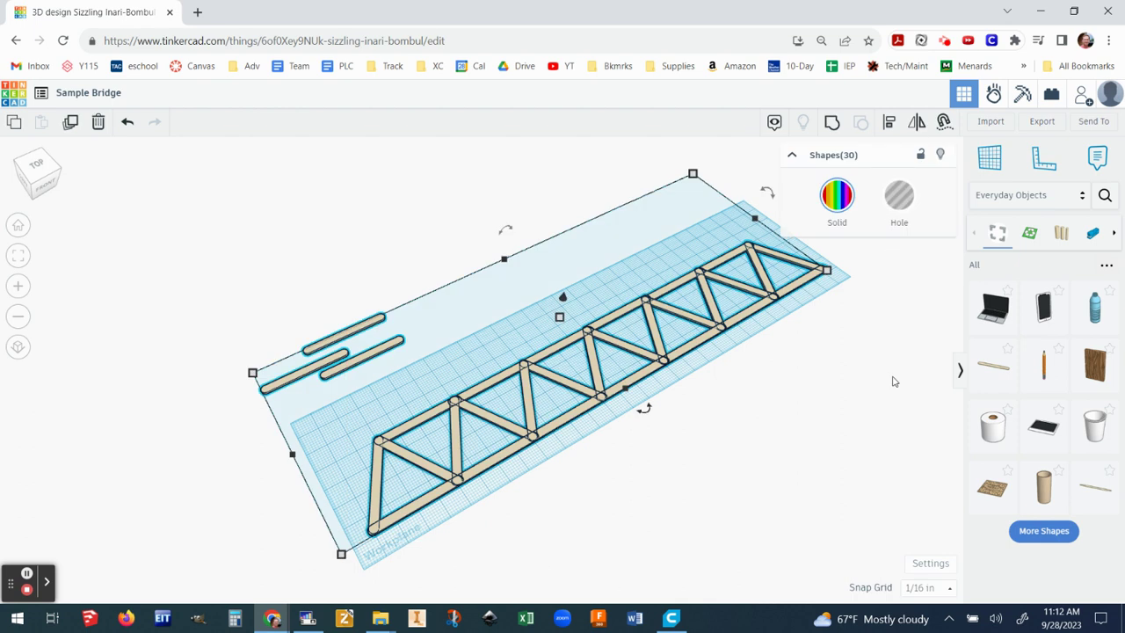
{"action": "left_click", "coordinate": [877, 448]}
{"action": "right_click_drag", "start_coordinate": [884, 445], "coordinate": [774, 490]}
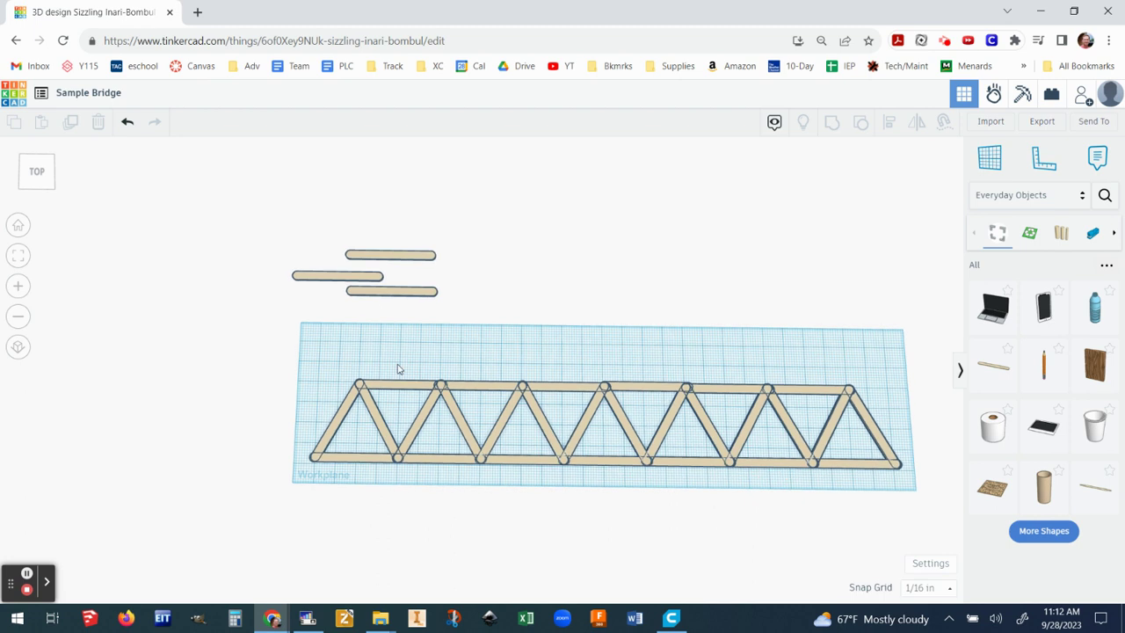
{"action": "left_click_drag", "start_coordinate": [299, 363], "coordinate": [917, 490]}
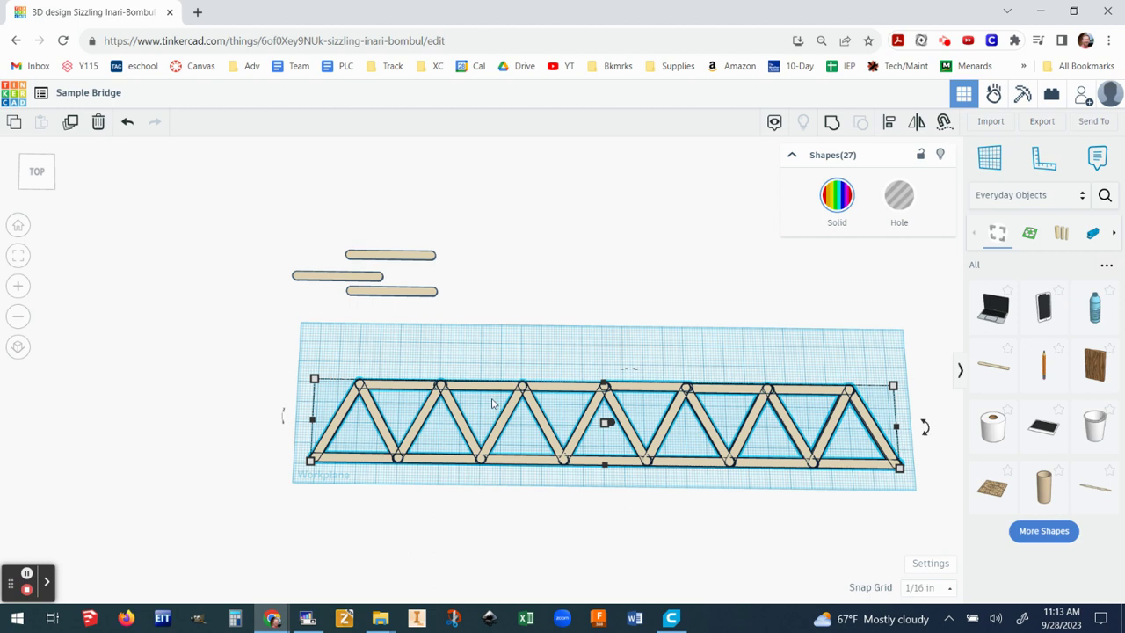
Step: Rotate the truss 90° about its long axis so it stands on its edge
{"action": "scroll", "coordinate": [842, 428], "scroll_direction": "up", "scroll_amount": 2}
{"action": "left_click_drag", "start_coordinate": [934, 428], "coordinate": [935, 431]}
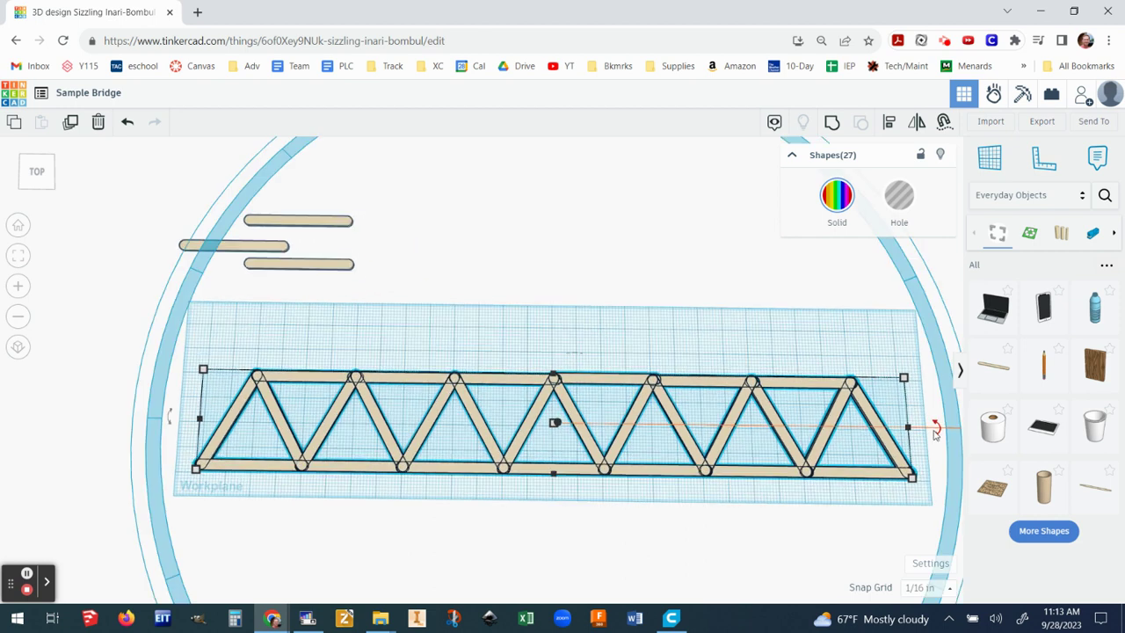
{"action": "mouse_move", "coordinate": [930, 438]}
{"action": "right_mouse_down"}
{"action": "mouse_move", "coordinate": [880, 477]}
{"action": "mouse_move", "coordinate": [901, 457]}
{"action": "right_mouse_up"}
{"action": "left_click_drag", "start_coordinate": [840, 278], "coordinate": [869, 338]}
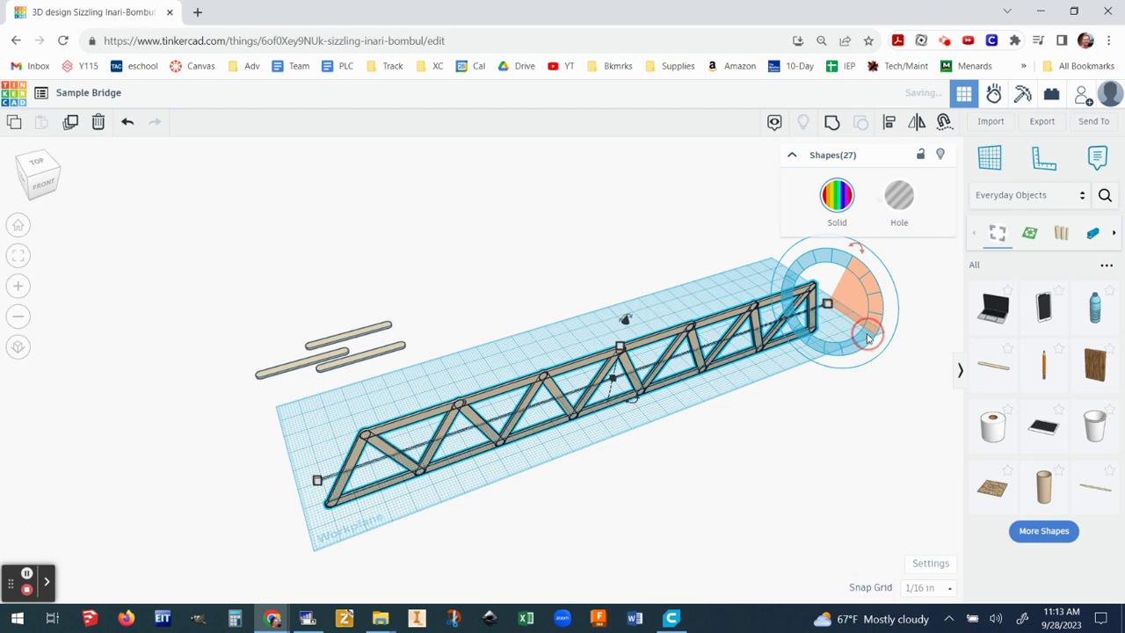
Step: Lift the upright truss above the workplane with the lift cone and Ctrl+Up
{"action": "right_click_drag", "start_coordinate": [869, 339], "coordinate": [557, 467]}
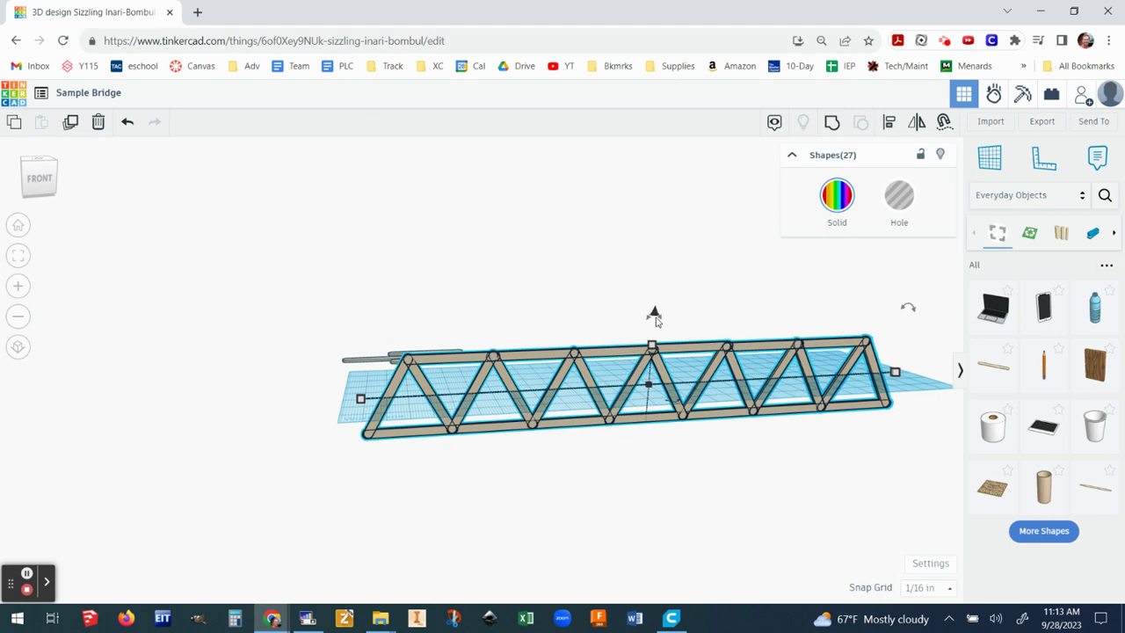
{"action": "left_click_drag", "start_coordinate": [655, 312], "coordinate": [658, 282]}
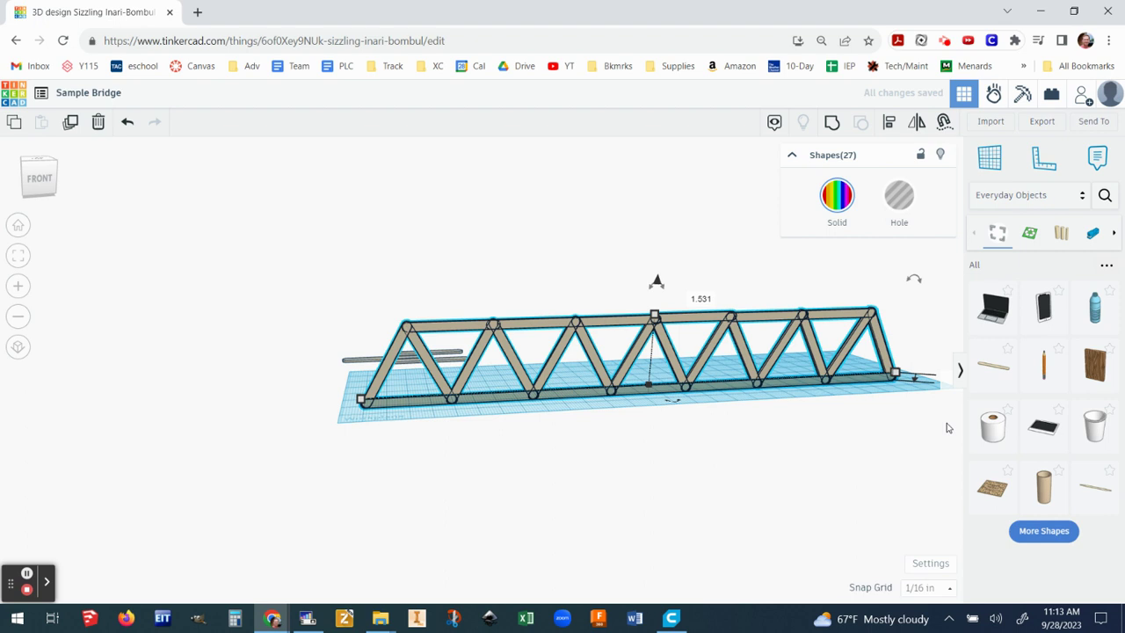
{"action": "key", "text": "ctrl+Up"}
{"action": "key", "text": "ctrl+Up"}
{"action": "key", "text": "ctrl+Up"}
{"action": "key", "text": "ctrl+Up"}
{"action": "key", "text": "ctrl+Up"}
{"action": "key", "text": "ctrl+Up"}
{"action": "key", "text": "ctrl+Up"}
{"action": "right_click_drag", "start_coordinate": [881, 459], "coordinate": [677, 551]}
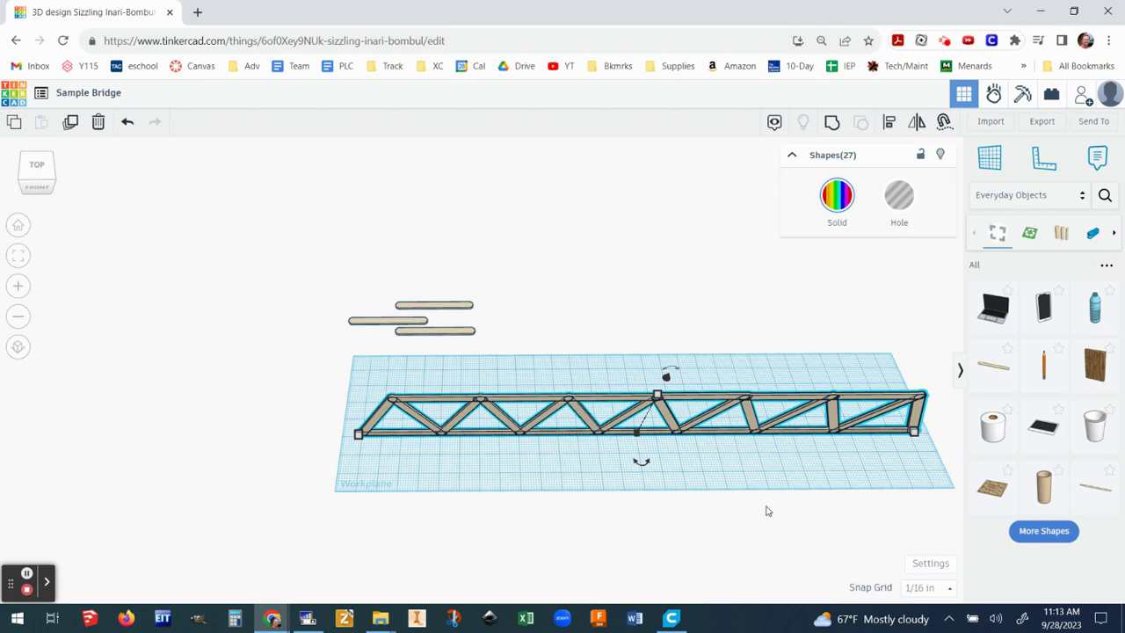
Step: Slide the upright truss toward the front of the workplane and deselect it
{"action": "key", "text": "Down"}
{"action": "key", "text": "Down"}
{"action": "key", "text": "Down"}
{"action": "key", "text": "Down"}
{"action": "key", "text": "Down"}
{"action": "key", "text": "Down"}
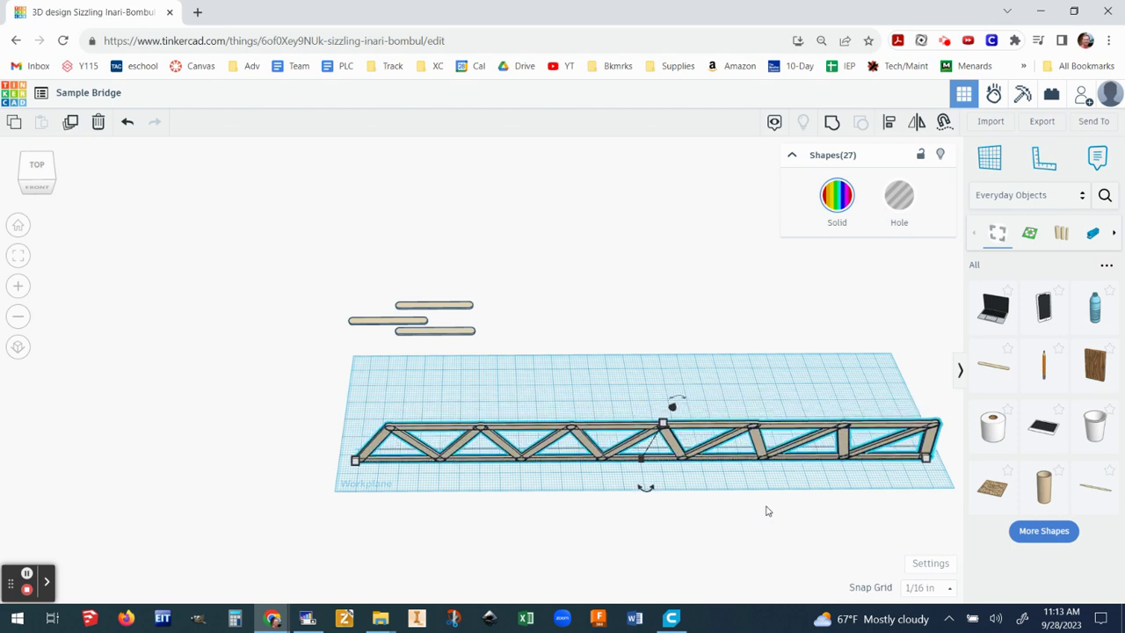
{"action": "key", "text": "Down"}
{"action": "key", "text": "Down"}
{"action": "key", "text": "Down"}
{"action": "key", "text": "Down"}
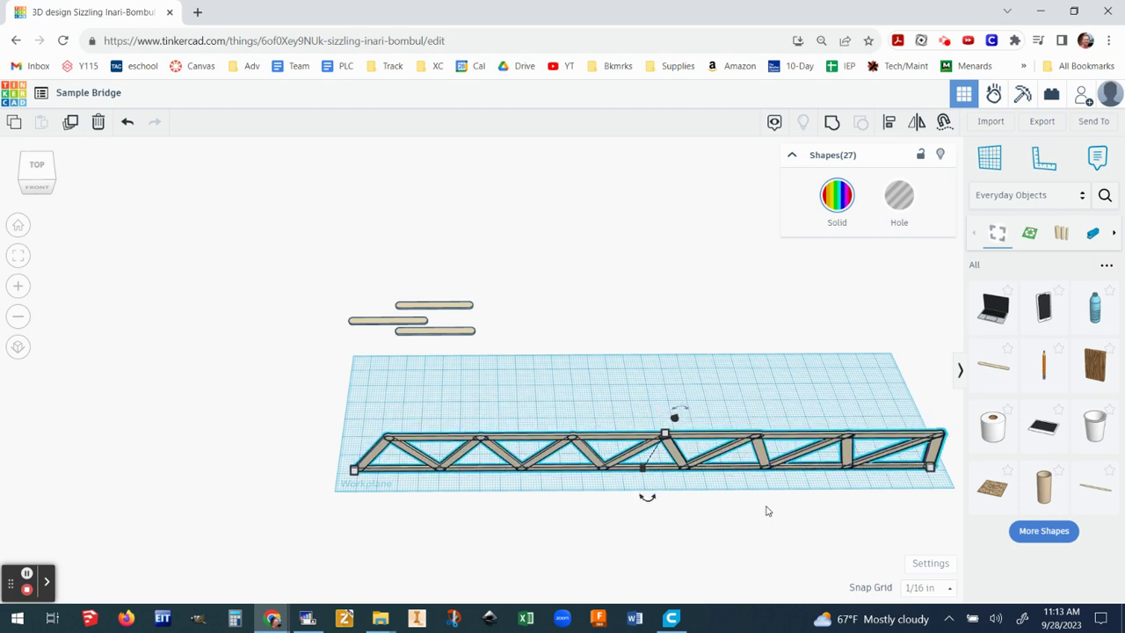
{"action": "left_click", "coordinate": [546, 399]}
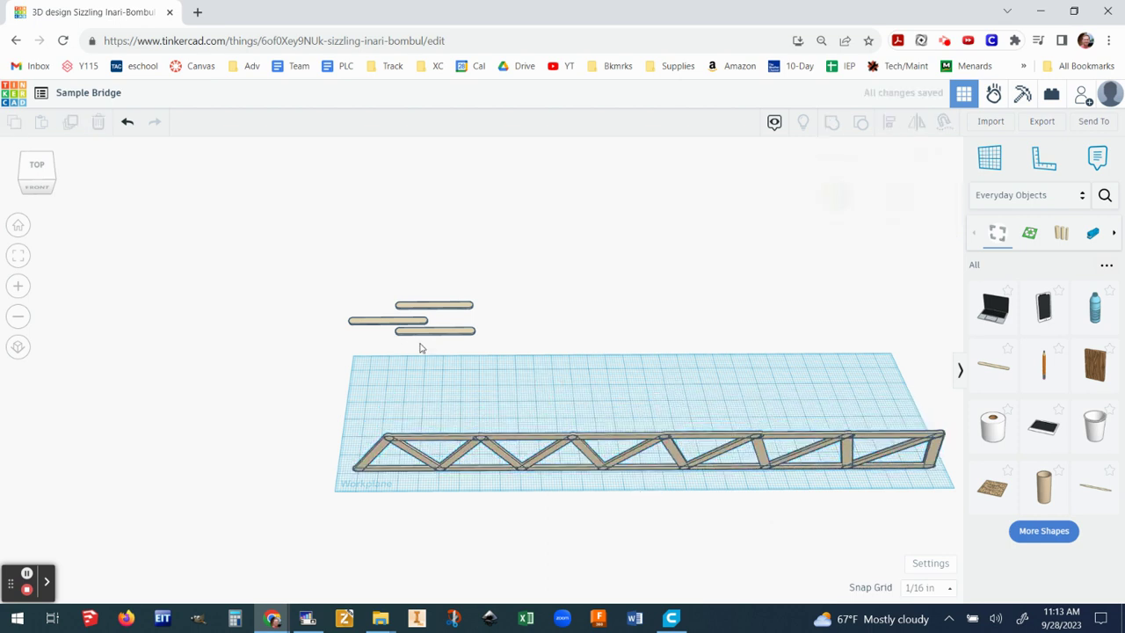
Step: Move a loose stick to the front-left and turn it 90° to lie crosswise
{"action": "left_click_drag", "start_coordinate": [368, 320], "coordinate": [285, 428]}
{"action": "right_click_drag", "start_coordinate": [381, 428], "coordinate": [559, 465]}
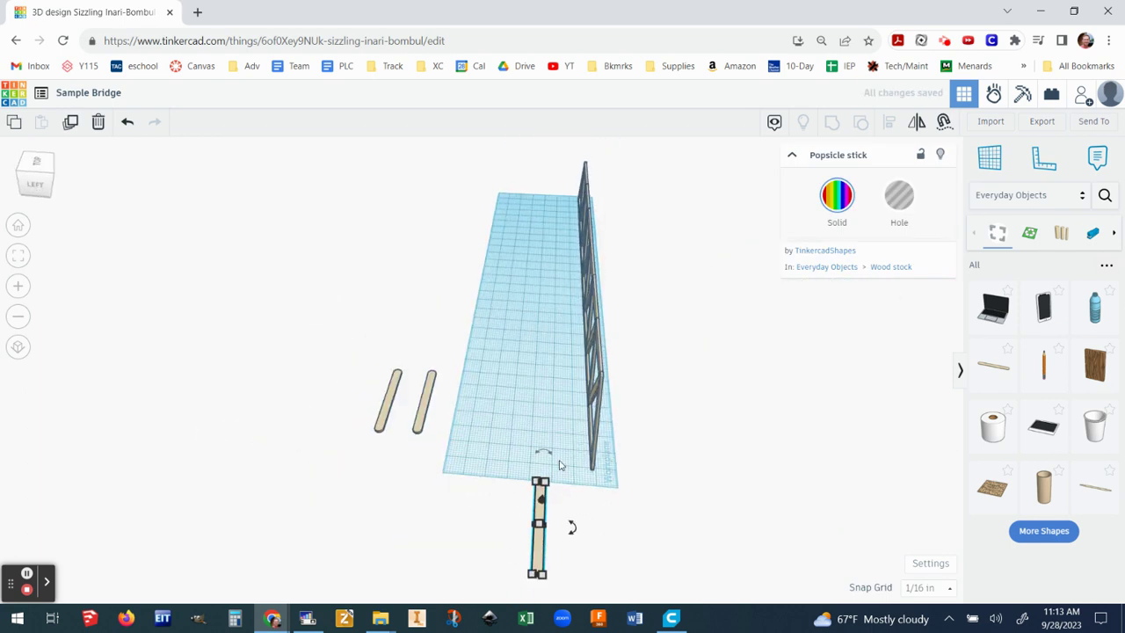
{"action": "left_click_drag", "start_coordinate": [547, 452], "coordinate": [614, 484]}
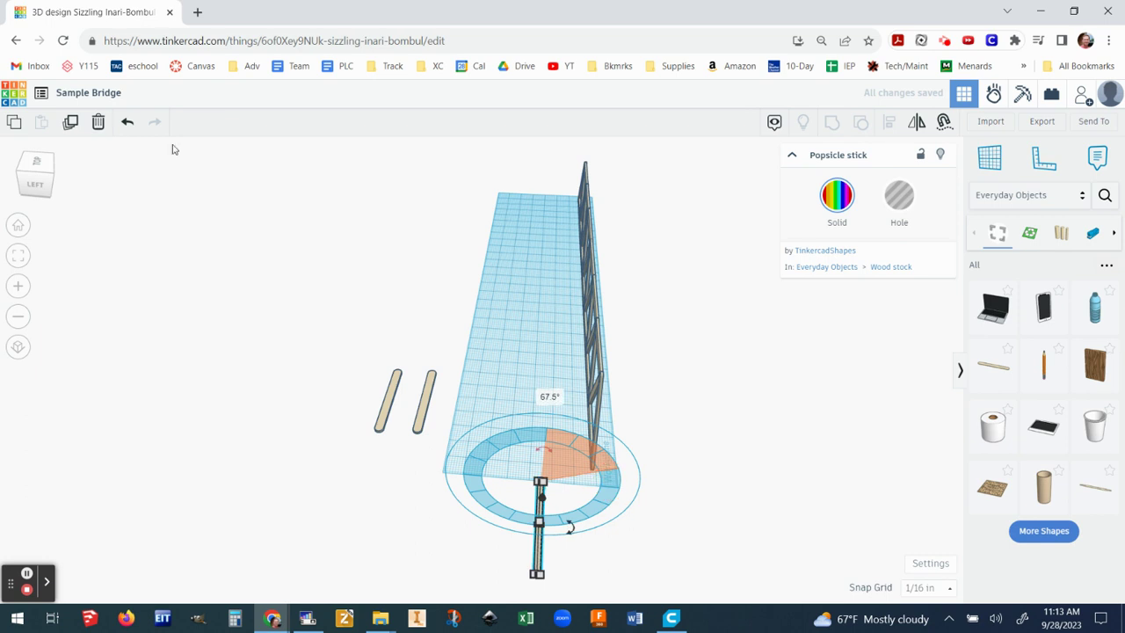
{"action": "key", "text": "ctrl+z"}
{"action": "scroll", "coordinate": [557, 536], "scroll_direction": "up", "scroll_amount": 1}
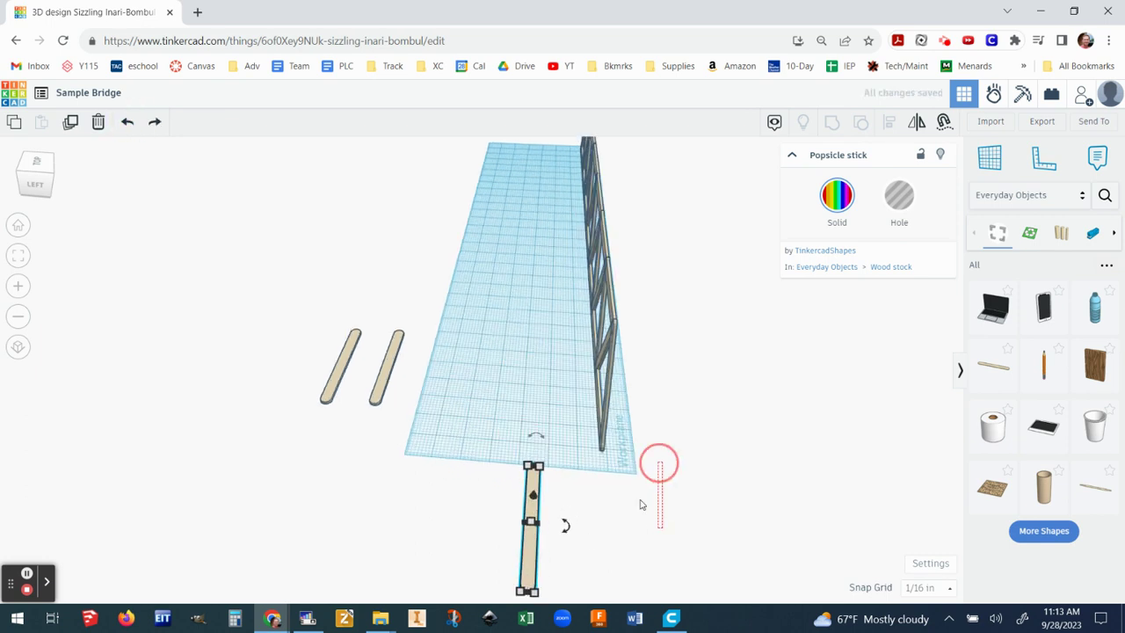
{"action": "left_click", "coordinate": [542, 493]}
{"action": "left_click", "coordinate": [534, 499]}
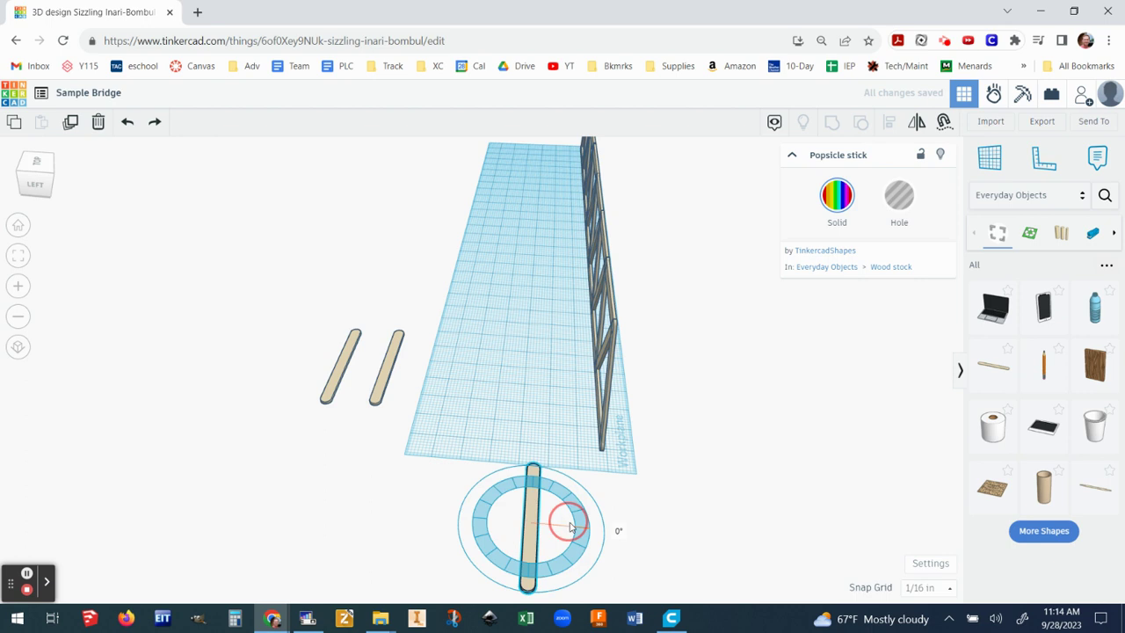
{"action": "left_click_drag", "start_coordinate": [573, 519], "coordinate": [573, 562]}
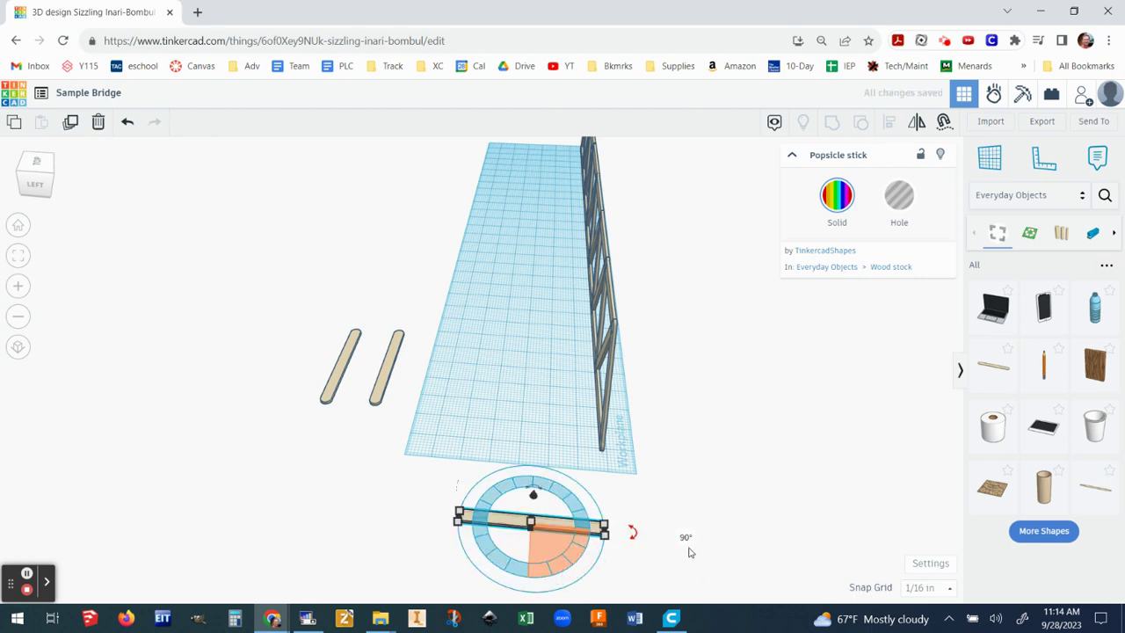
Step: Move the crosswise stick beside the truss's left end
{"action": "scroll", "coordinate": [690, 552], "scroll_direction": "up", "scroll_amount": 1}
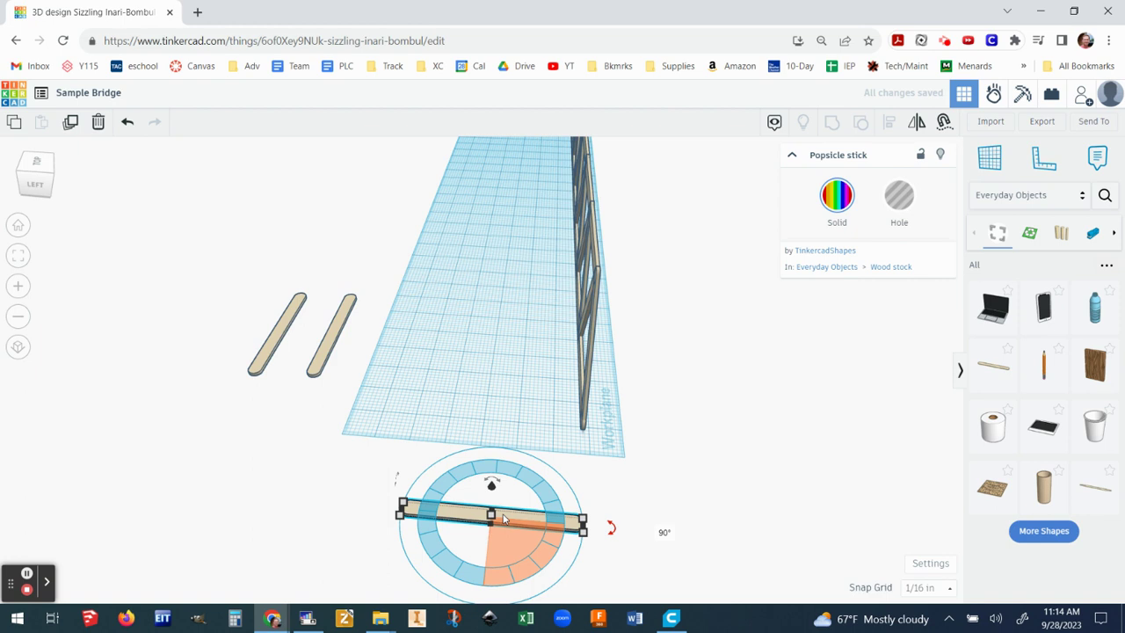
{"action": "left_click_drag", "start_coordinate": [466, 512], "coordinate": [470, 476]}
{"action": "right_click_drag", "start_coordinate": [731, 539], "coordinate": [627, 579]}
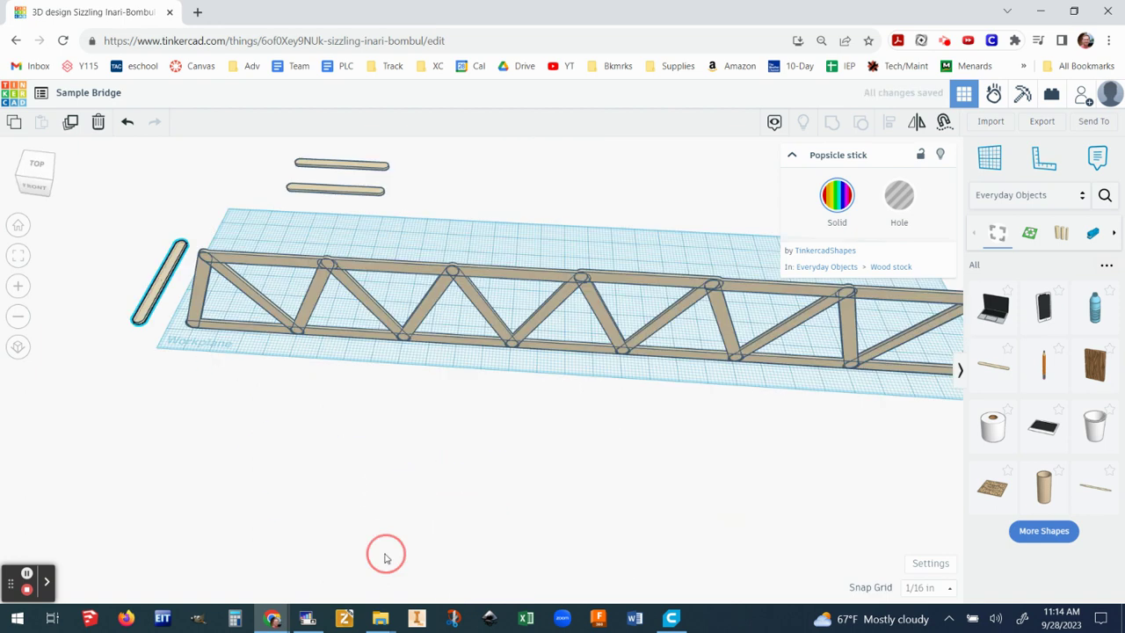
{"action": "right_click_drag", "start_coordinate": [385, 556], "coordinate": [498, 538]}
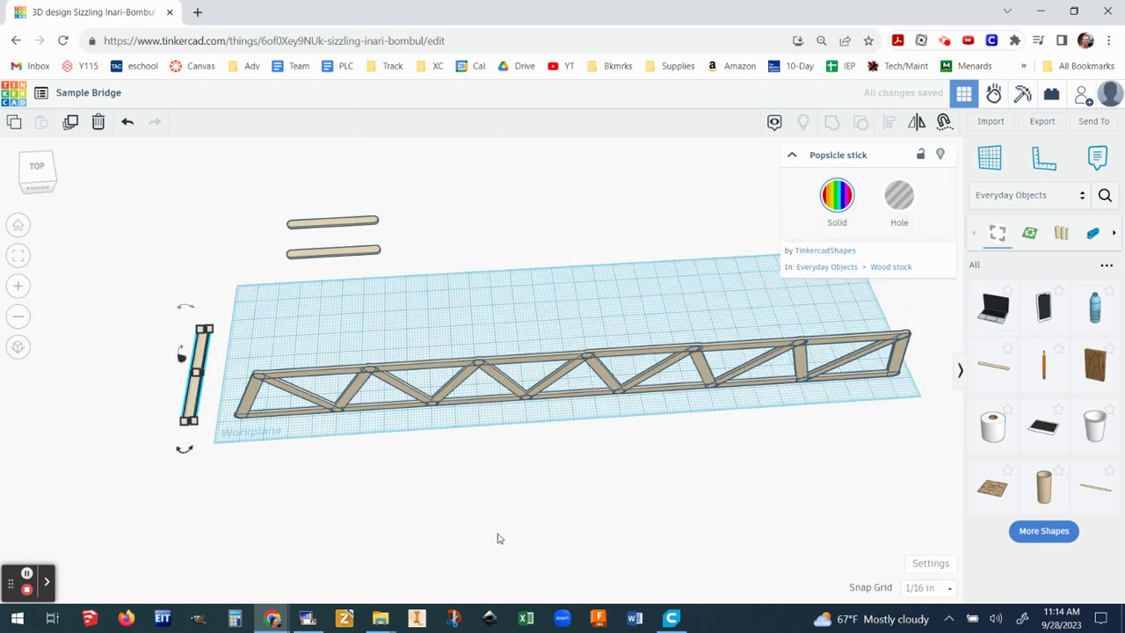
Step: Select the whole truss and orbit to a side view of it
{"action": "scroll", "coordinate": [528, 541], "scroll_direction": "down", "scroll_amount": 2}
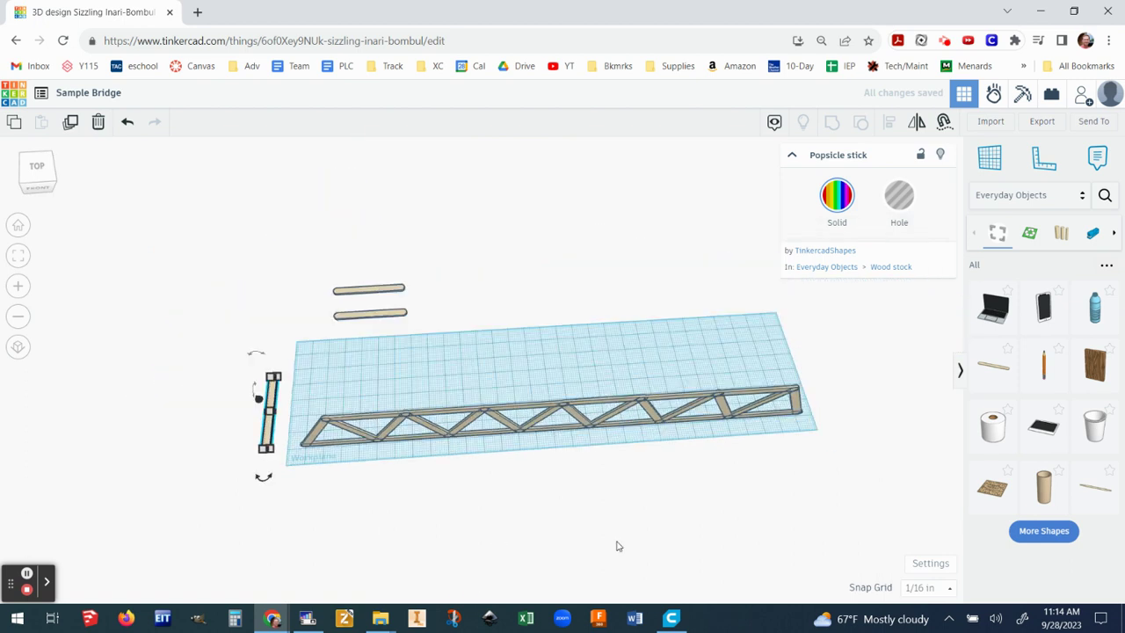
{"action": "right_click_drag", "start_coordinate": [617, 546], "coordinate": [563, 518]}
{"action": "left_click", "coordinate": [293, 400]}
{"action": "left_click_drag", "start_coordinate": [294, 400], "coordinate": [829, 470]}
{"action": "right_click_drag", "start_coordinate": [517, 527], "coordinate": [679, 495]}
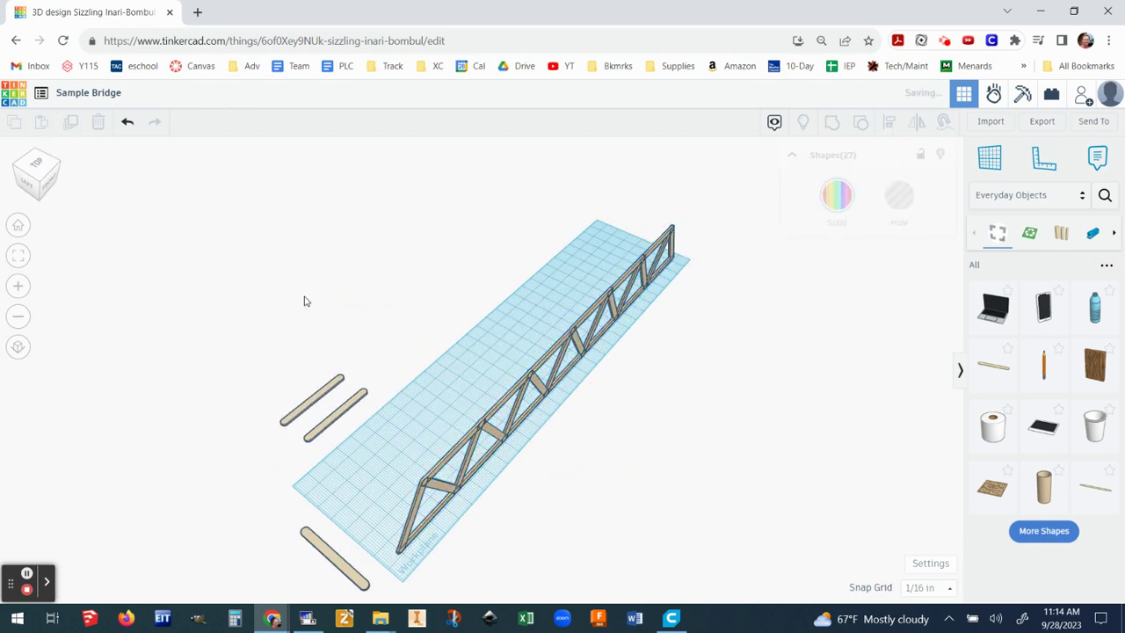
{"action": "right_click_drag", "start_coordinate": [615, 470], "coordinate": [745, 432]}
Step: Duplicate the truss and slide the copy left to the far side, parallel to the first
{"action": "key", "text": "ctrl+d"}
{"action": "key", "text": "Left"}
{"action": "key", "text": "Left"}
{"action": "key", "text": "Left"}
{"action": "key", "text": "Left"}
{"action": "key", "text": "Left"}
{"action": "key", "text": "Left"}
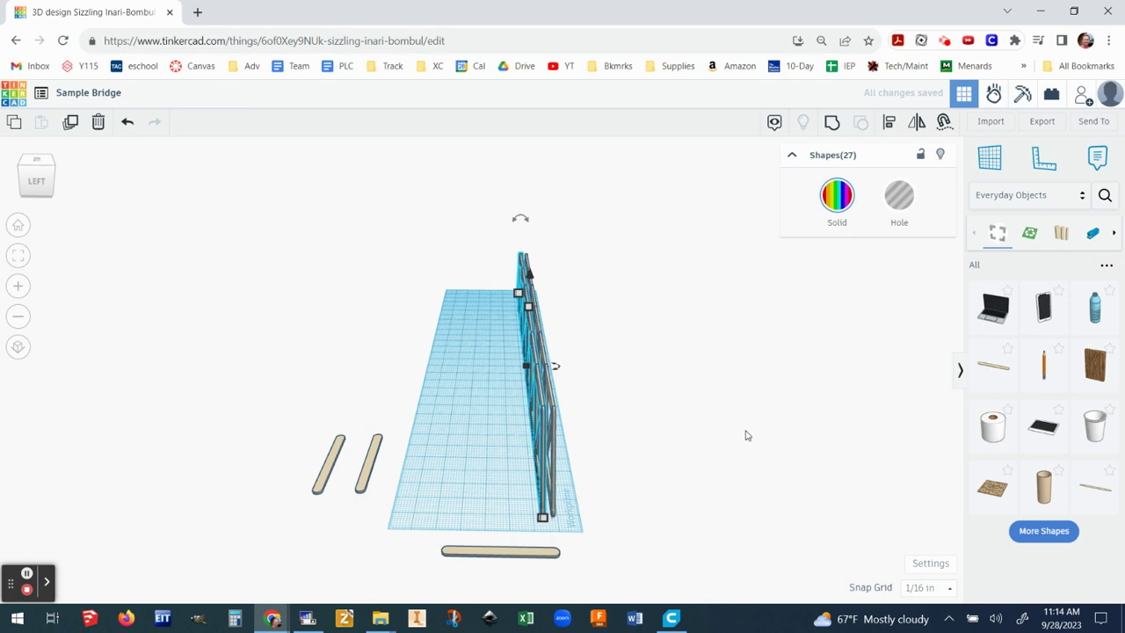
{"action": "key", "text": "Left"}
{"action": "key", "text": "Left"}
{"action": "key", "text": "Left"}
{"action": "key", "text": "Left"}
{"action": "key", "text": "Left"}
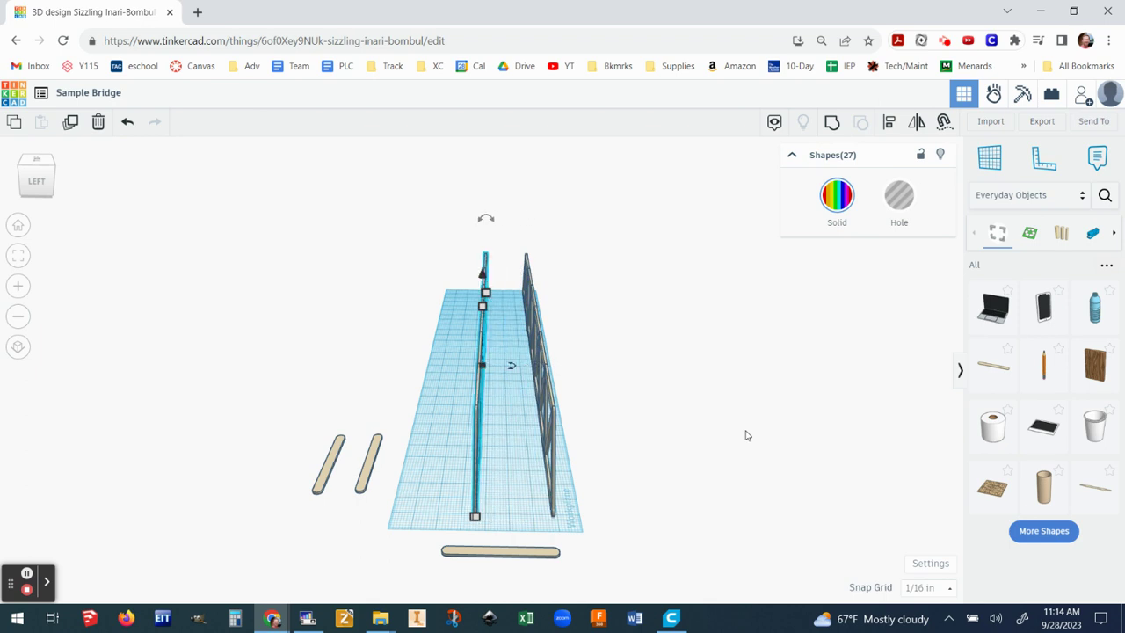
{"action": "key", "text": "Left"}
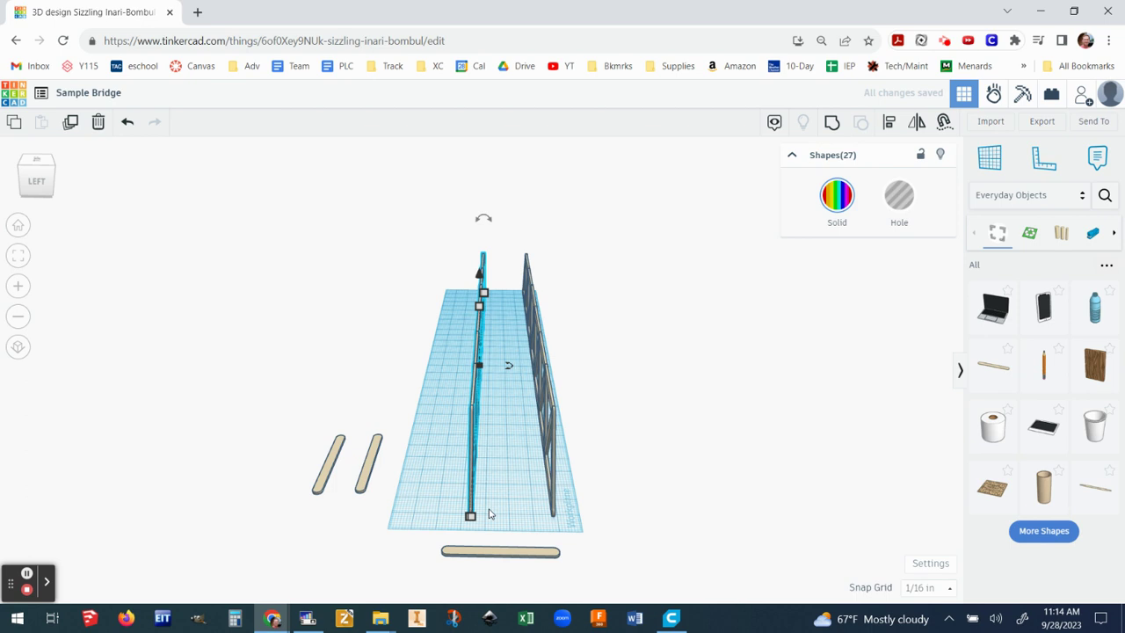
{"action": "key", "text": "Left"}
{"action": "key", "text": "Left"}
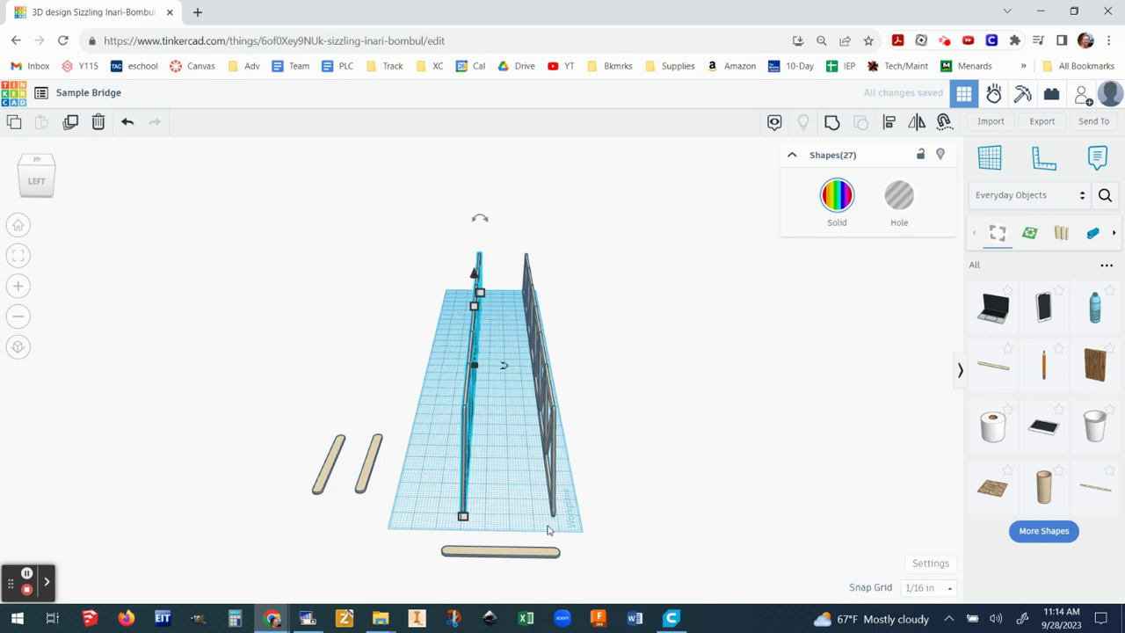
{"action": "key", "text": "Left"}
{"action": "key", "text": "Left"}
{"action": "key", "text": "Left"}
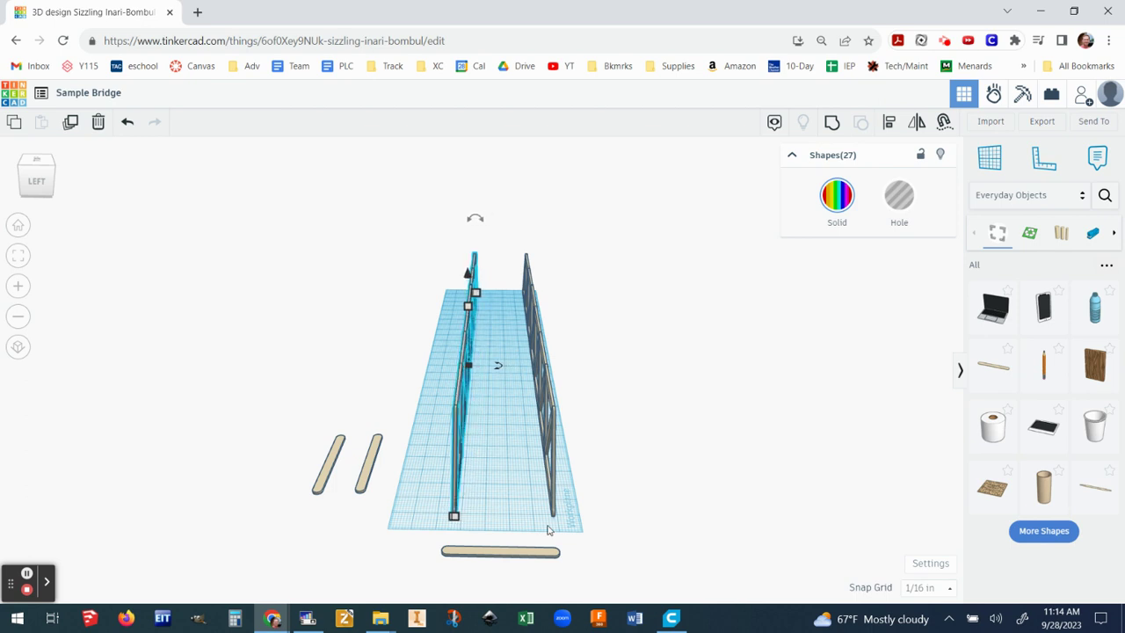
{"action": "left_click", "coordinate": [657, 541]}
Step: Place a loose stick crosswise between the trusses' ends and raise it ⅝ off the workplane
{"action": "left_click_drag", "start_coordinate": [510, 558], "coordinate": [512, 501]}
{"action": "scroll", "coordinate": [592, 559], "scroll_direction": "up", "scroll_amount": 2}
{"action": "right_click_drag", "start_coordinate": [590, 560], "coordinate": [355, 380]}
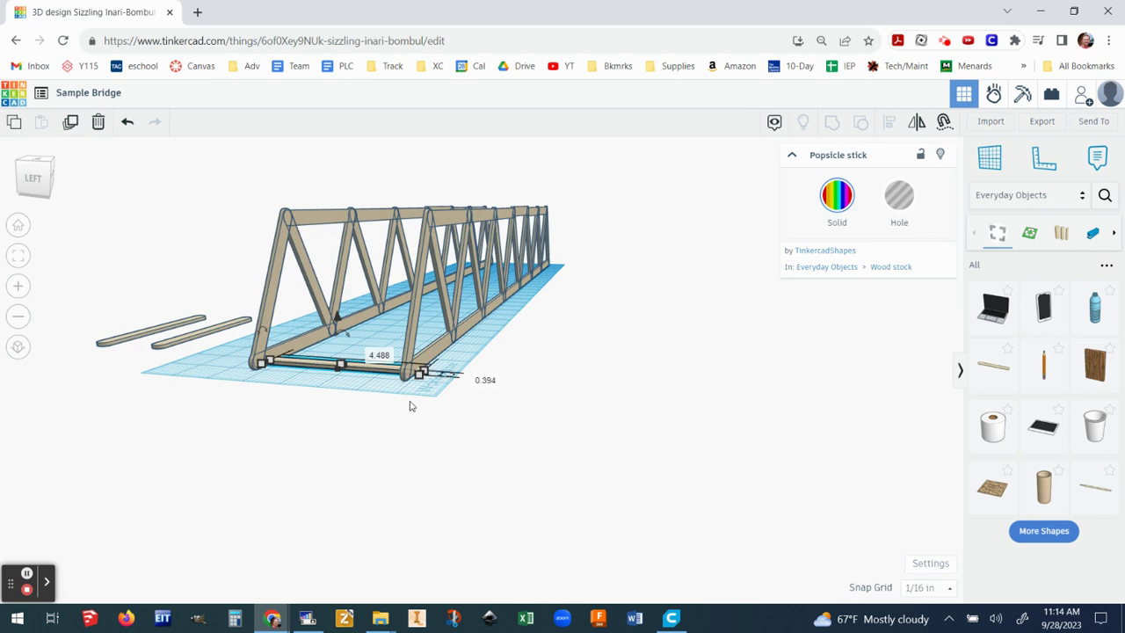
{"action": "left_click_drag", "start_coordinate": [336, 321], "coordinate": [344, 304]}
{"action": "left_click", "coordinate": [558, 418]}
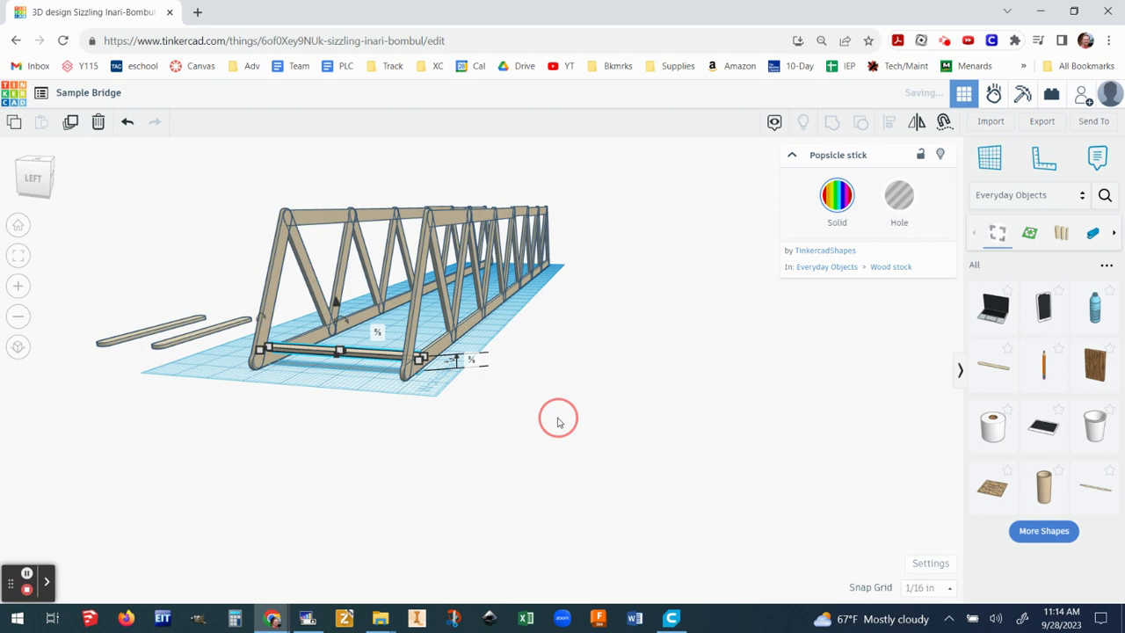
{"action": "right_click_drag", "start_coordinate": [562, 425], "coordinate": [302, 502]}
Step: Select the left-end deck stick and nudge it right by one spacing
{"action": "left_click", "coordinate": [181, 294]}
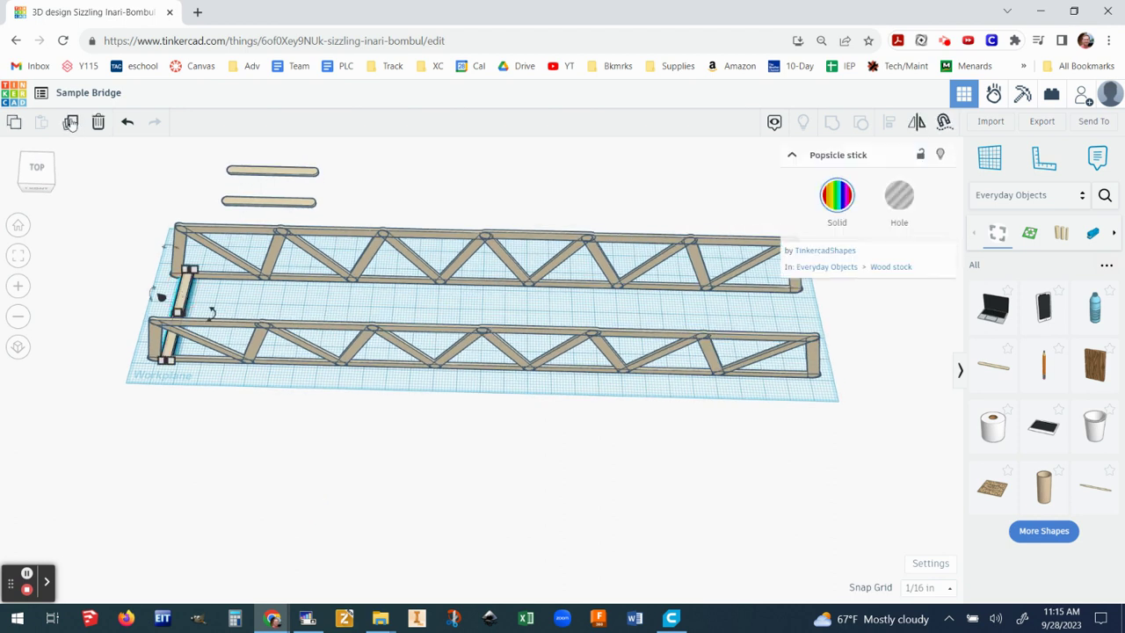
{"action": "key", "text": "Right"}
{"action": "key", "text": "Right"}
{"action": "key", "text": "Right"}
{"action": "key", "text": "Right"}
{"action": "key", "text": "Right"}
{"action": "key", "text": "Right"}
{"action": "key", "text": "Right"}
{"action": "key", "text": "Right"}
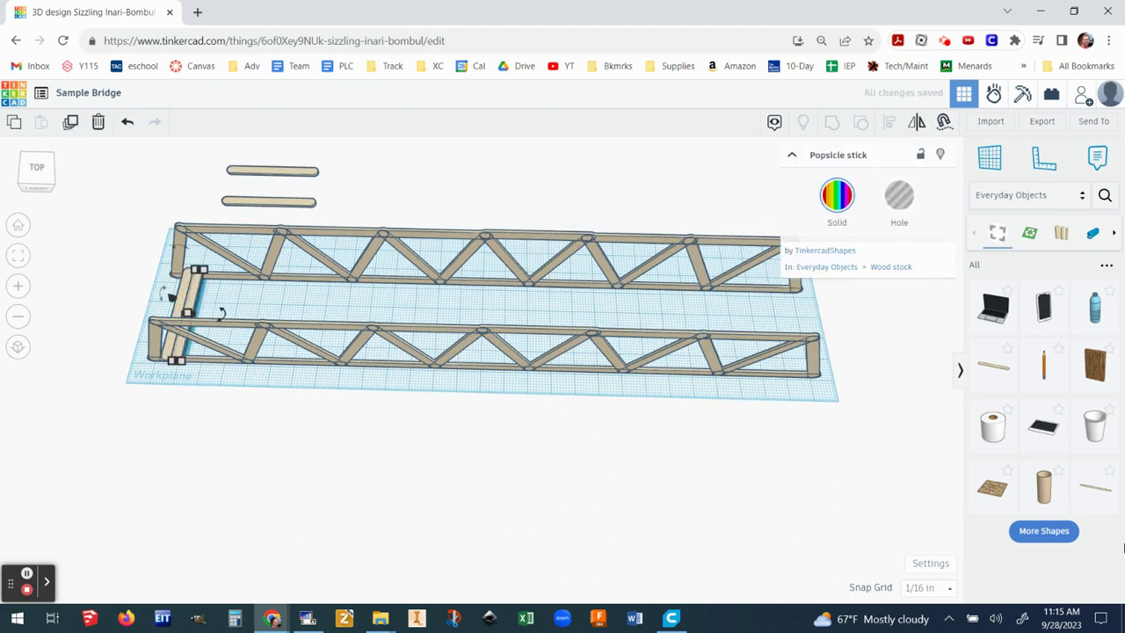
{"action": "key", "text": "Right"}
{"action": "key", "text": "Right"}
{"action": "key", "text": "Right"}
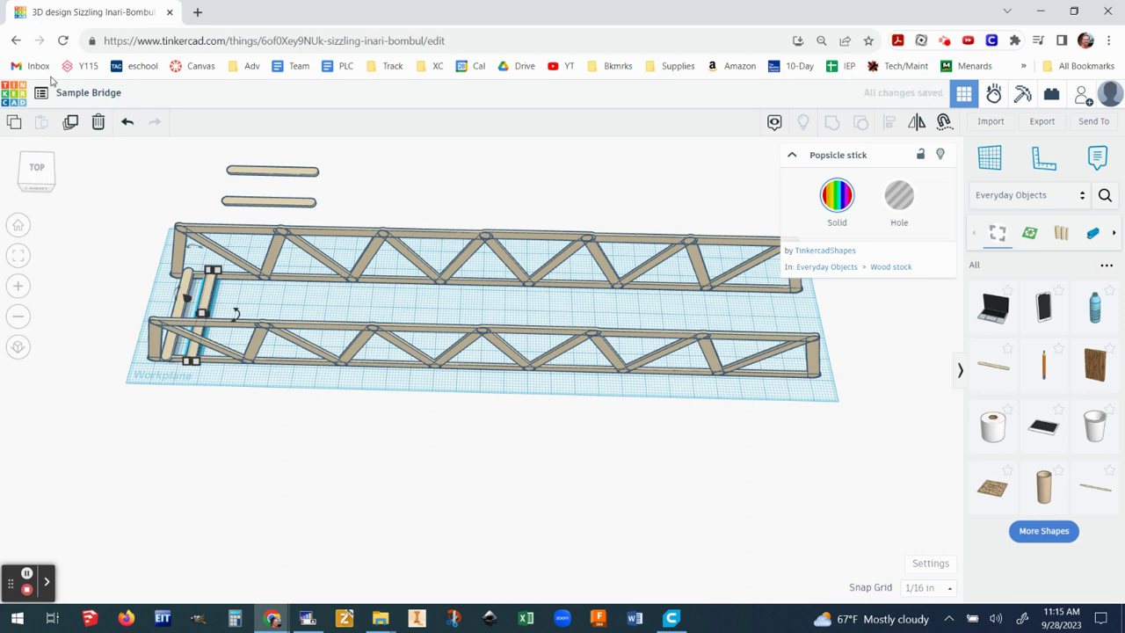
Step: Duplicate the deck stick 17 times so evenly spaced copies run along the bridge
{"action": "left_click", "coordinate": [71, 123]}
{"action": "left_click", "coordinate": [71, 122]}
{"action": "left_click", "coordinate": [72, 122]}
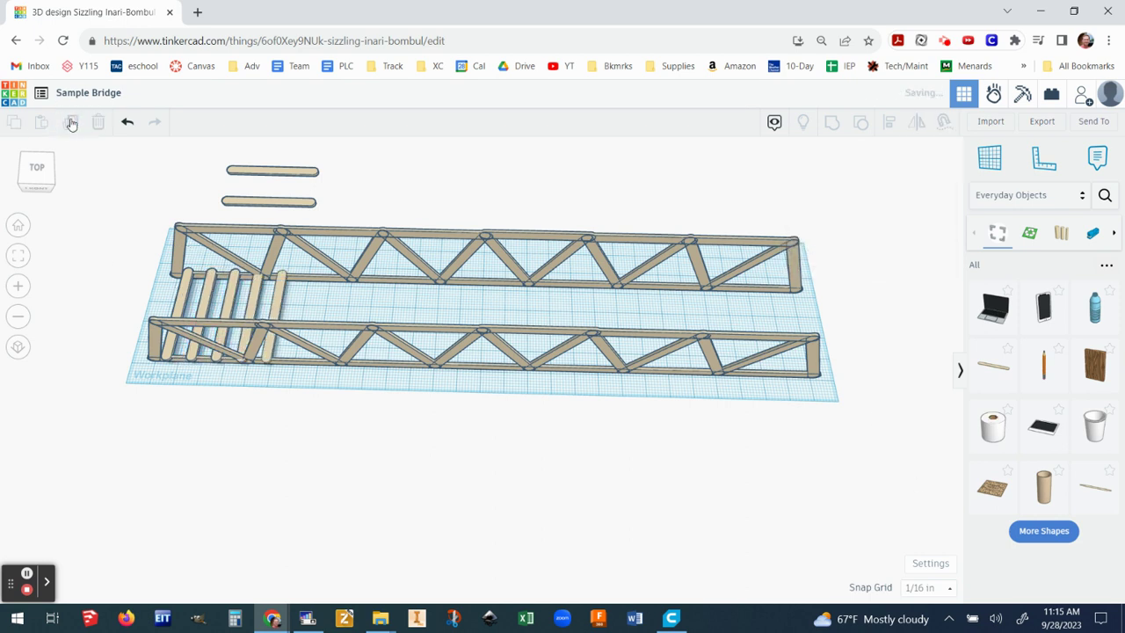
{"action": "left_click", "coordinate": [71, 122]}
{"action": "left_click", "coordinate": [71, 123]}
{"action": "left_click", "coordinate": [71, 122]}
{"action": "left_click", "coordinate": [70, 123]}
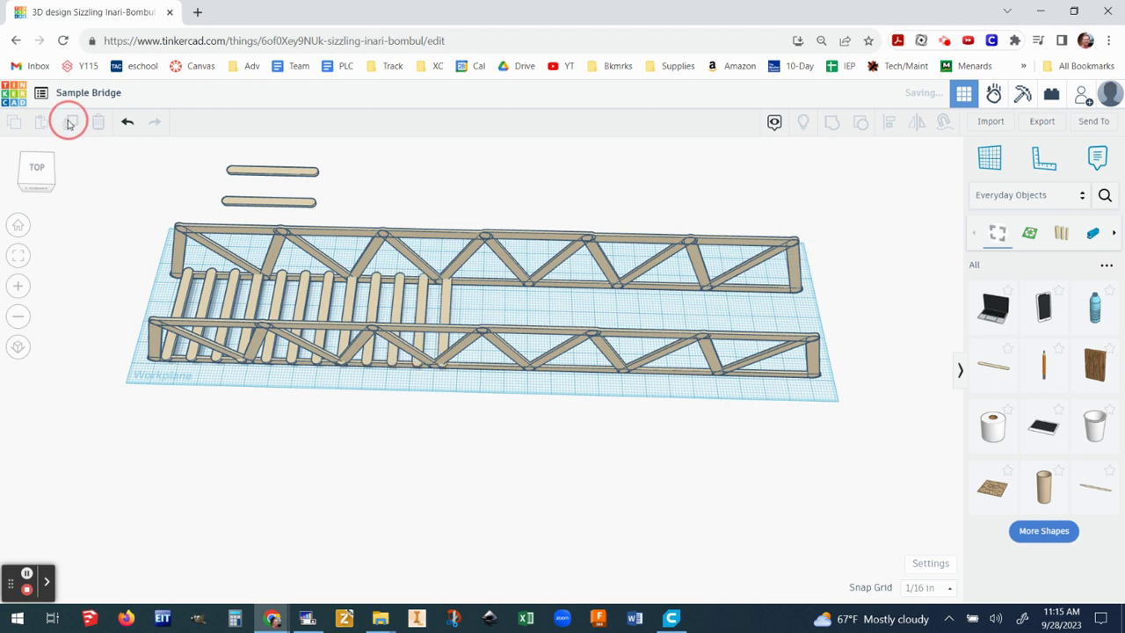
{"action": "left_click", "coordinate": [71, 123]}
{"action": "left_click", "coordinate": [70, 123]}
{"action": "left_click", "coordinate": [71, 123]}
{"action": "left_click", "coordinate": [70, 123]}
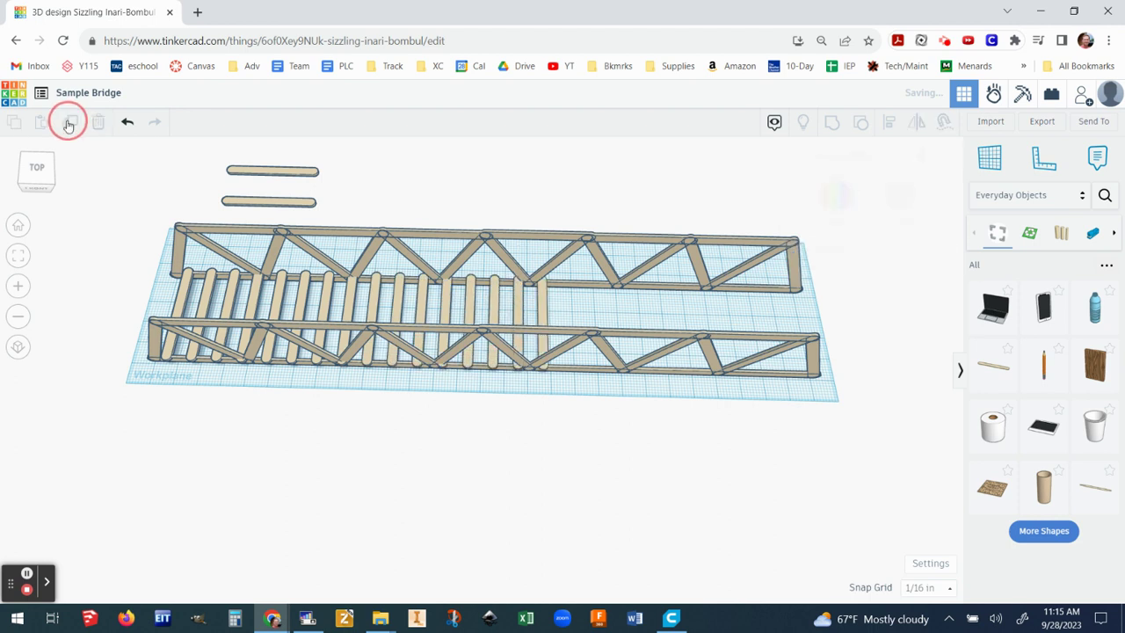
{"action": "left_click", "coordinate": [69, 123]}
{"action": "left_click", "coordinate": [70, 123]}
{"action": "left_click", "coordinate": [69, 123]}
{"action": "left_click", "coordinate": [69, 123]}
{"action": "left_click", "coordinate": [70, 123]}
{"action": "left_click", "coordinate": [70, 123]}
{"action": "left_click", "coordinate": [69, 123]}
{"action": "left_click", "coordinate": [69, 124]}
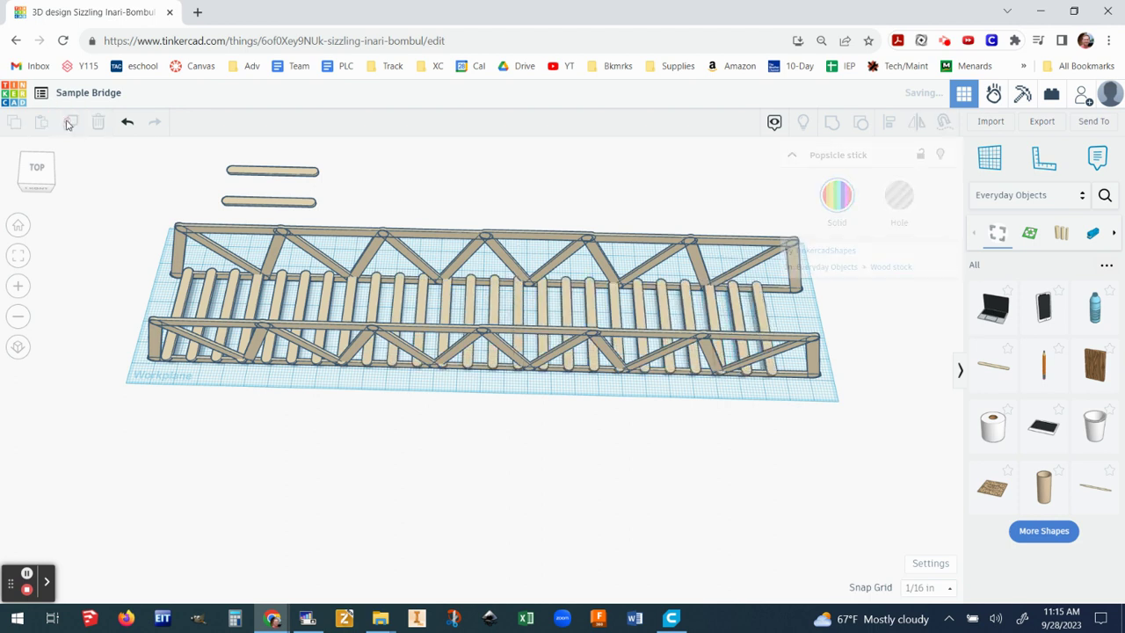
{"action": "left_click", "coordinate": [70, 124]}
{"action": "left_click", "coordinate": [70, 123]}
{"action": "left_click", "coordinate": [70, 123]}
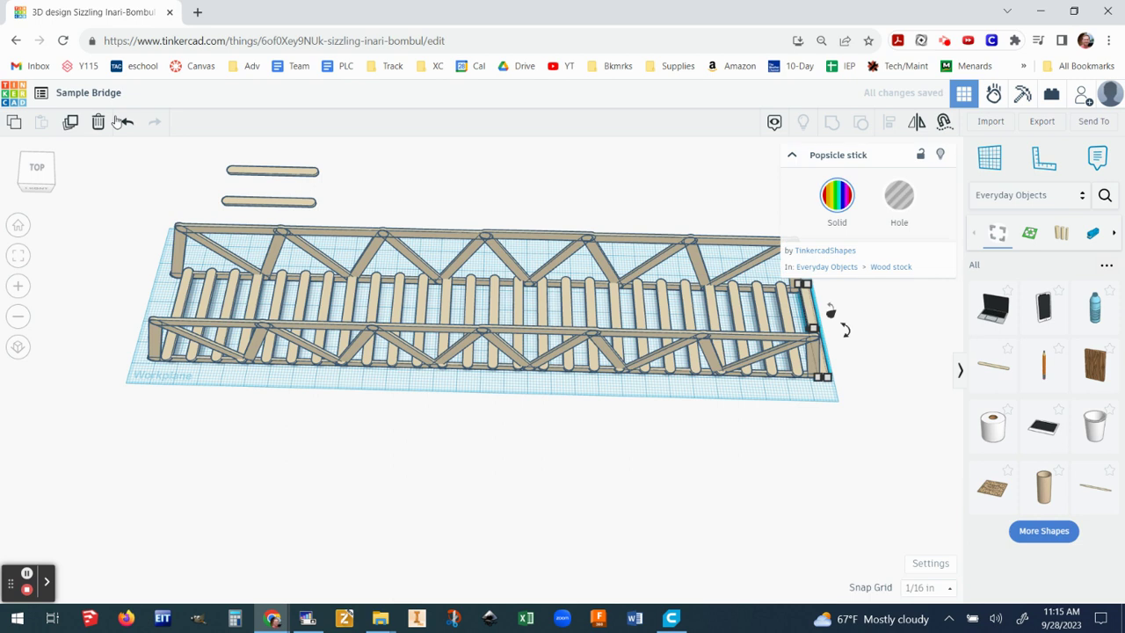
Step: Undo the extra deck stick past the bridge end and check the deck from a low side view
{"action": "left_click", "coordinate": [127, 122]}
{"action": "scroll", "coordinate": [756, 286], "scroll_direction": "up", "scroll_amount": 5}
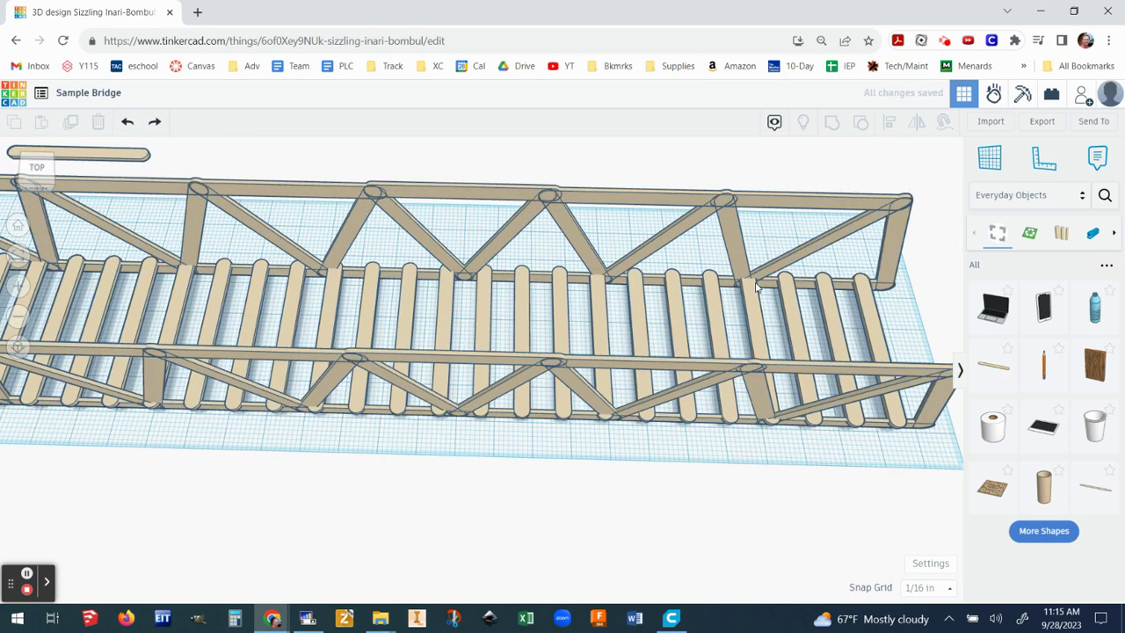
{"action": "scroll", "coordinate": [756, 286], "scroll_direction": "up", "scroll_amount": 2}
{"action": "scroll", "coordinate": [756, 290], "scroll_direction": "up", "scroll_amount": 4}
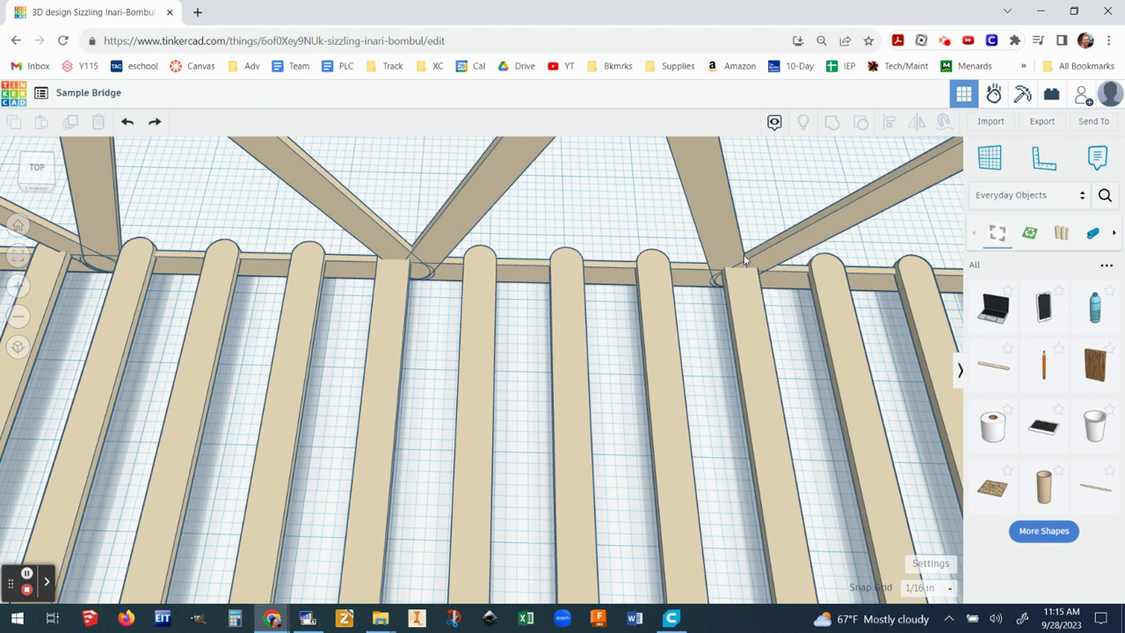
{"action": "scroll", "coordinate": [754, 281], "scroll_direction": "down", "scroll_amount": 2}
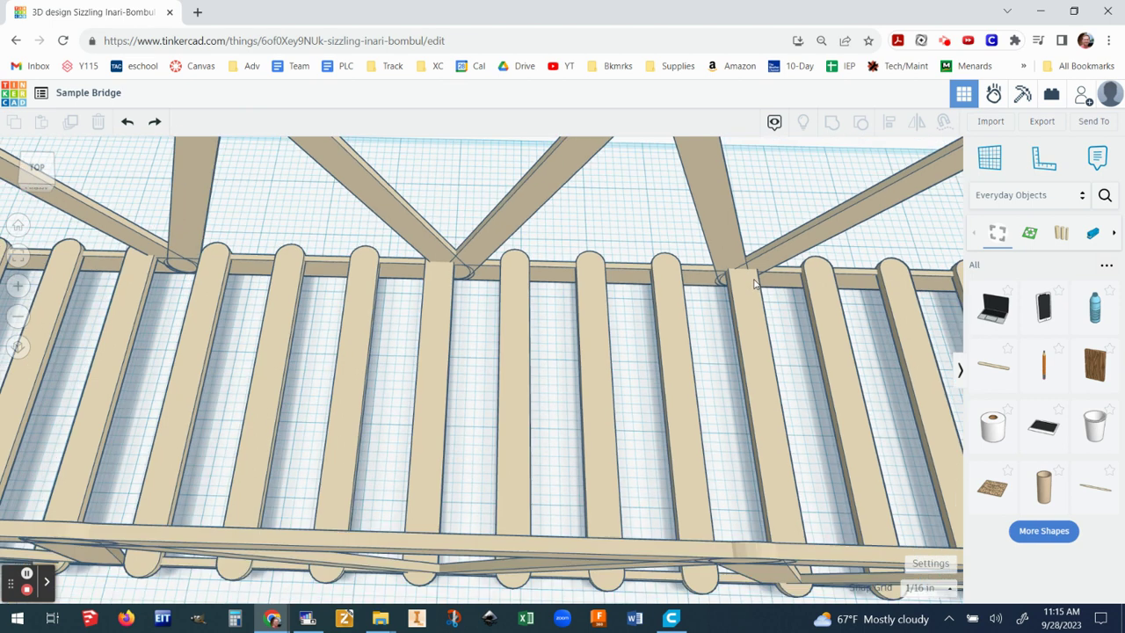
{"action": "scroll", "coordinate": [753, 281], "scroll_direction": "down", "scroll_amount": 2}
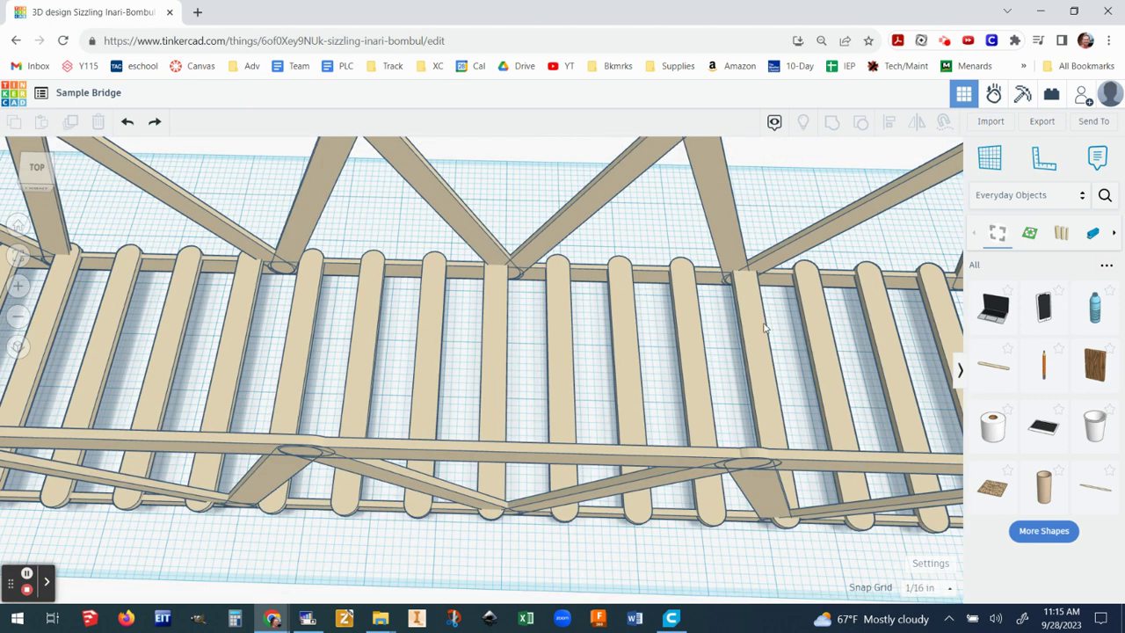
{"action": "scroll", "coordinate": [764, 327], "scroll_direction": "down", "scroll_amount": 3}
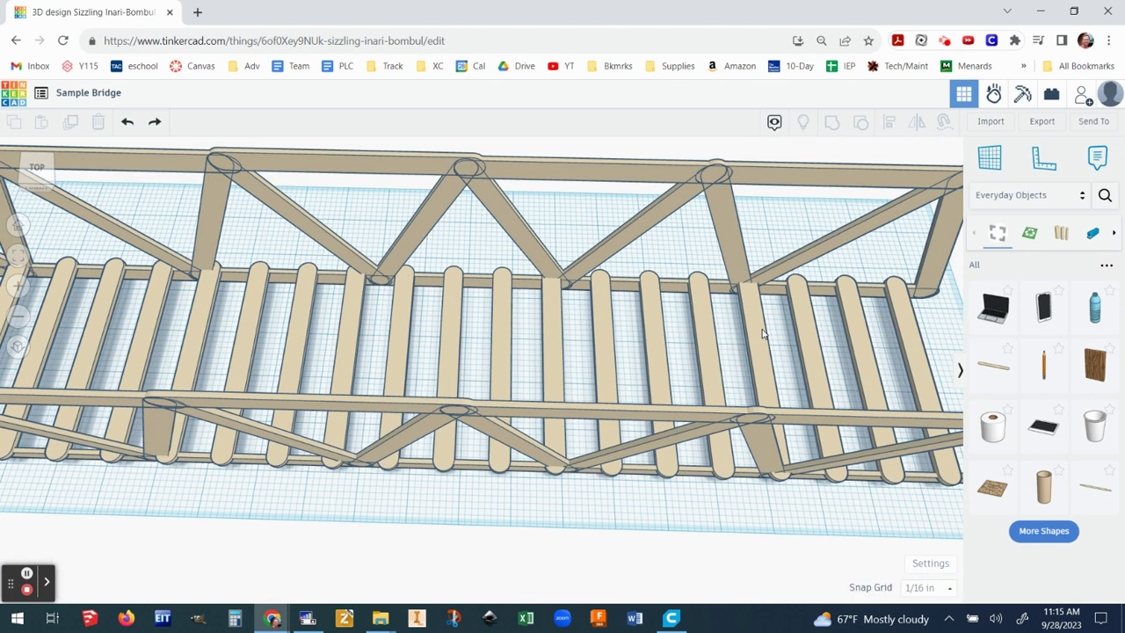
{"action": "scroll", "coordinate": [763, 332], "scroll_direction": "down", "scroll_amount": 5}
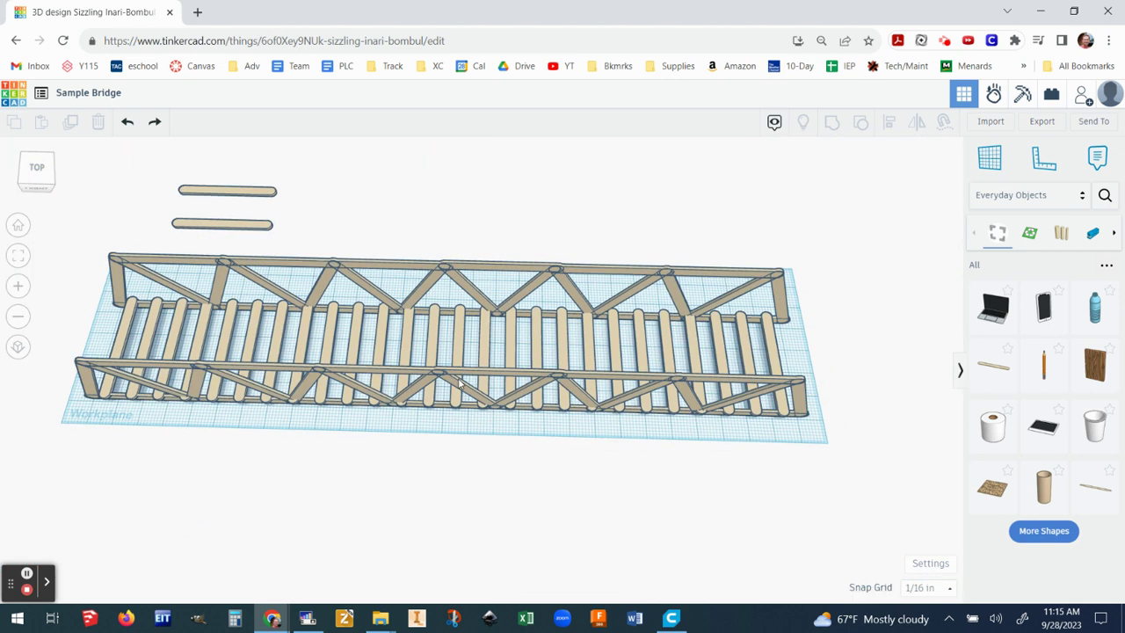
{"action": "scroll", "coordinate": [459, 380], "scroll_direction": "down", "scroll_amount": 1}
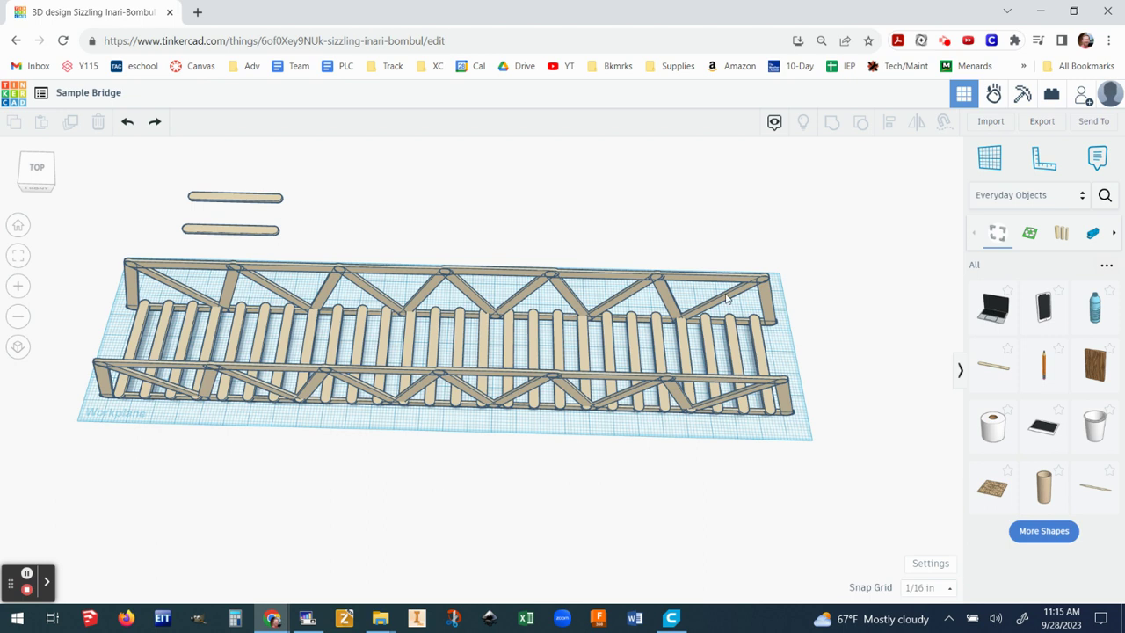
{"action": "right_click_drag", "start_coordinate": [719, 484], "coordinate": [518, 355]}
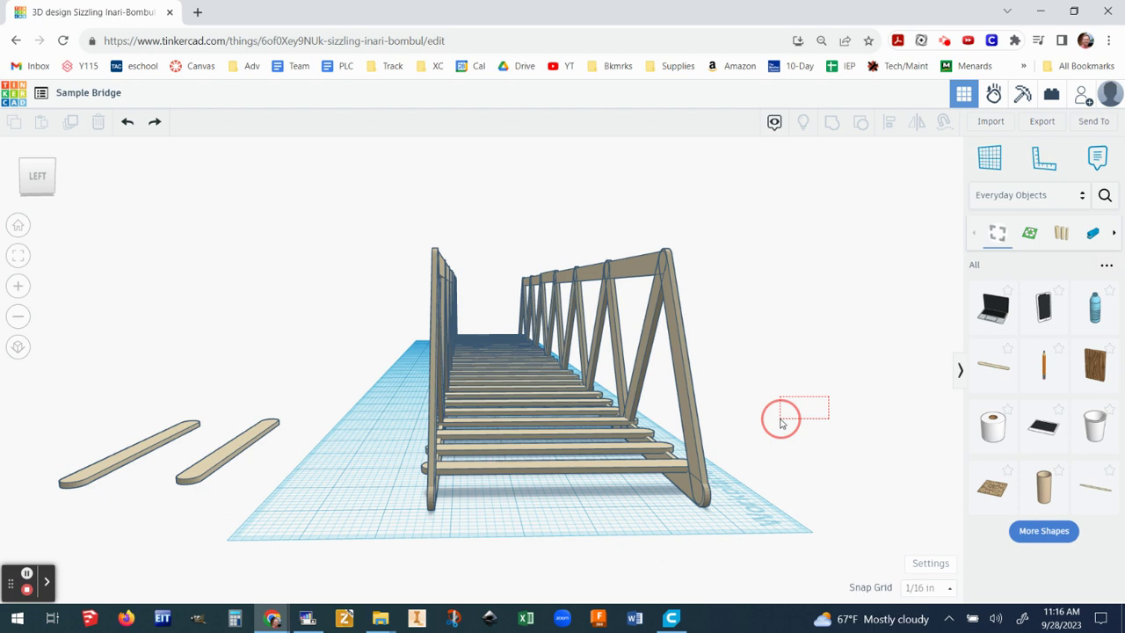
Step: Try duplicating the left end stick and nudging it right, then undo the copy
{"action": "right_click_drag", "start_coordinate": [799, 389], "coordinate": [532, 454]}
{"action": "left_click", "coordinate": [196, 473]}
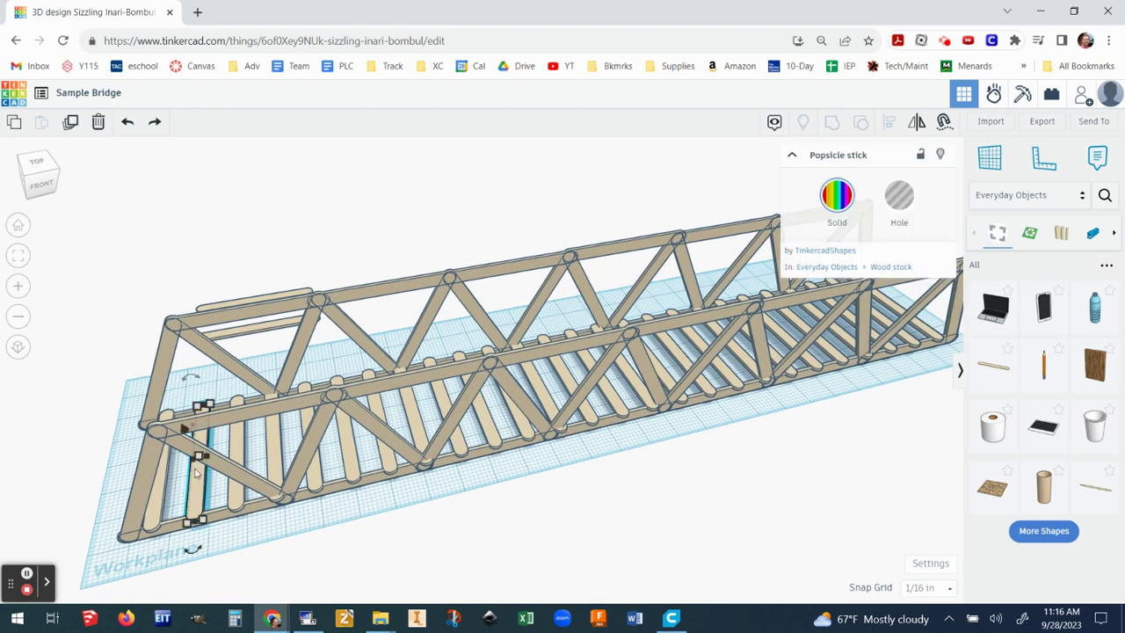
{"action": "left_click", "coordinate": [70, 123]}
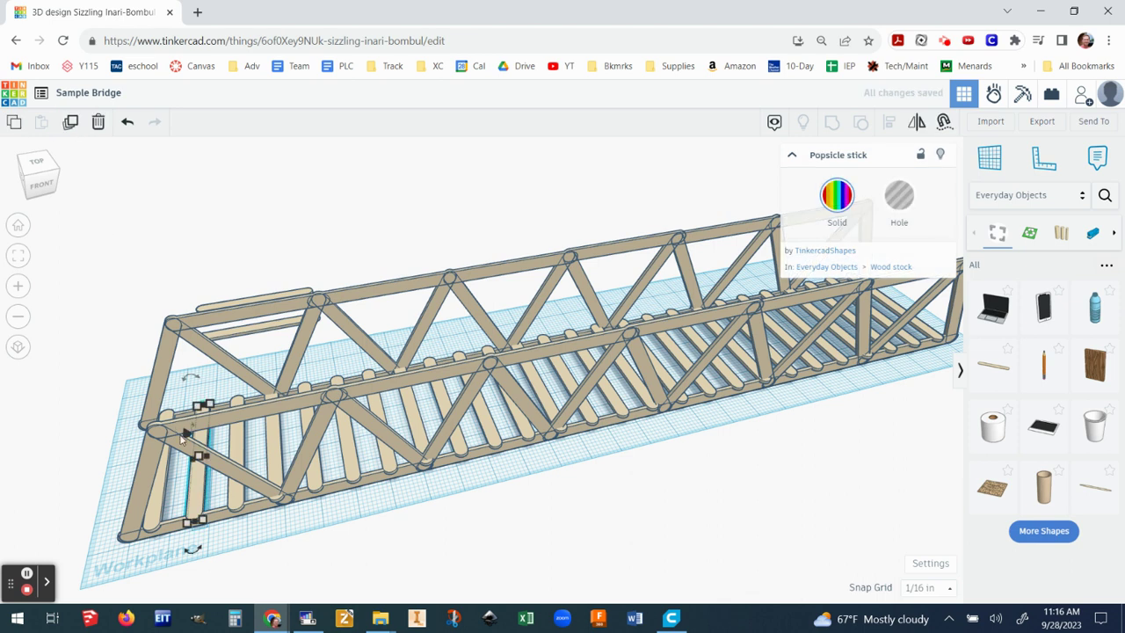
{"action": "left_click_drag", "start_coordinate": [186, 432], "coordinate": [180, 325]}
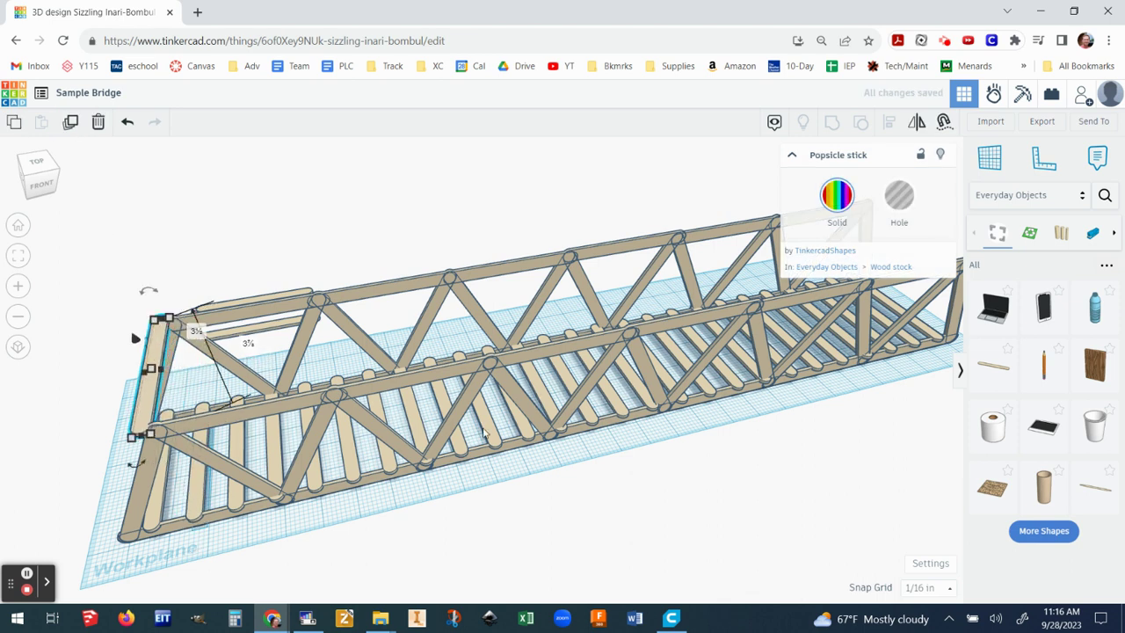
{"action": "key", "text": "Right"}
{"action": "key", "text": "Right"}
{"action": "key", "text": "Right"}
{"action": "key", "text": "Right"}
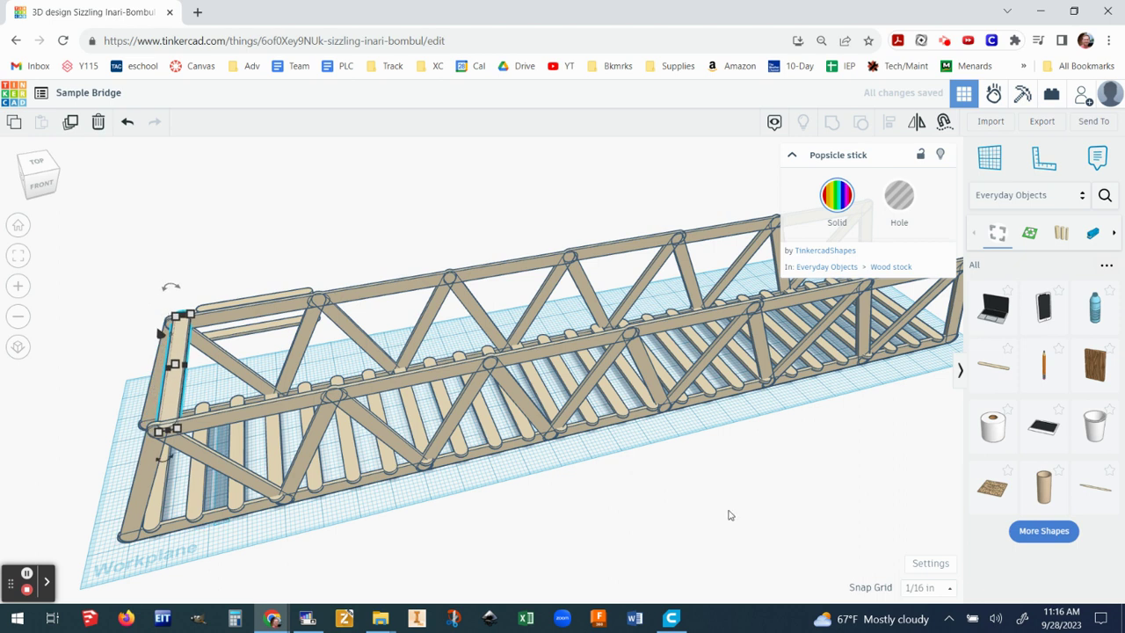
{"action": "right_click_drag", "start_coordinate": [731, 515], "coordinate": [661, 519]}
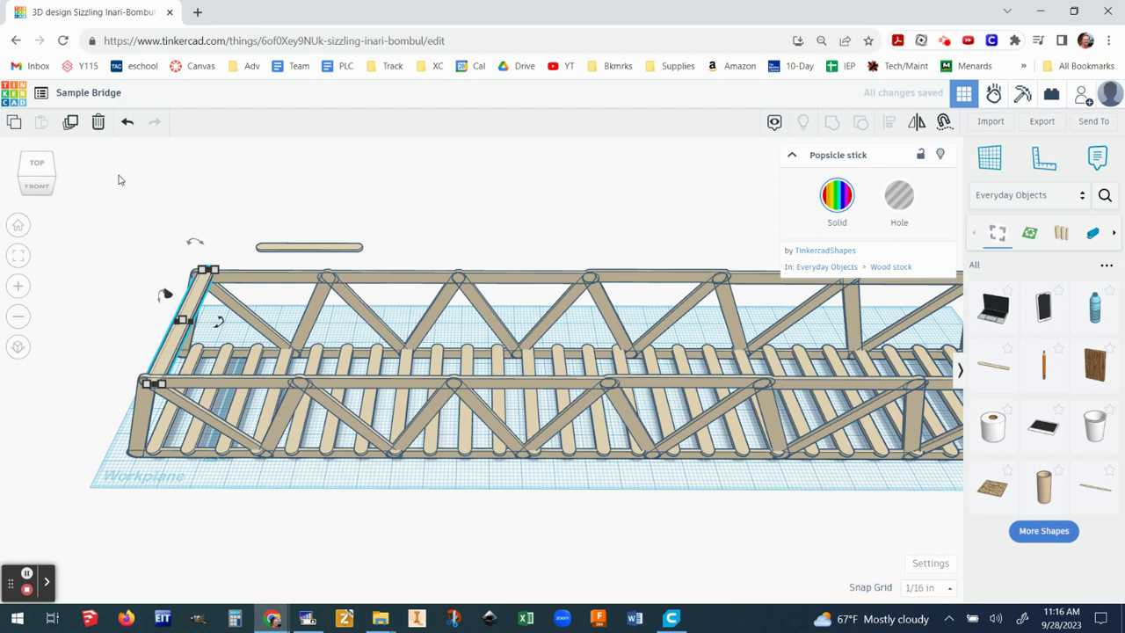
{"action": "key", "text": "ctrl+z"}
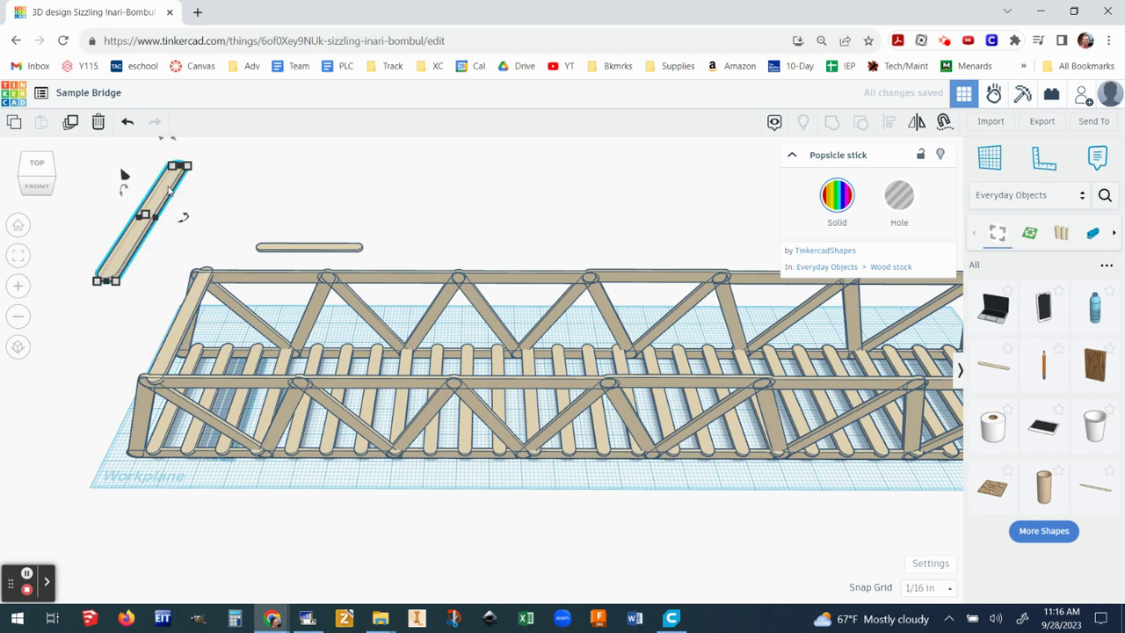
{"action": "key", "text": "ctrl+z"}
Step: Shift the top cross stick at the left end four nudges right along the top chords
{"action": "left_click", "coordinate": [273, 182]}
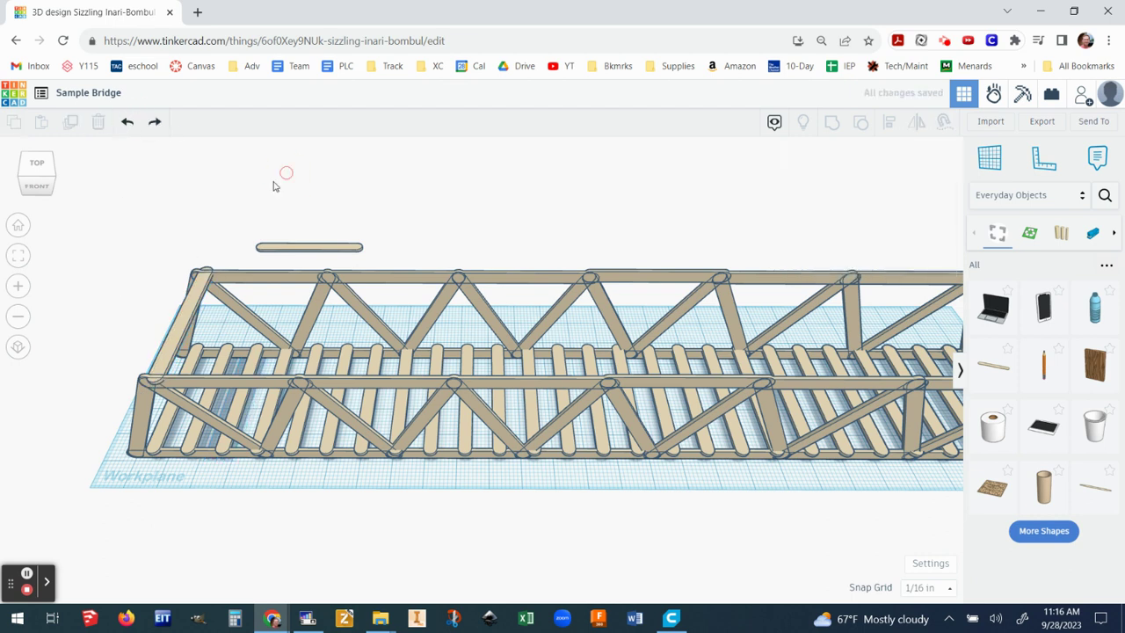
{"action": "left_click", "coordinate": [191, 306]}
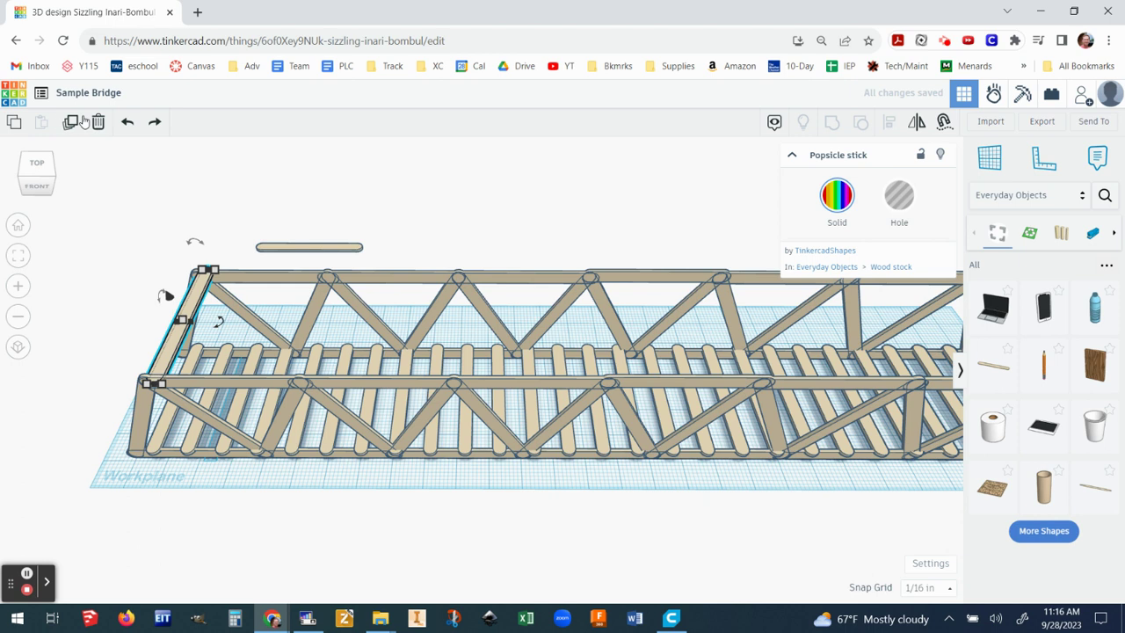
{"action": "key", "text": "Right"}
{"action": "key", "text": "Right"}
{"action": "key", "text": "Right"}
{"action": "key", "text": "Right"}
{"action": "key", "text": "Right"}
{"action": "key", "text": "Right"}
{"action": "key", "text": "Right"}
{"action": "key", "text": "Right"}
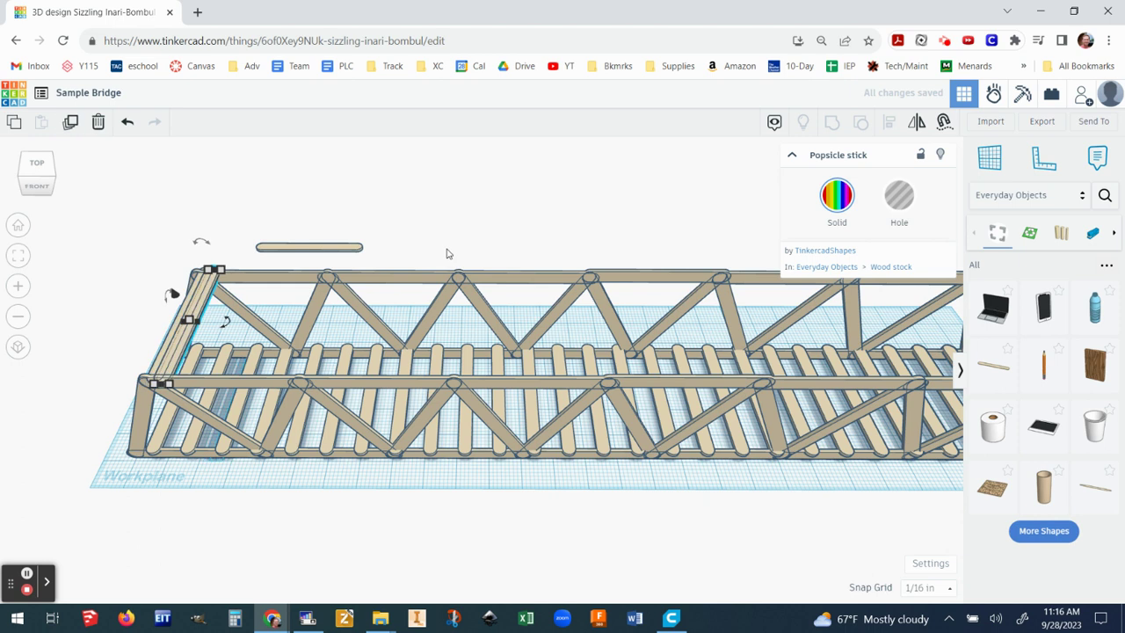
{"action": "key", "text": "Right"}
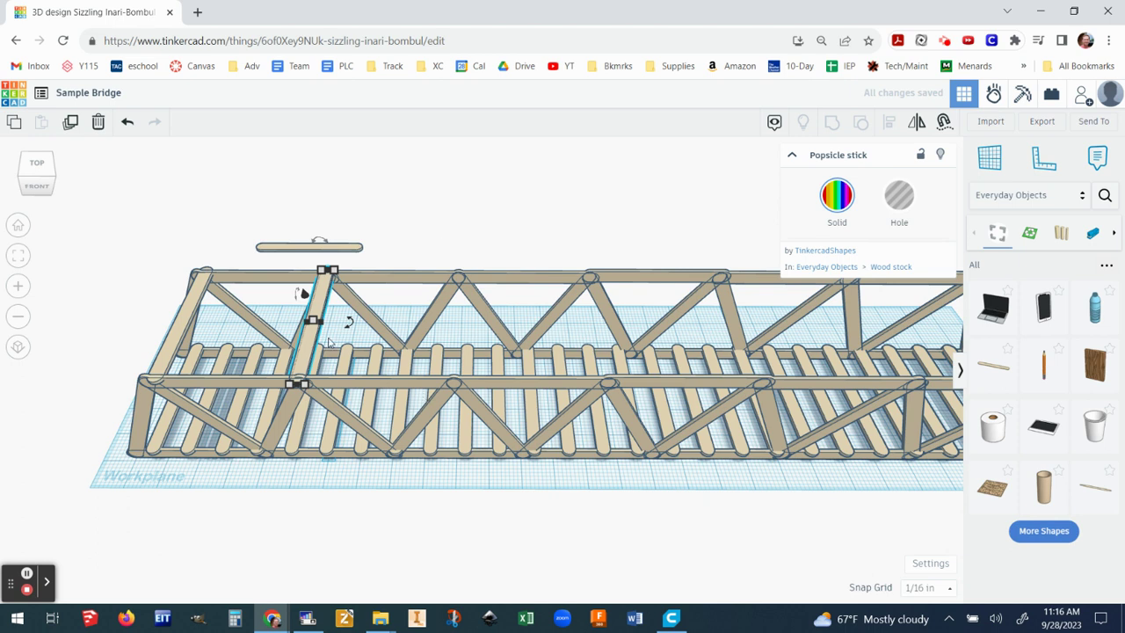
{"action": "key", "text": "Right"}
{"action": "key", "text": "Right"}
{"action": "key", "text": "Right"}
{"action": "key", "text": "Right"}
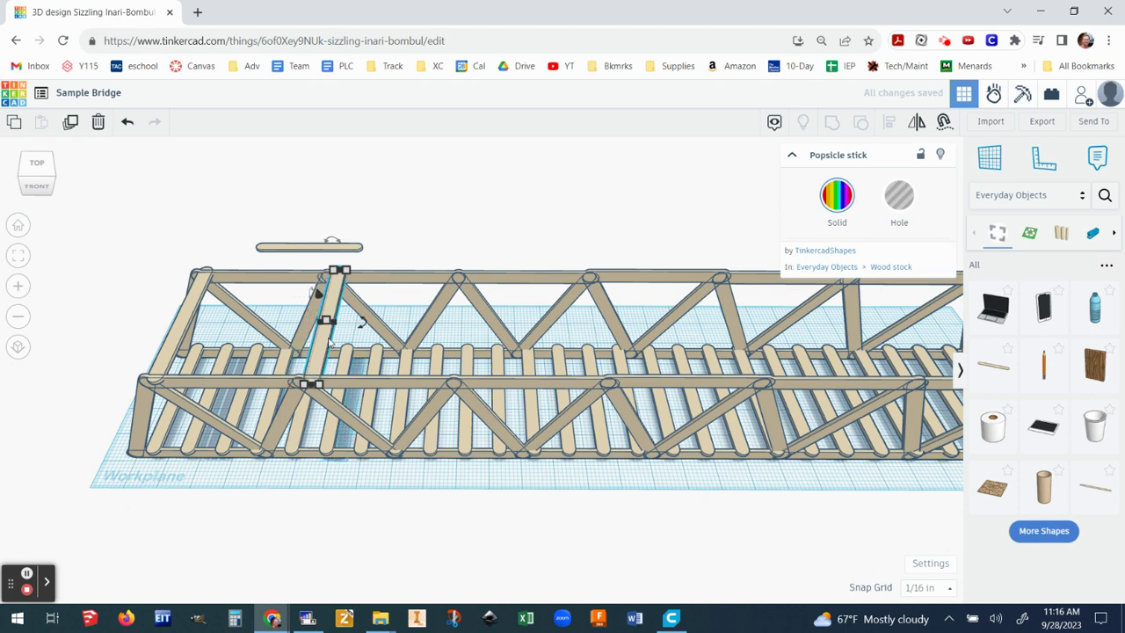
{"action": "key", "text": "Right"}
{"action": "key", "text": "Right"}
{"action": "key", "text": "Right"}
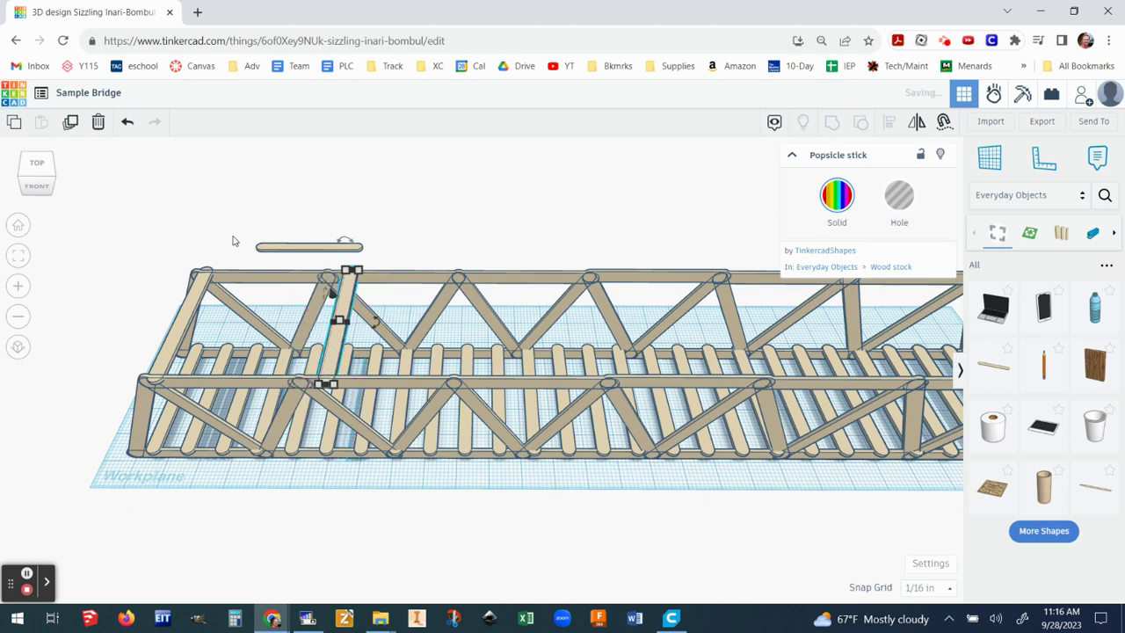
Step: Duplicate the cross stick three times at even spacing, undoing and redoing the last copy
{"action": "left_click", "coordinate": [71, 121]}
{"action": "left_click", "coordinate": [70, 121]}
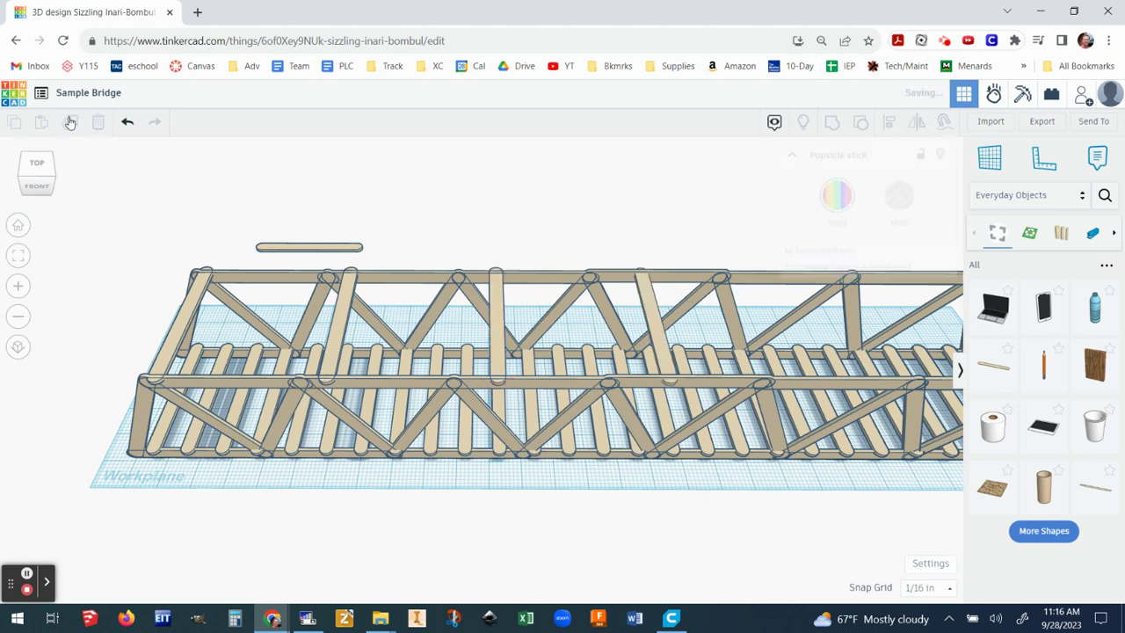
{"action": "left_click", "coordinate": [71, 121]}
{"action": "scroll", "coordinate": [157, 214], "scroll_direction": "down", "scroll_amount": 1}
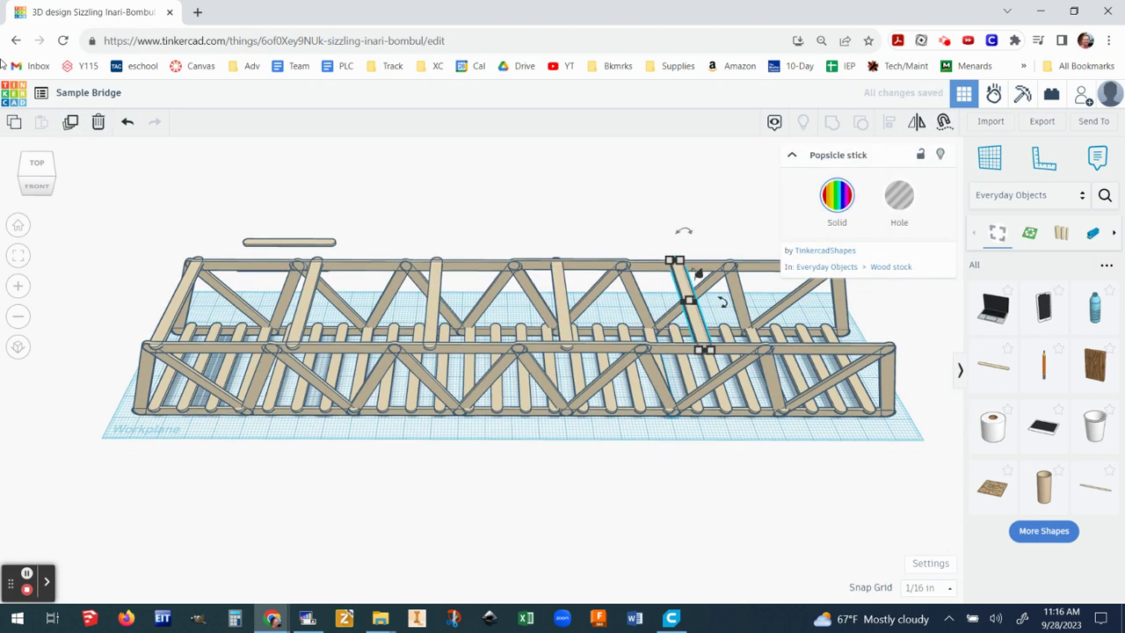
{"action": "left_click", "coordinate": [128, 123]}
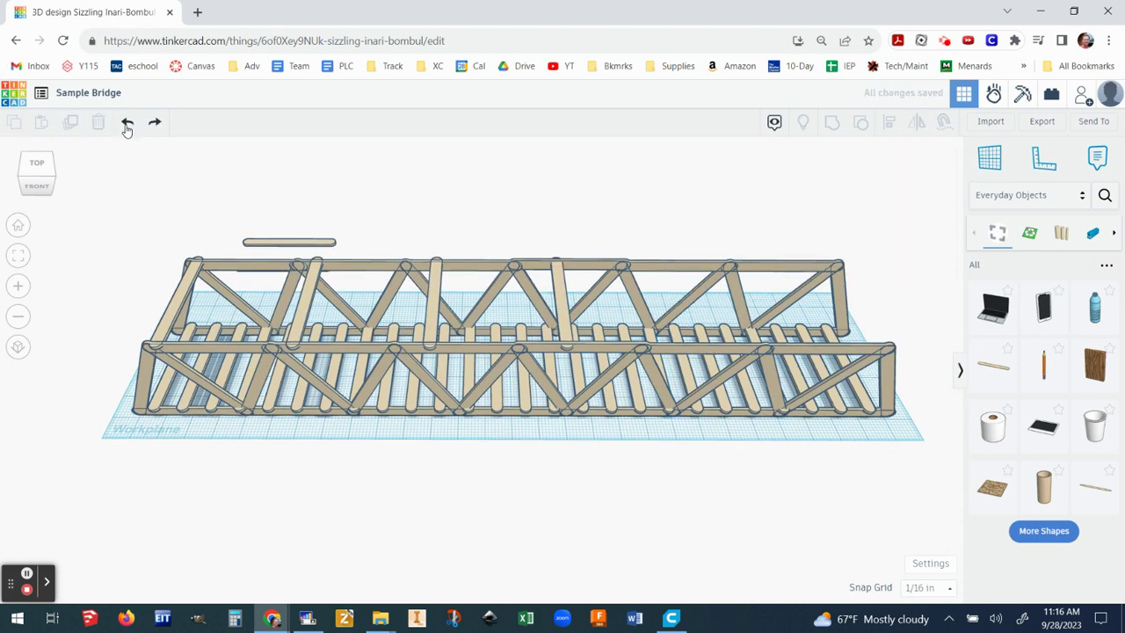
{"action": "left_click", "coordinate": [154, 122]}
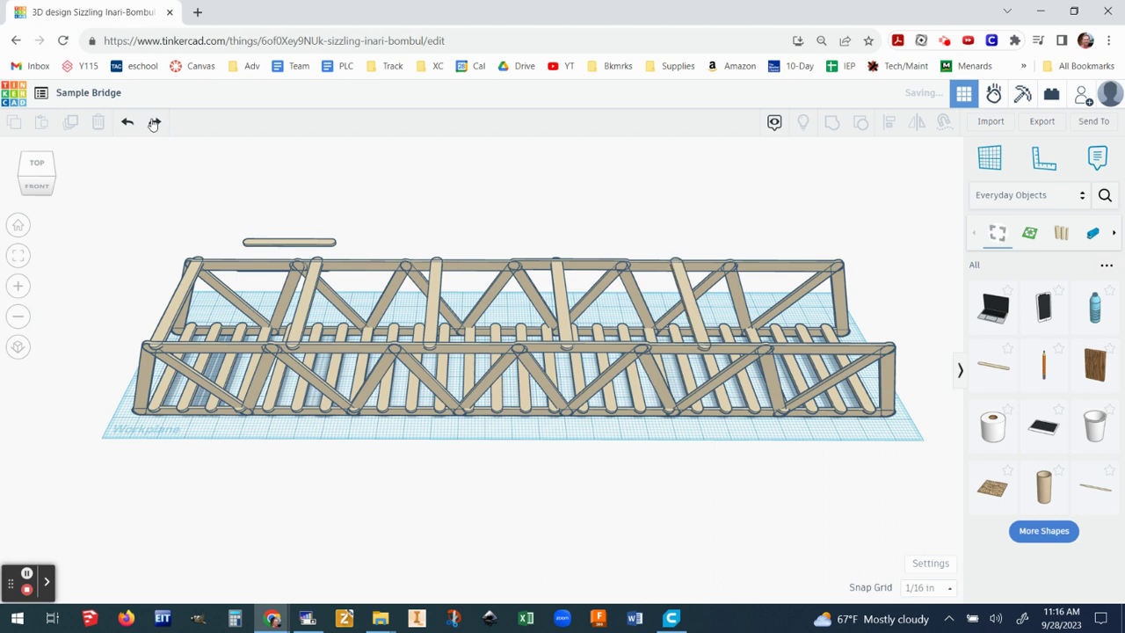
Step: Add one more cross stick near the right end, nudged two steps further right
{"action": "left_click", "coordinate": [688, 301]}
{"action": "left_click", "coordinate": [70, 122]}
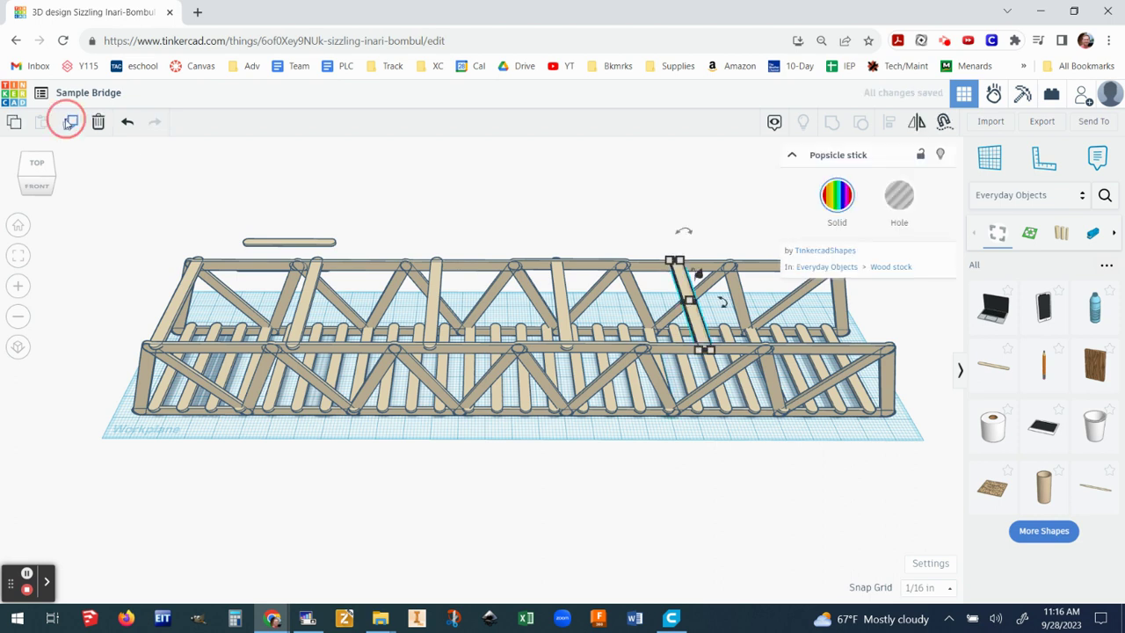
{"action": "key", "text": "Right"}
{"action": "key", "text": "Right"}
{"action": "key", "text": "Right"}
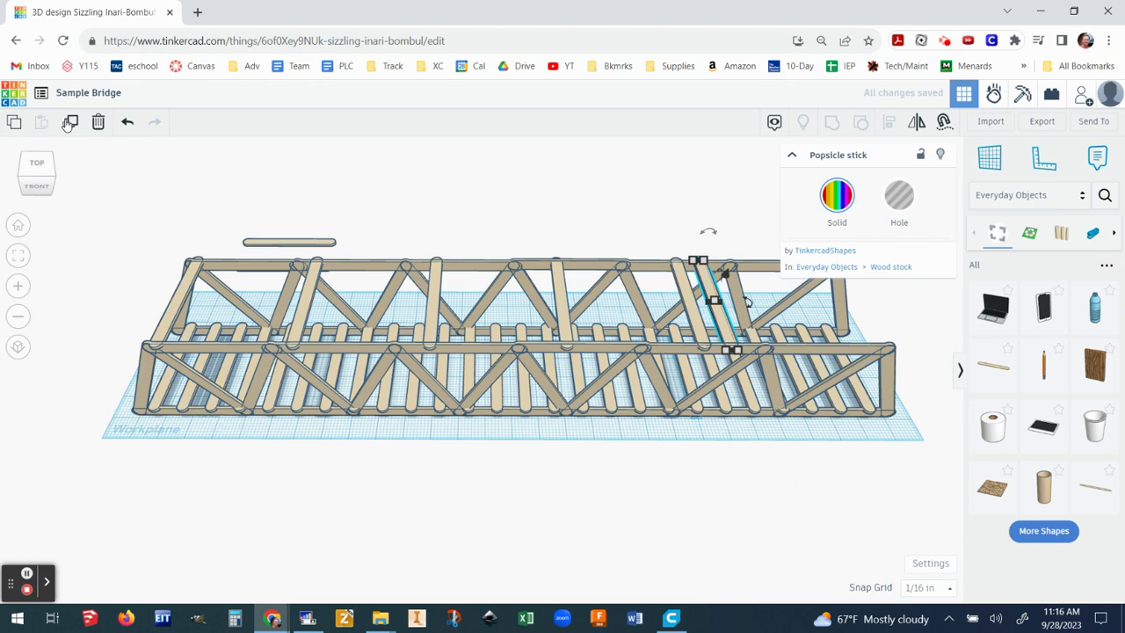
{"action": "key", "text": "Right"}
{"action": "key", "text": "Right"}
{"action": "key", "text": "Right"}
{"action": "key", "text": "Right"}
{"action": "key", "text": "Right"}
{"action": "key", "text": "Right"}
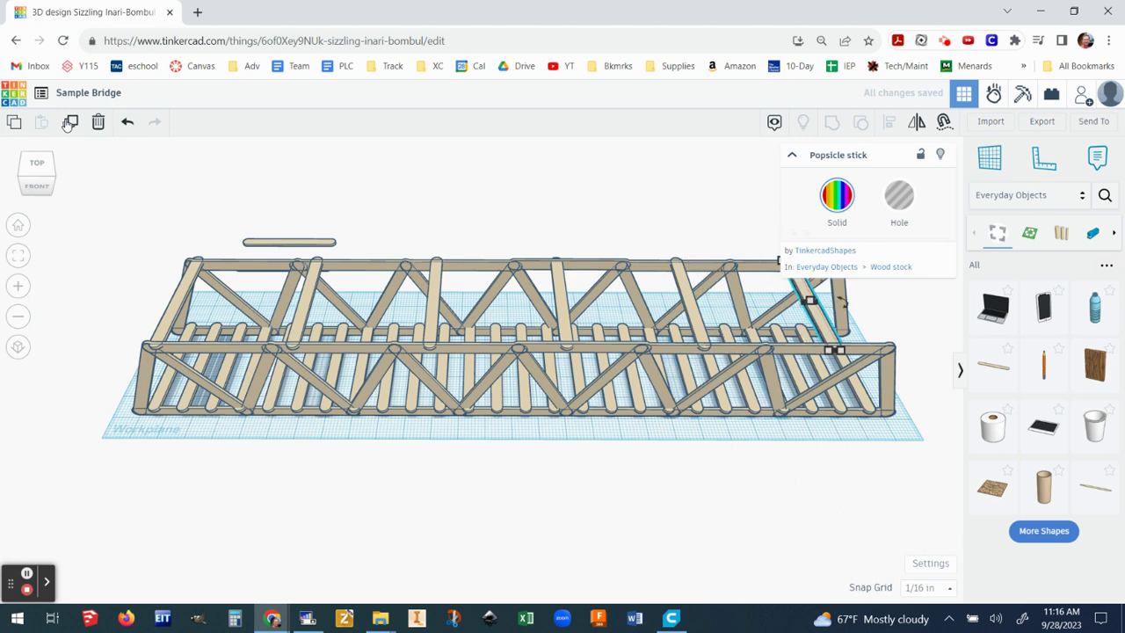
{"action": "left_click", "coordinate": [420, 552]}
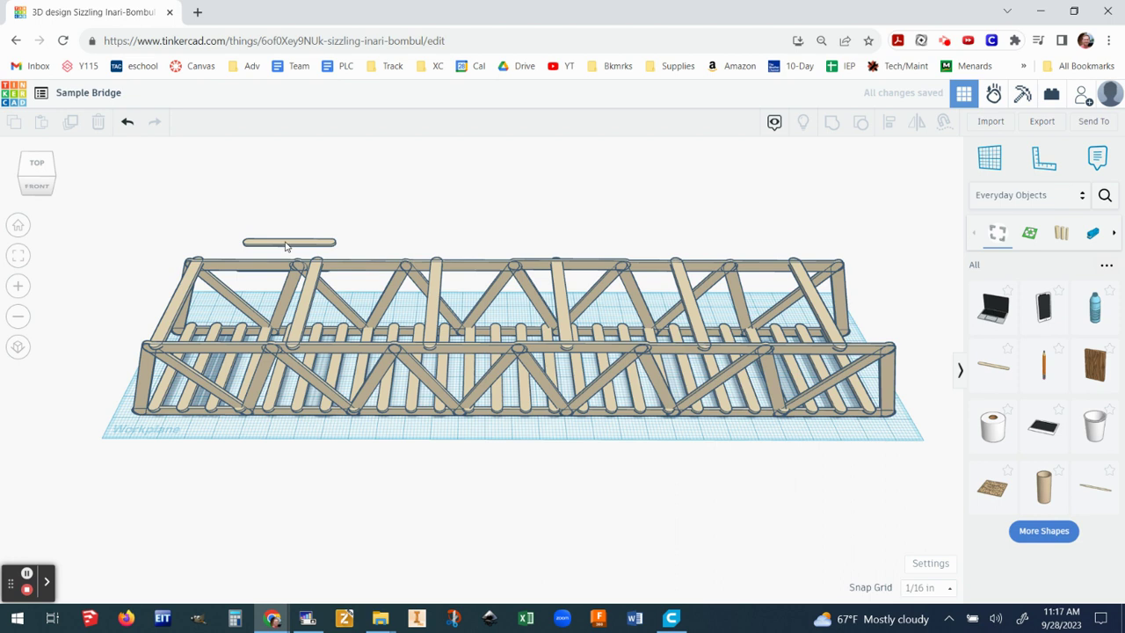
Step: Select and delete the two loose sticks floating above the bridge
{"action": "right_click_drag", "start_coordinate": [455, 286], "coordinate": [402, 432]}
{"action": "left_click_drag", "start_coordinate": [186, 314], "coordinate": [350, 377]}
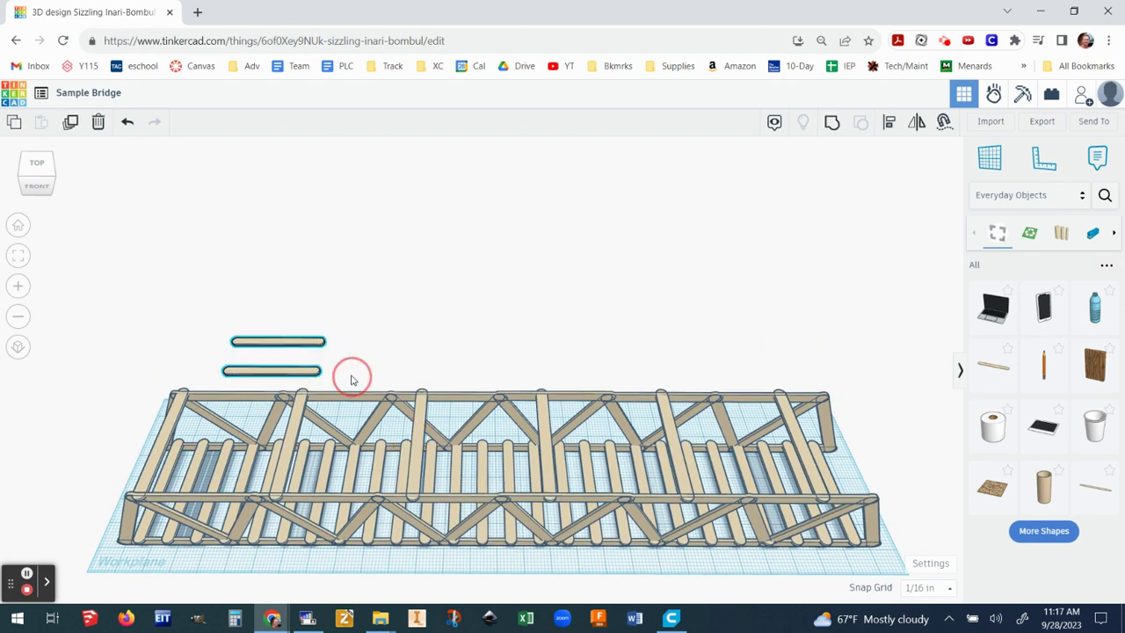
{"action": "left_click", "coordinate": [98, 123]}
{"action": "scroll", "coordinate": [310, 324], "scroll_direction": "down", "scroll_amount": 2}
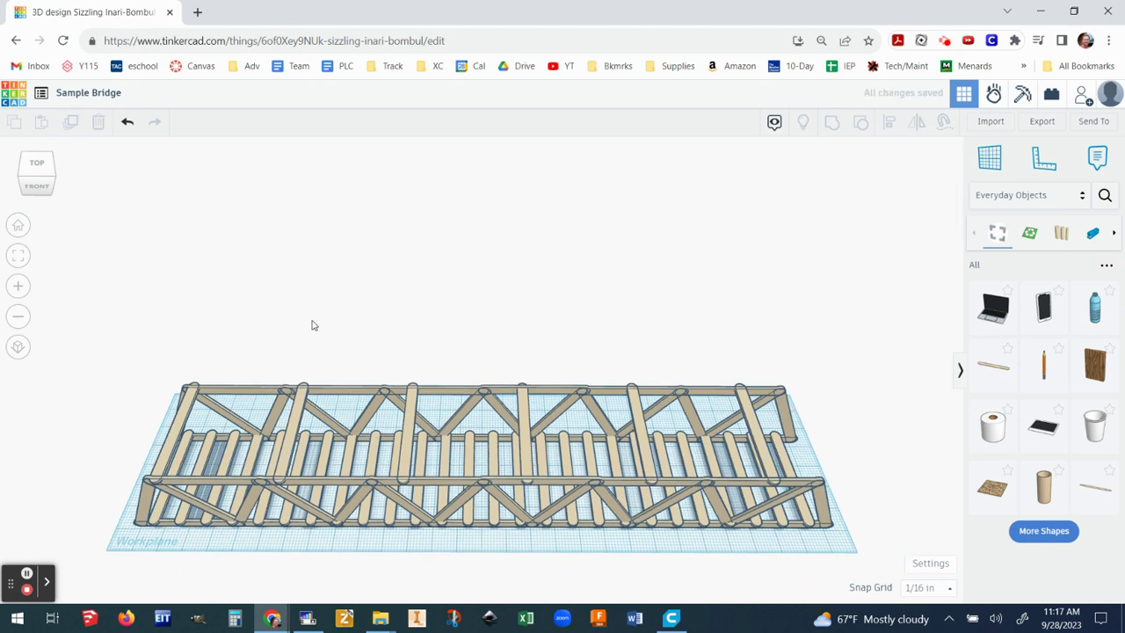
Step: Select every stick to confirm the bridge totals 86 shapes, then clear the selection
{"action": "right_click_drag", "start_coordinate": [310, 325], "coordinate": [479, 321]}
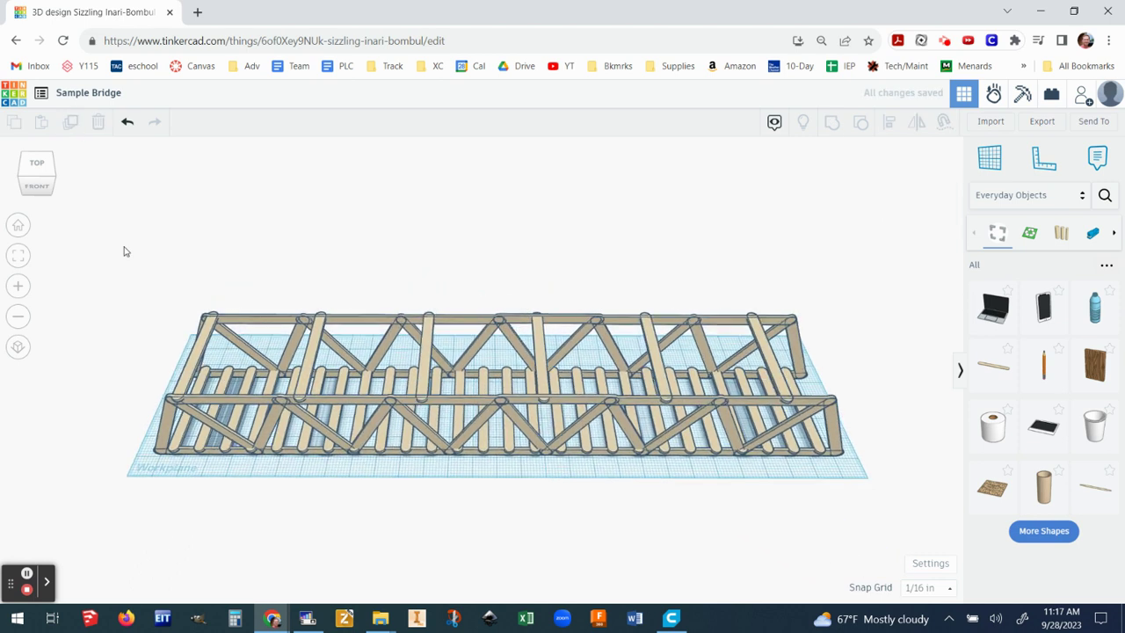
{"action": "left_click_drag", "start_coordinate": [124, 251], "coordinate": [911, 499]}
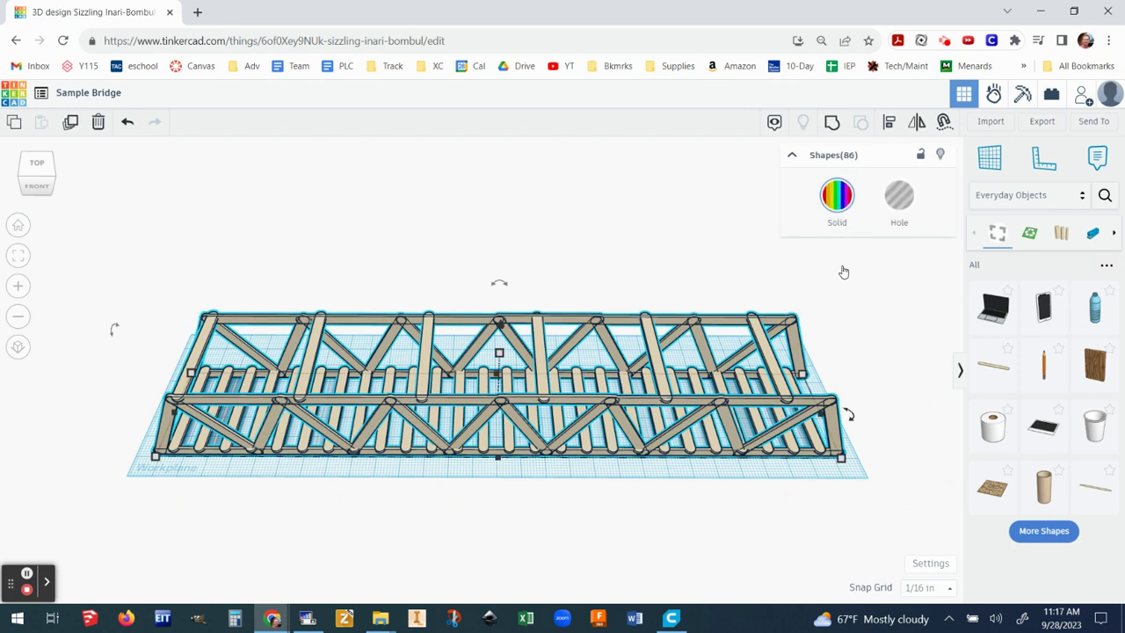
{"action": "left_click", "coordinate": [708, 543]}
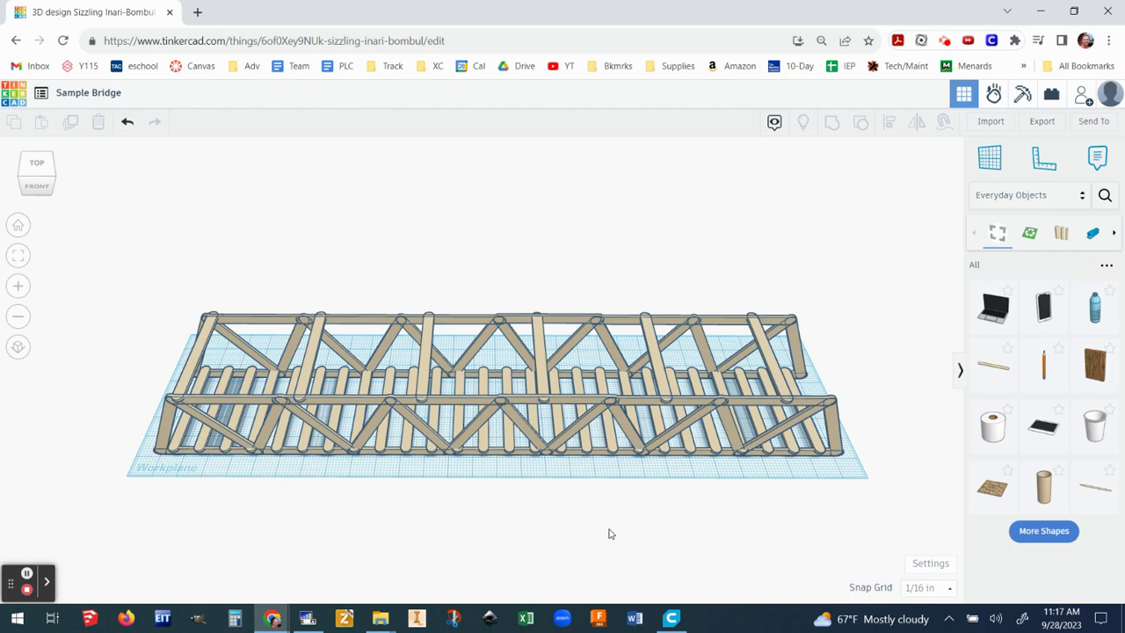
{"action": "right_click_drag", "start_coordinate": [554, 527], "coordinate": [495, 499]}
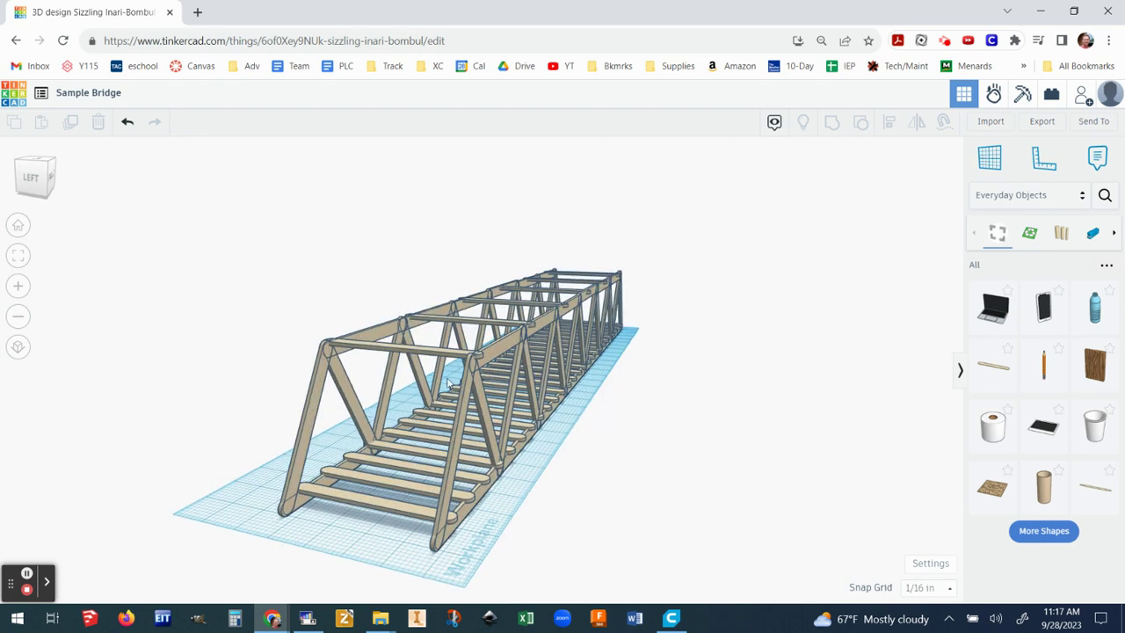
{"action": "right_click_drag", "start_coordinate": [619, 469], "coordinate": [546, 469]}
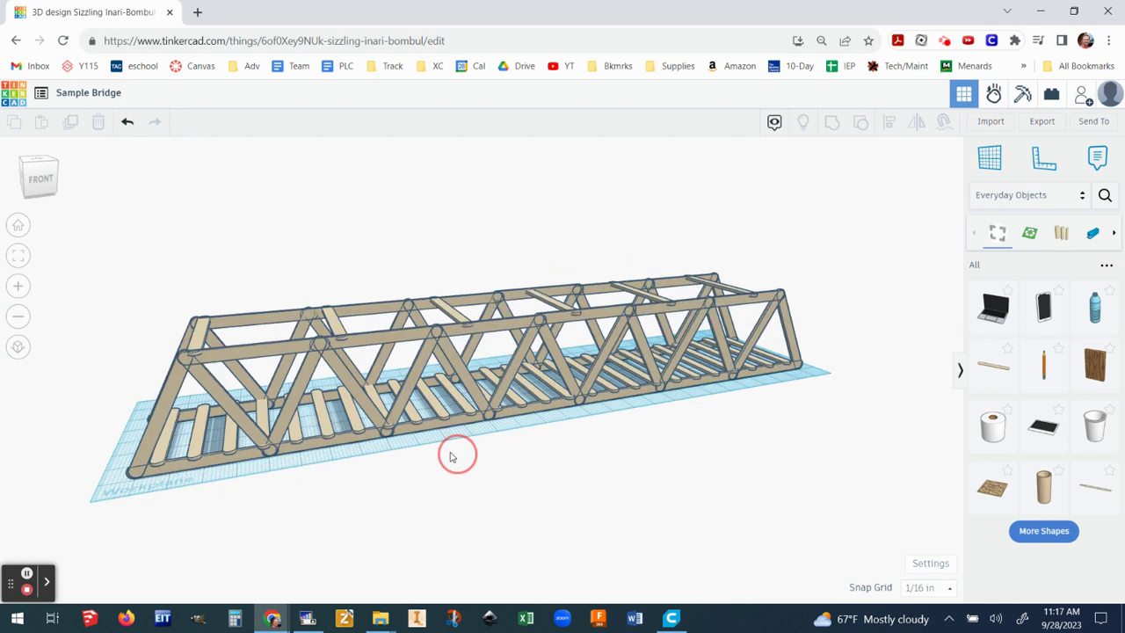
{"action": "right_click_drag", "start_coordinate": [450, 456], "coordinate": [200, 281]}
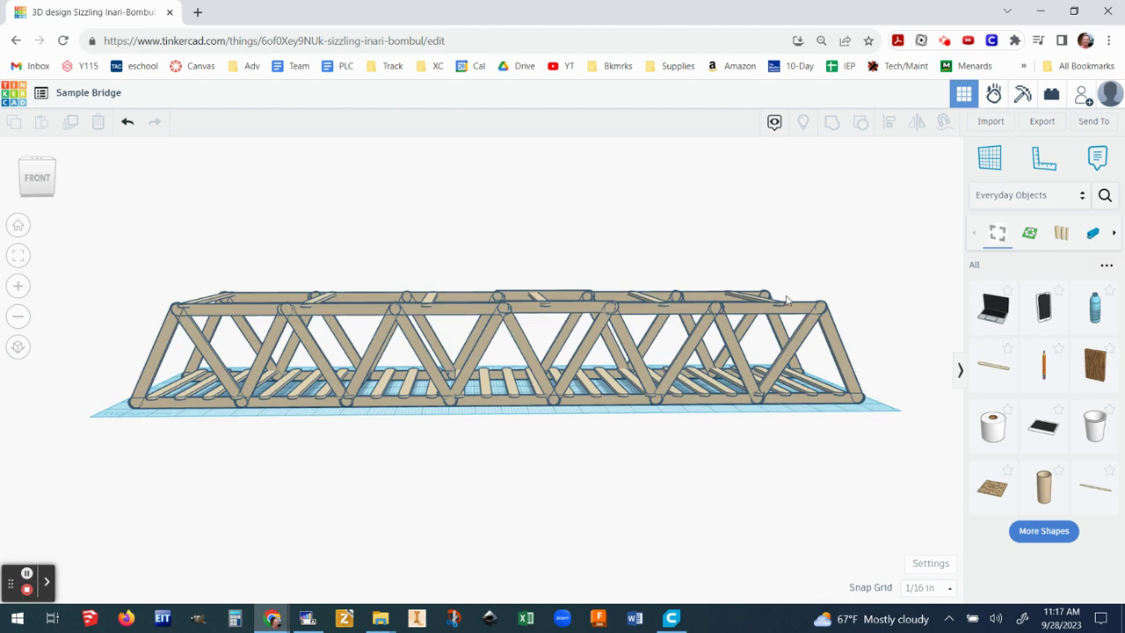
{"action": "right_click_drag", "start_coordinate": [724, 489], "coordinate": [668, 506]}
{"action": "scroll", "coordinate": [669, 506], "scroll_direction": "up", "scroll_amount": 2}
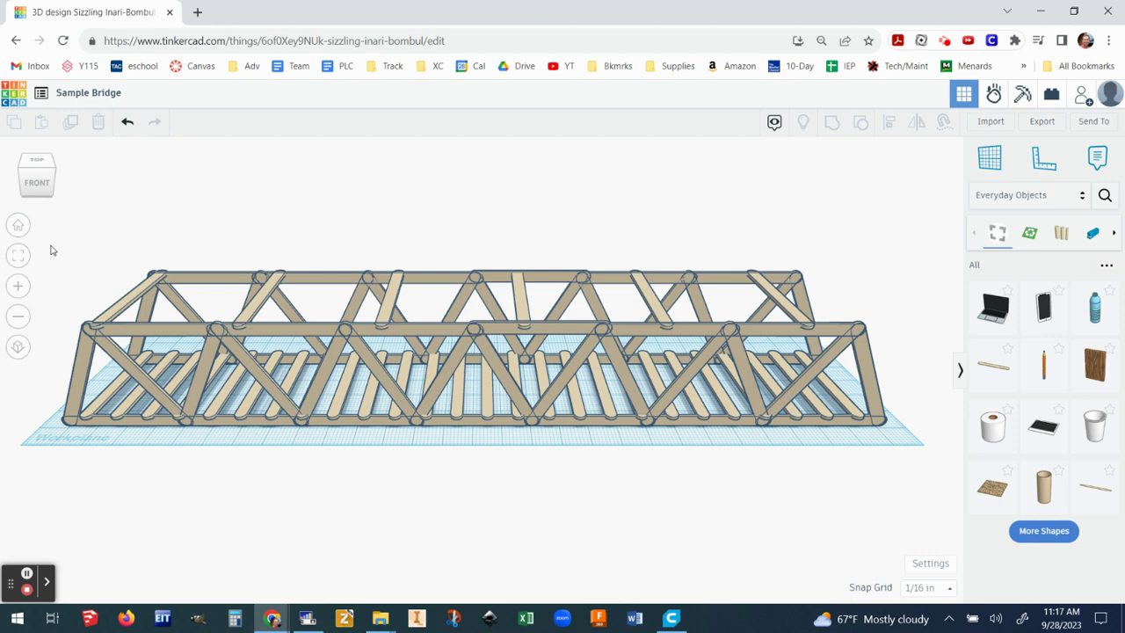
{"action": "left_click_drag", "start_coordinate": [47, 238], "coordinate": [914, 458]}
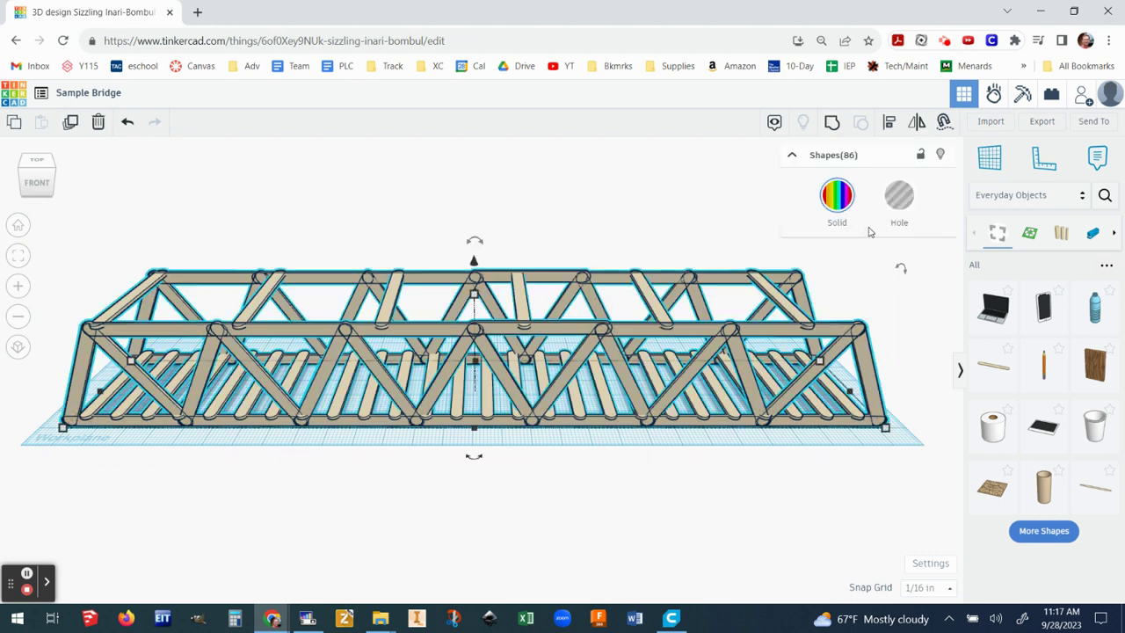
{"action": "left_click", "coordinate": [671, 517]}
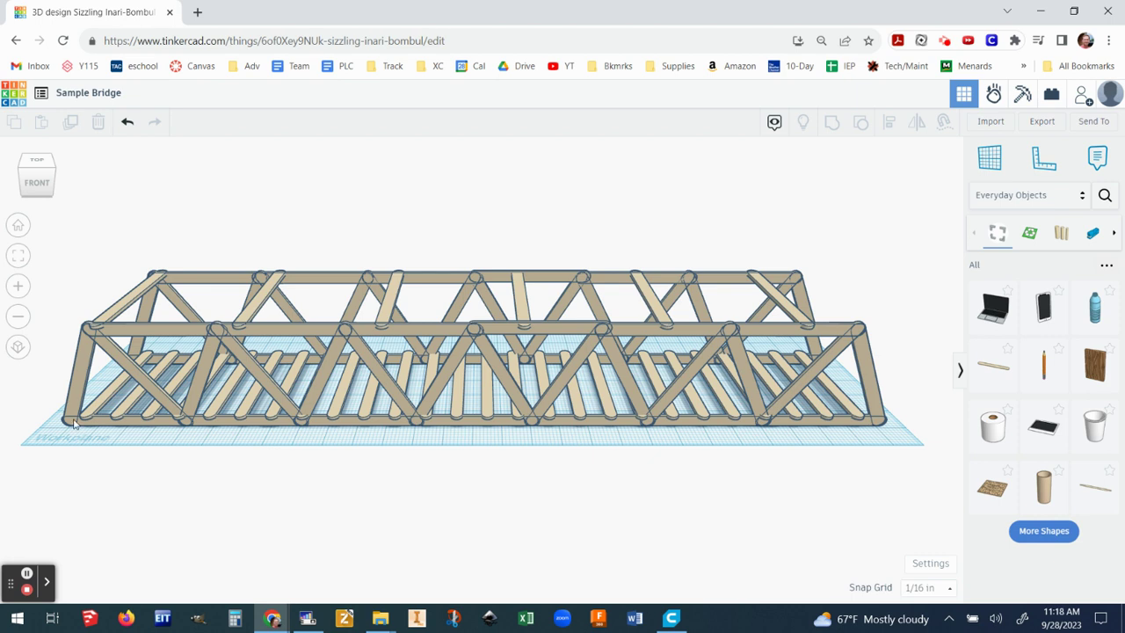
{"action": "right_click_drag", "start_coordinate": [144, 466], "coordinate": [247, 387]}
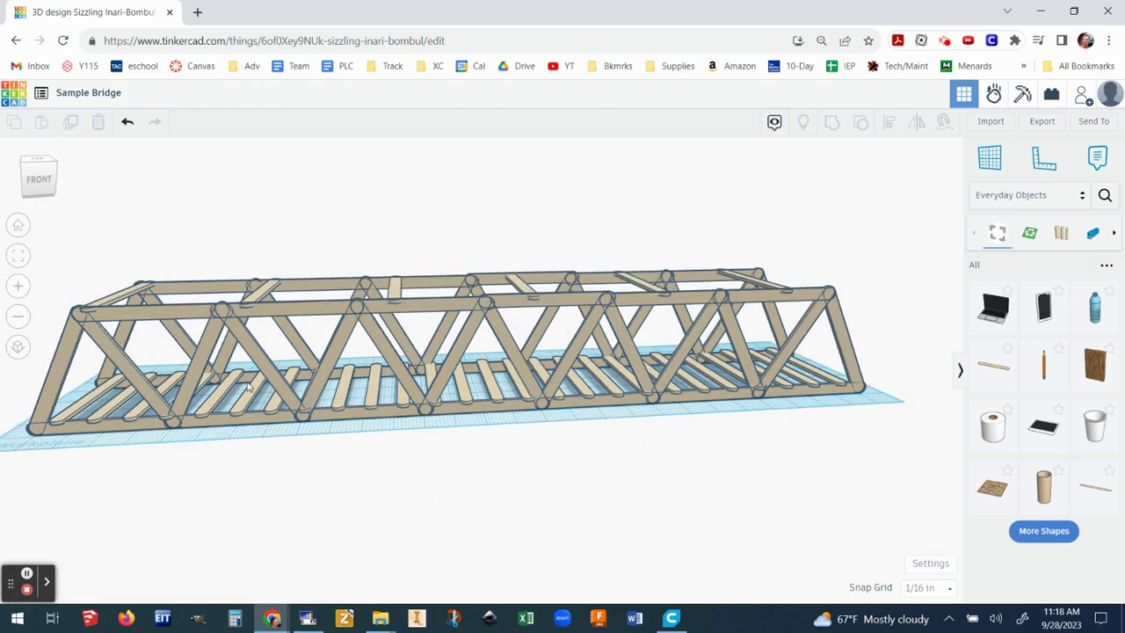
{"action": "right_click_drag", "start_coordinate": [609, 489], "coordinate": [593, 492]}
{"action": "scroll", "coordinate": [562, 492], "scroll_direction": "up", "scroll_amount": 3}
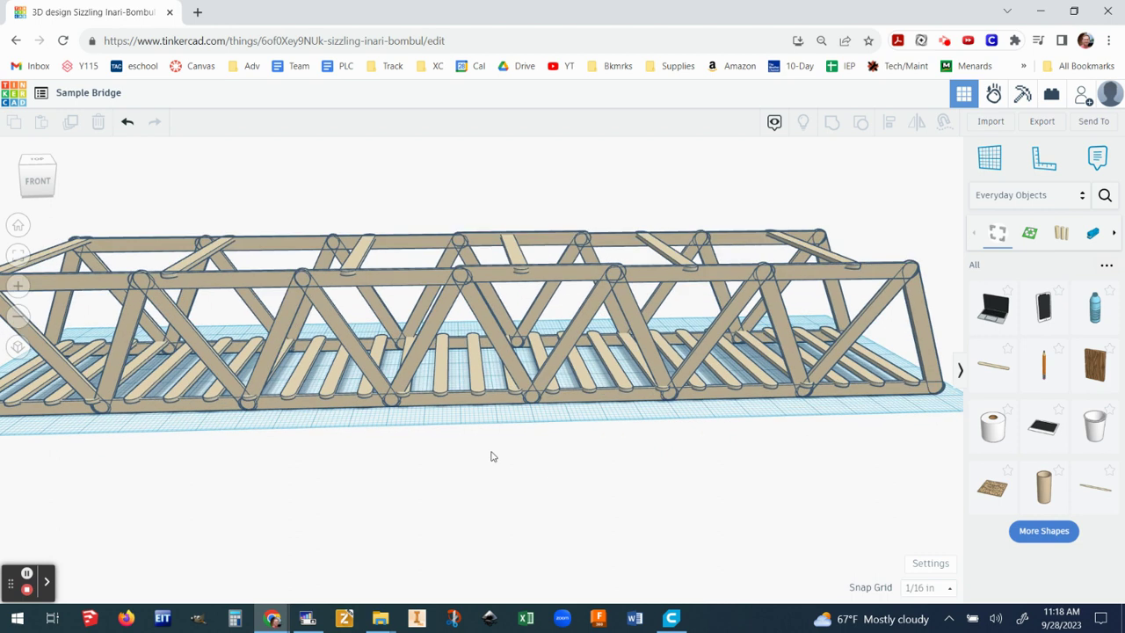
{"action": "scroll", "coordinate": [492, 452], "scroll_direction": "down", "scroll_amount": 4}
{"action": "right_click_drag", "start_coordinate": [420, 374], "coordinate": [454, 390]}
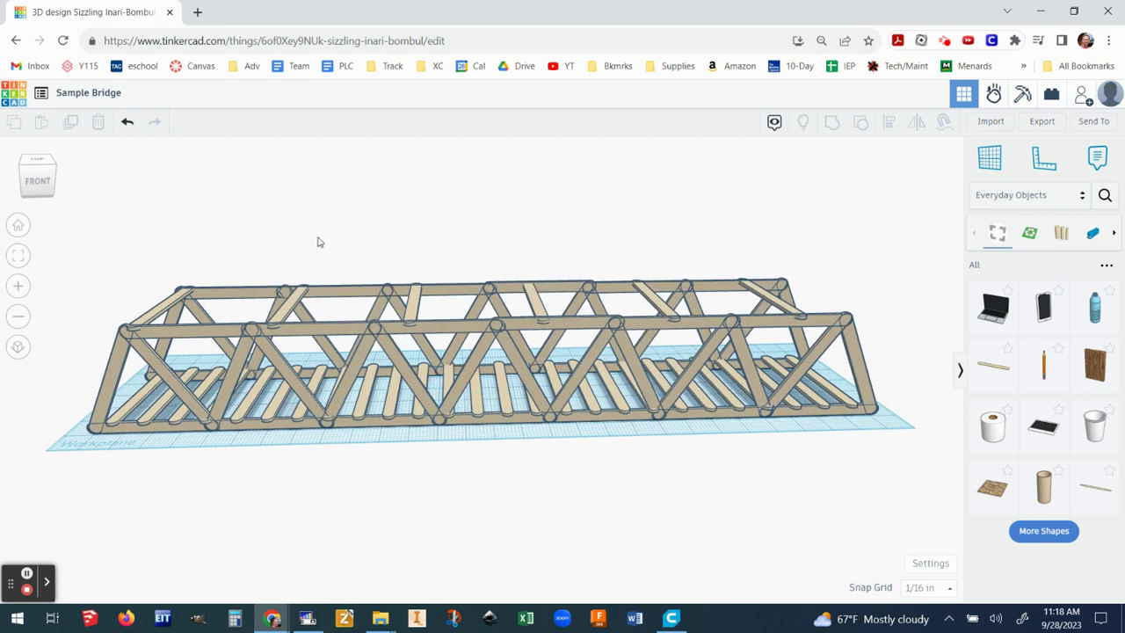